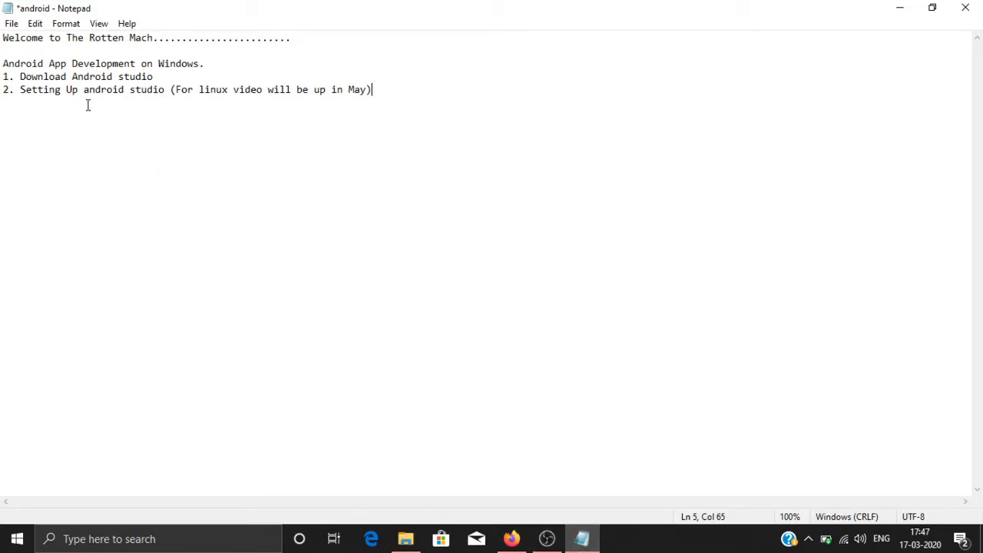
Switch to Firefox, close the Mi India tab and search the web for "android studio"
click(508, 539)
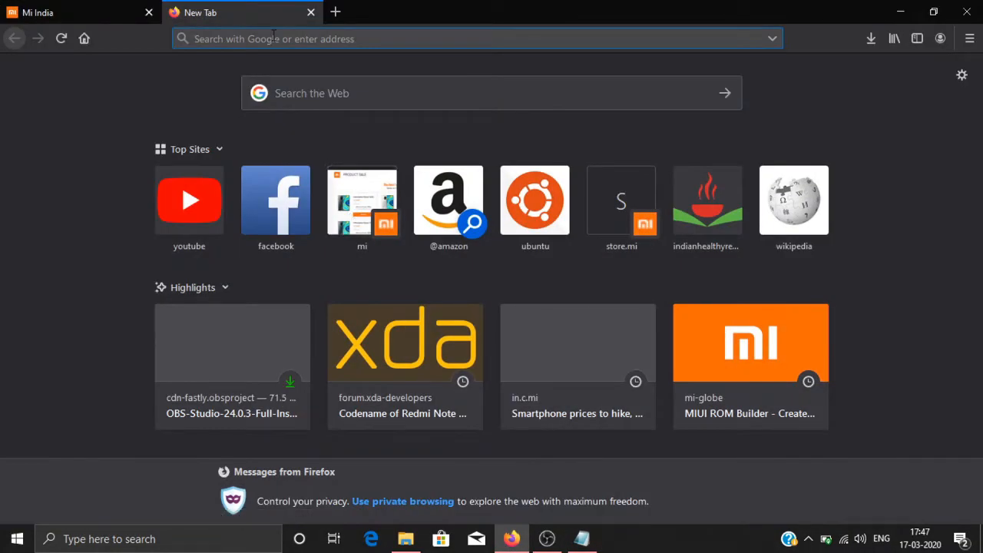
click(149, 12)
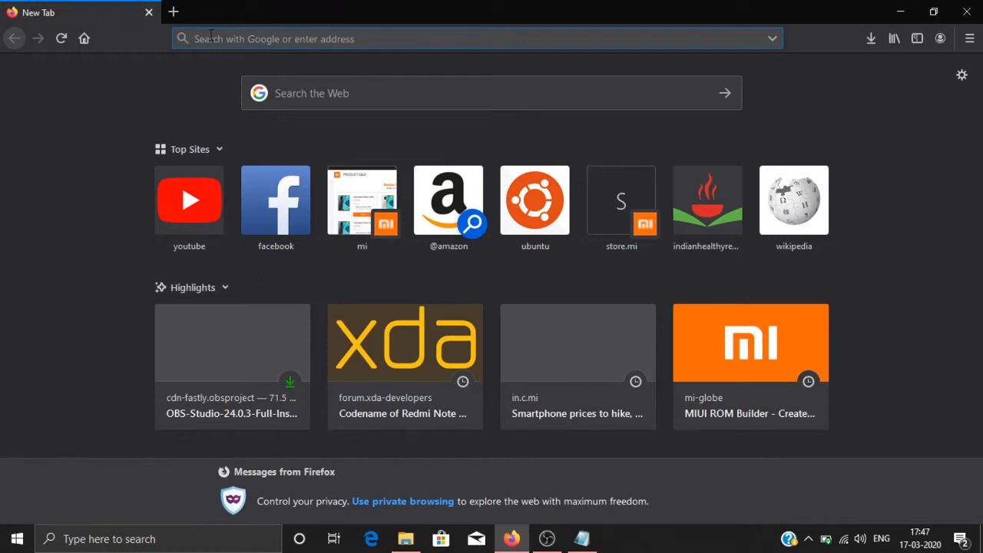
text(android s)
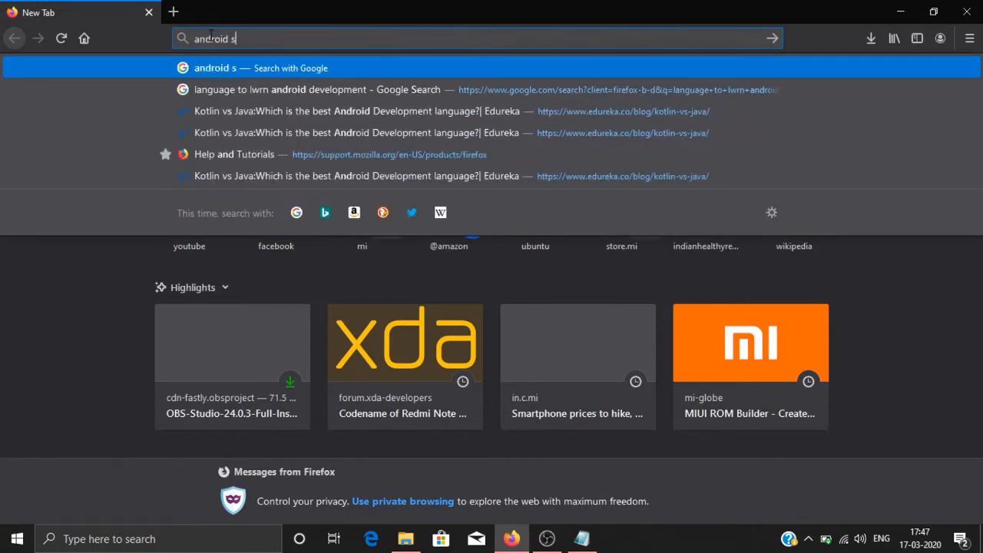
text(tudio)
key(Return)
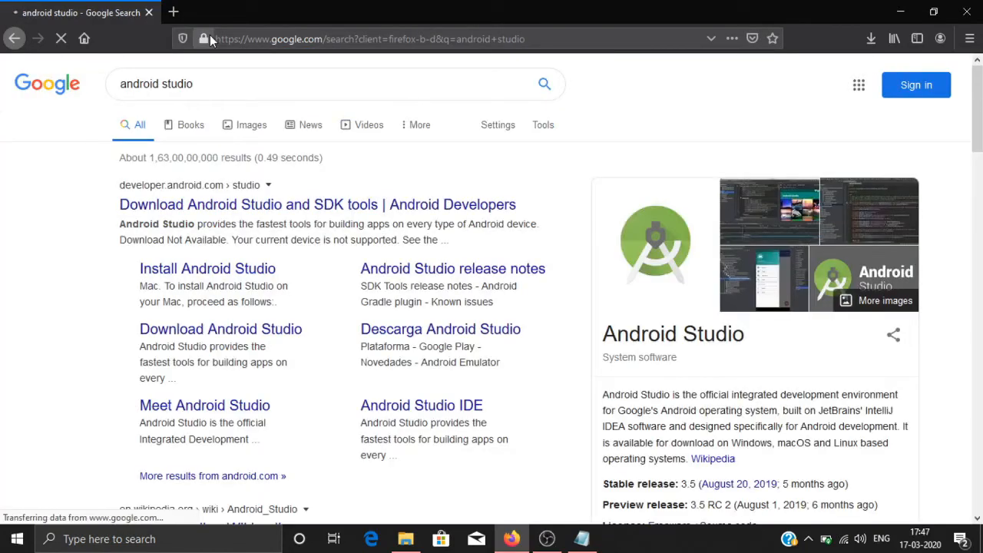
Open the Download Android Studio page from the search results and highlight the Windows version line beneath the download link
click(232, 335)
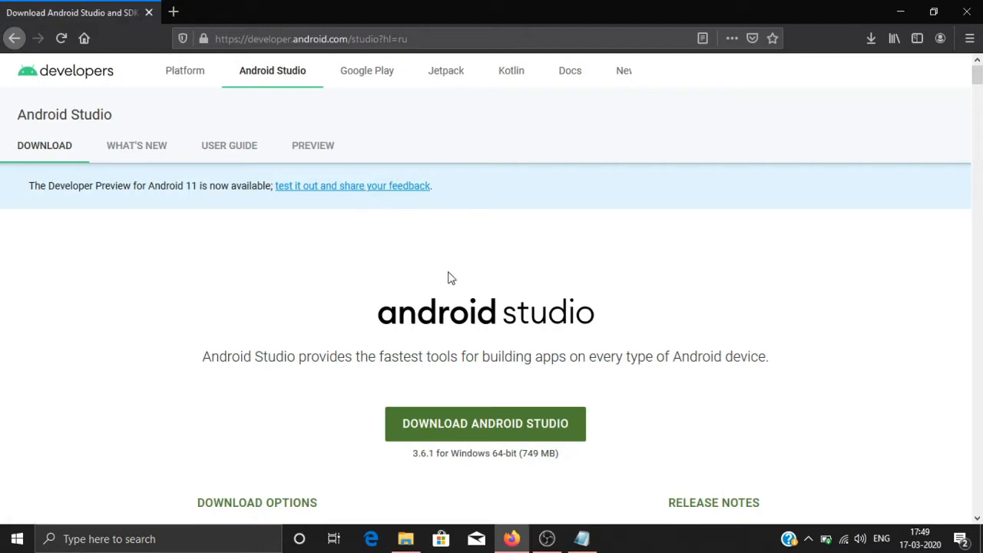
scroll(451, 278, down, 3)
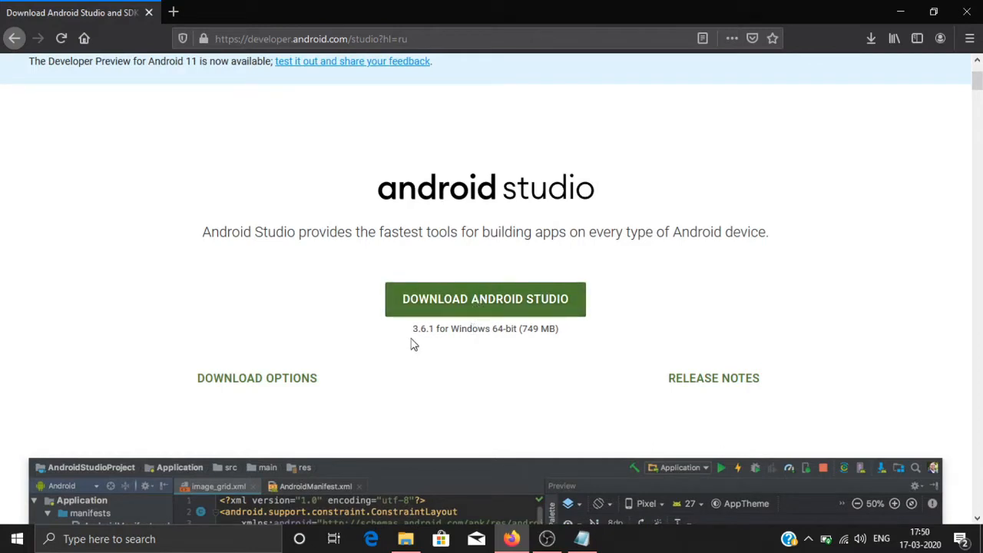
drag(412, 336, 528, 343)
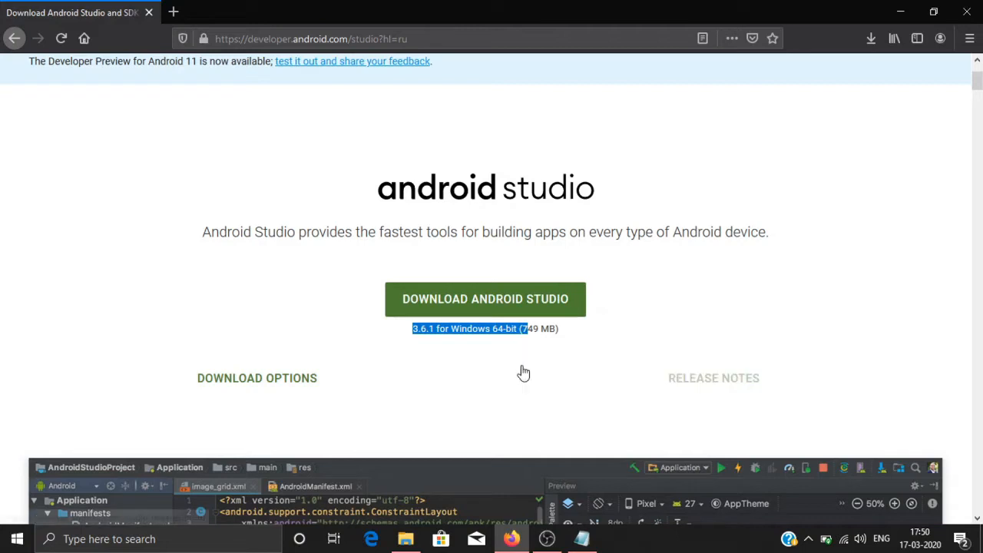
Switch to the android notes in Notepad and highlight the "Download Android studio" item
click(581, 539)
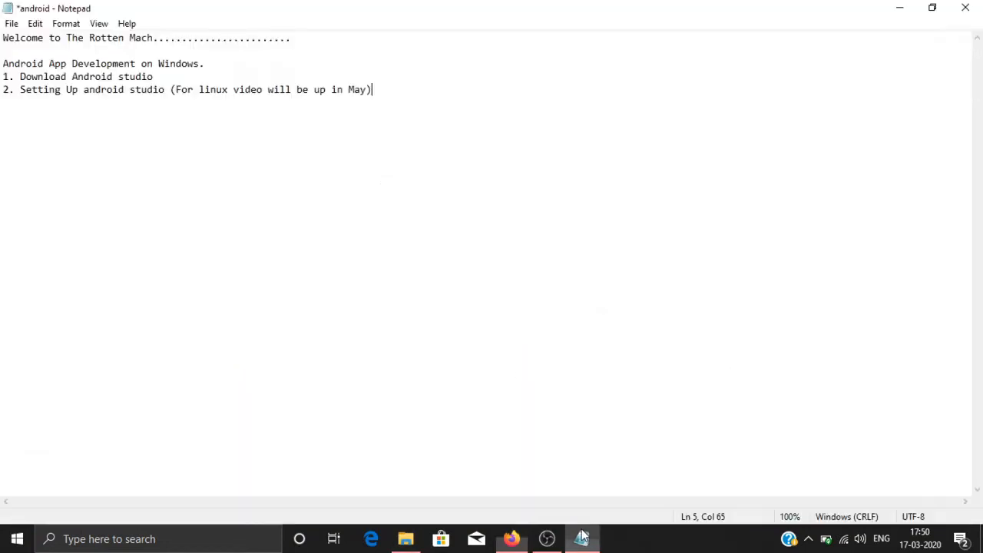
drag(31, 76, 142, 76)
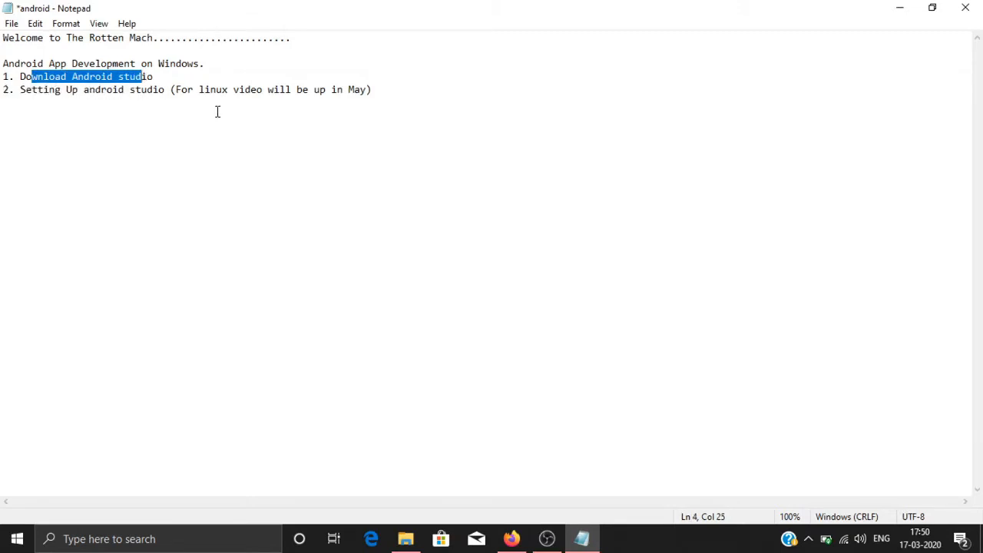
Switch to File Explorer, browse to the XMorpher (E:) drive and launch the android-studio-ide-192.6200805-windows installer
click(399, 546)
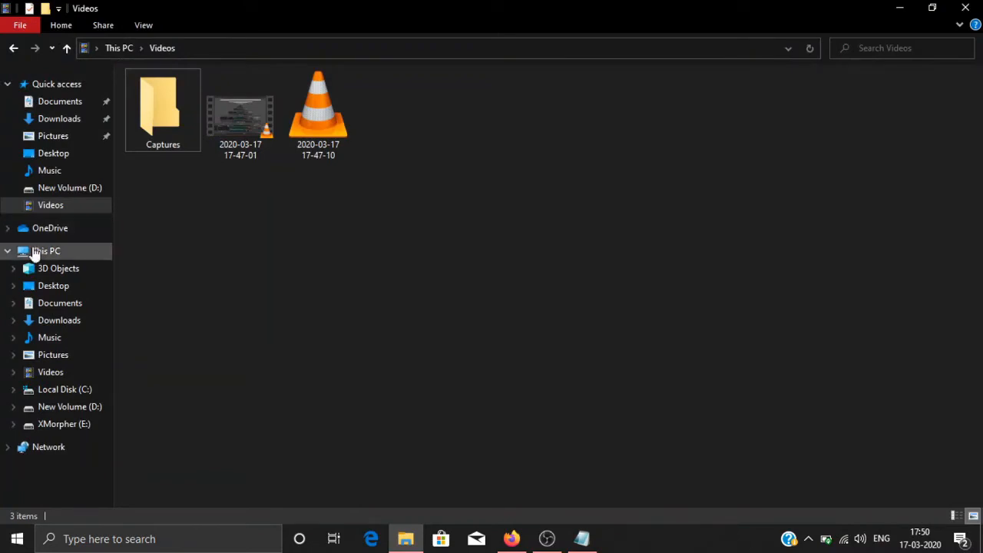
click(34, 254)
click(588, 213)
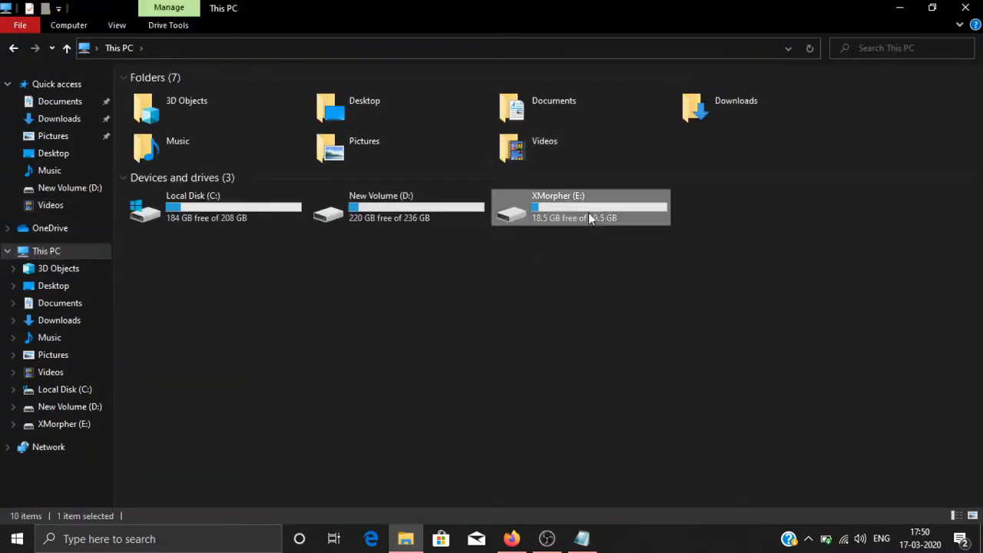
double_click(588, 213)
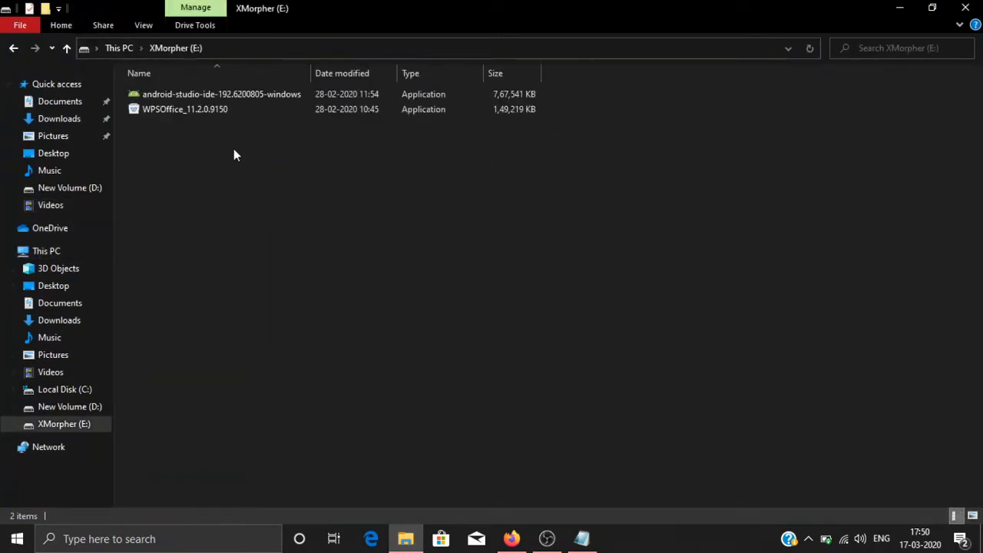
click(199, 98)
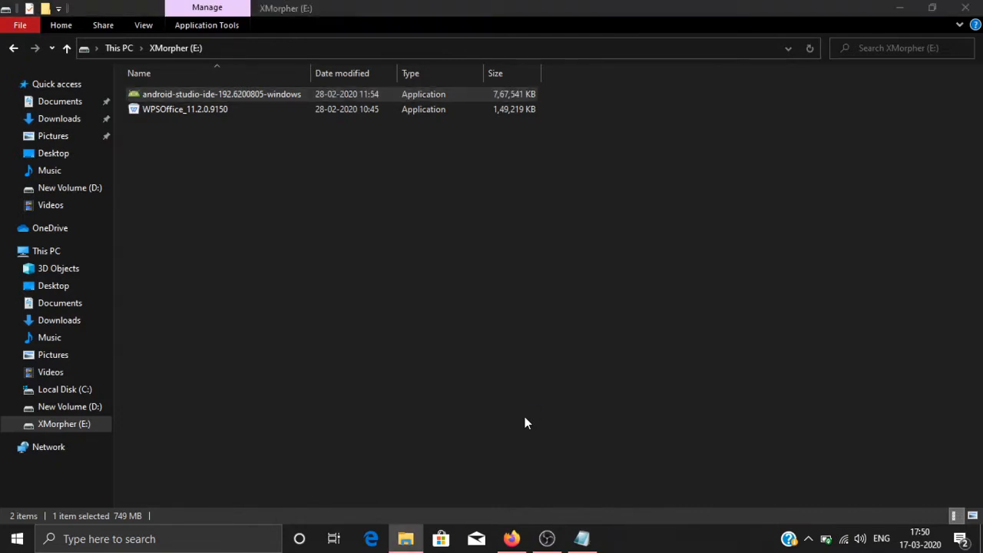
Return to the Notepad notes and add the number "3." on a new line below the second item
click(582, 538)
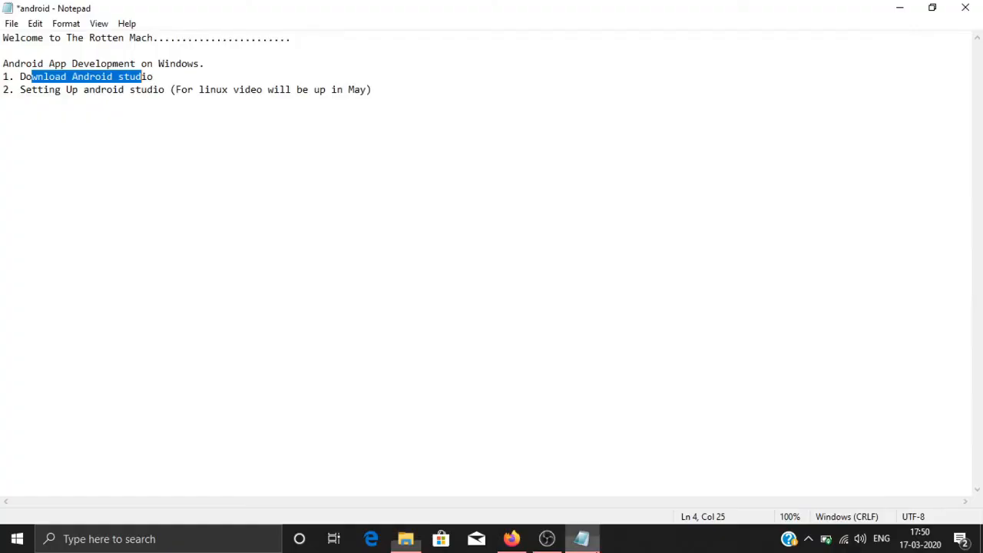
click(387, 97)
click(384, 90)
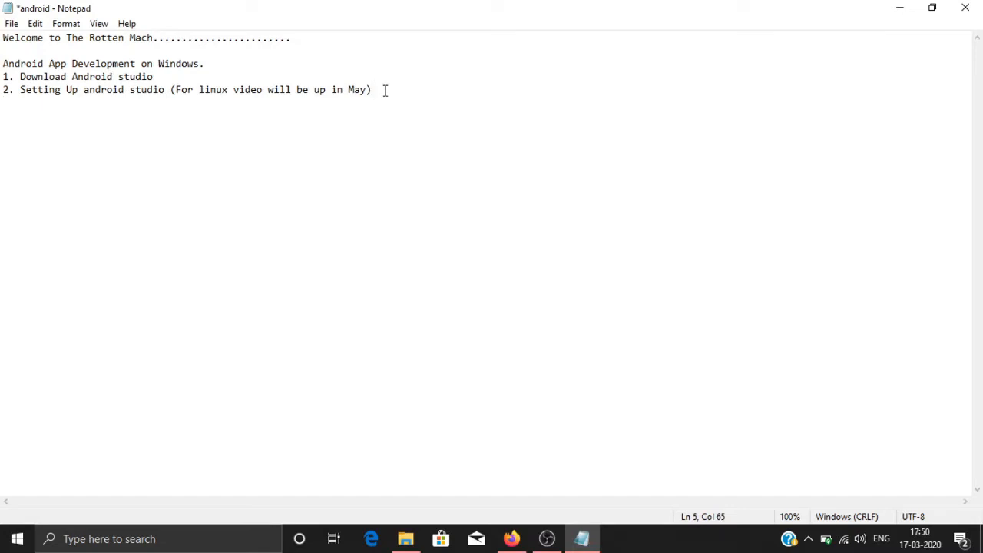
key(Down)
text(3)
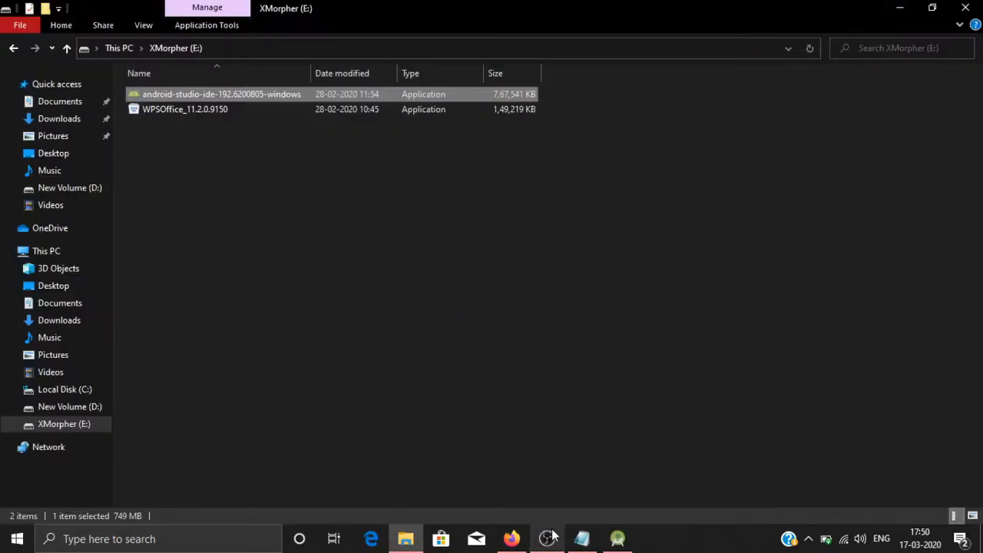
Bring up the Android Studio Setup wizard and continue past component selection with Android Virtual Device included
click(618, 542)
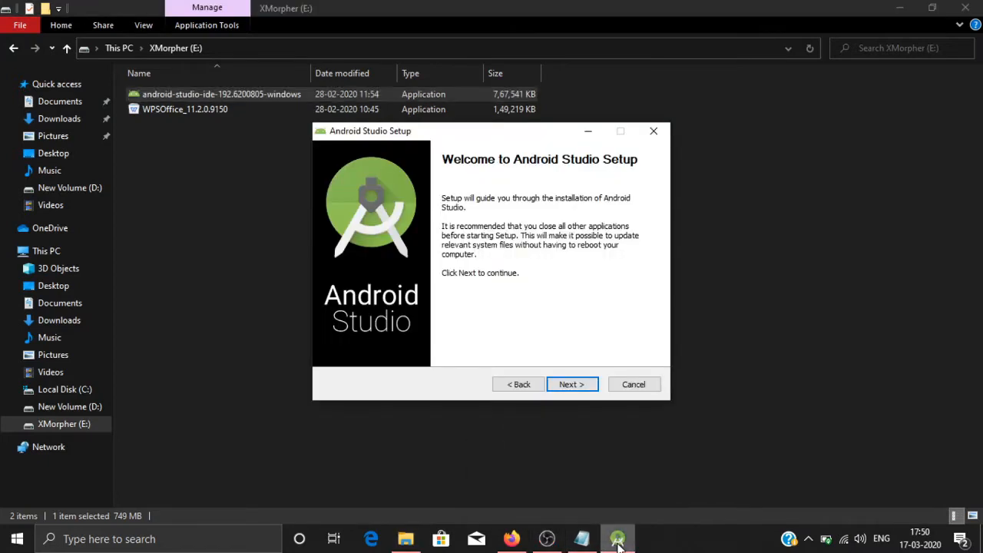
click(579, 387)
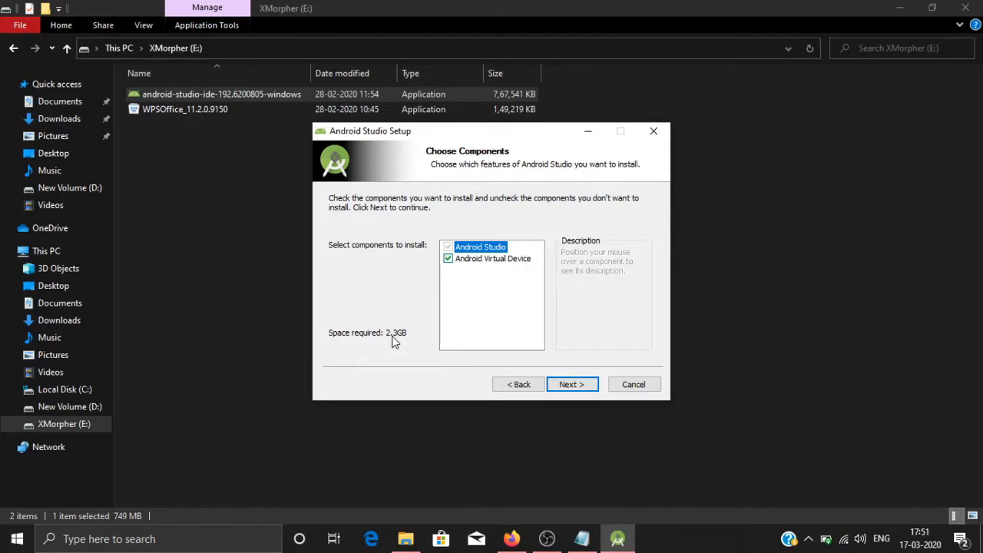
click(449, 260)
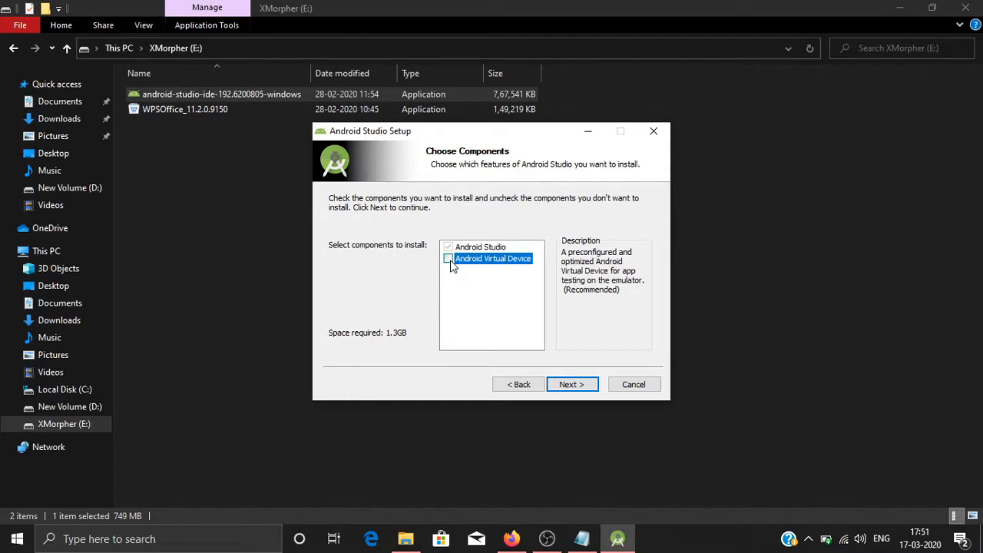
click(453, 265)
mouse_move(478, 264)
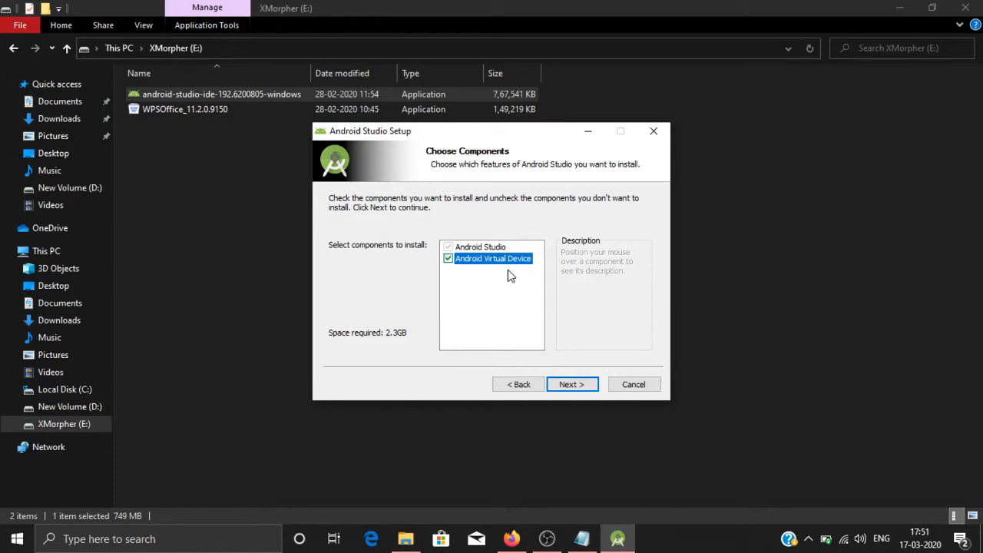
click(581, 388)
Set the installation location to D:\Program Files\Android\Android Studio and continue to the Start Menu folder choice
click(354, 239)
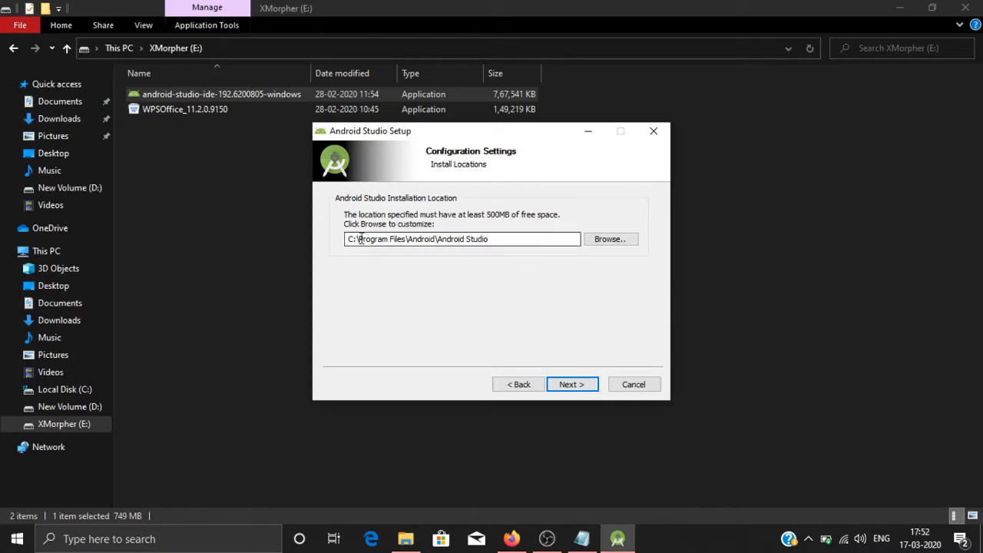
key(Right)
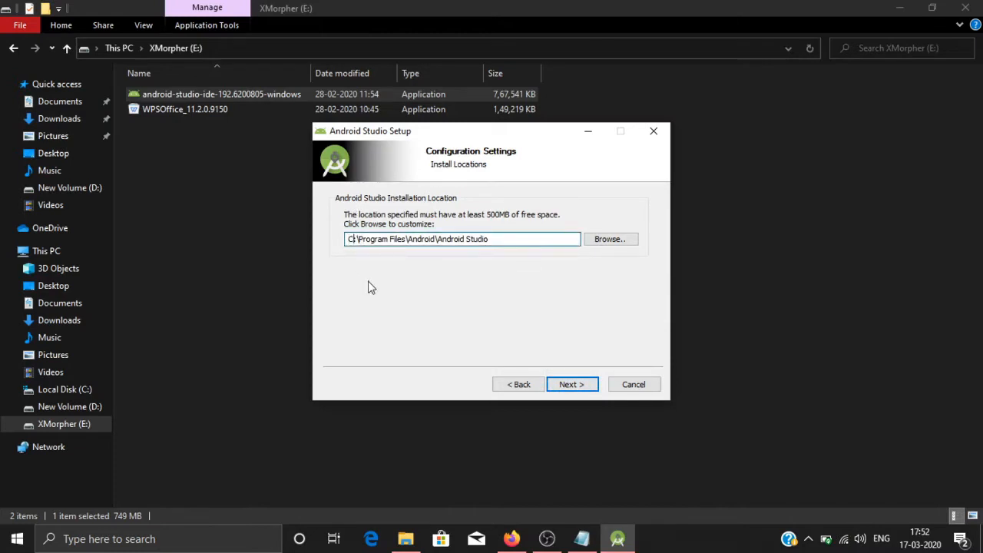
key(BackSpace)
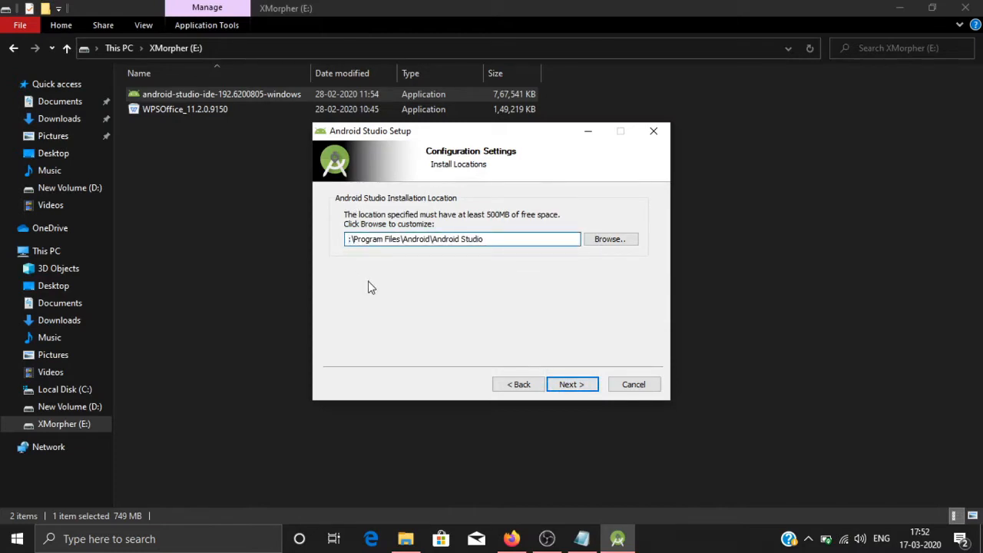
text(D)
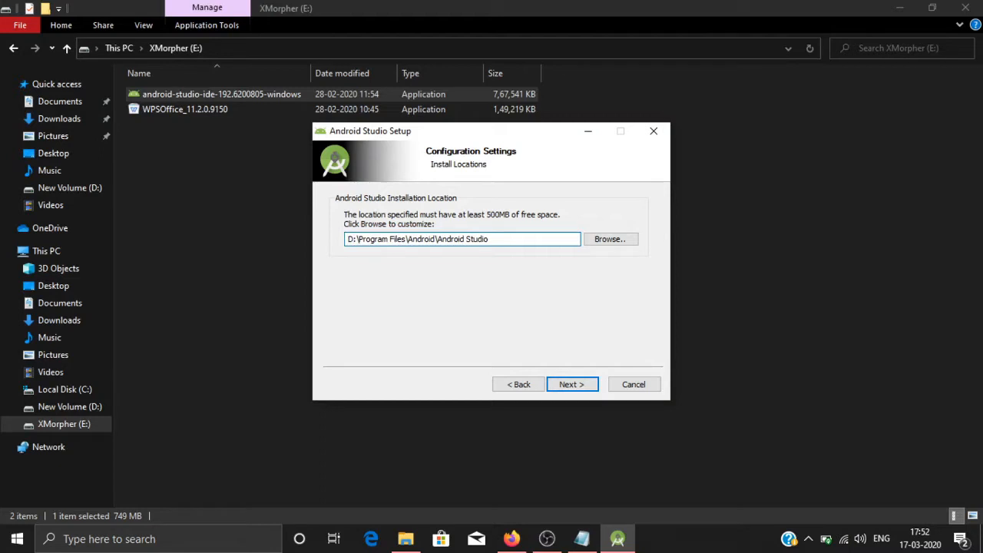
click(569, 384)
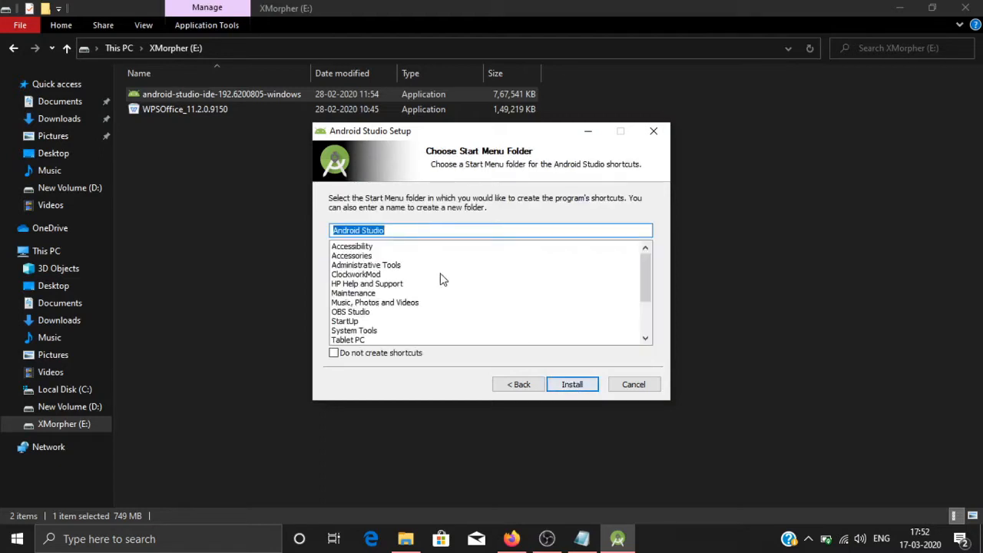
Start the installation with the Android Studio Start Menu folder and show the detailed extraction log
click(578, 384)
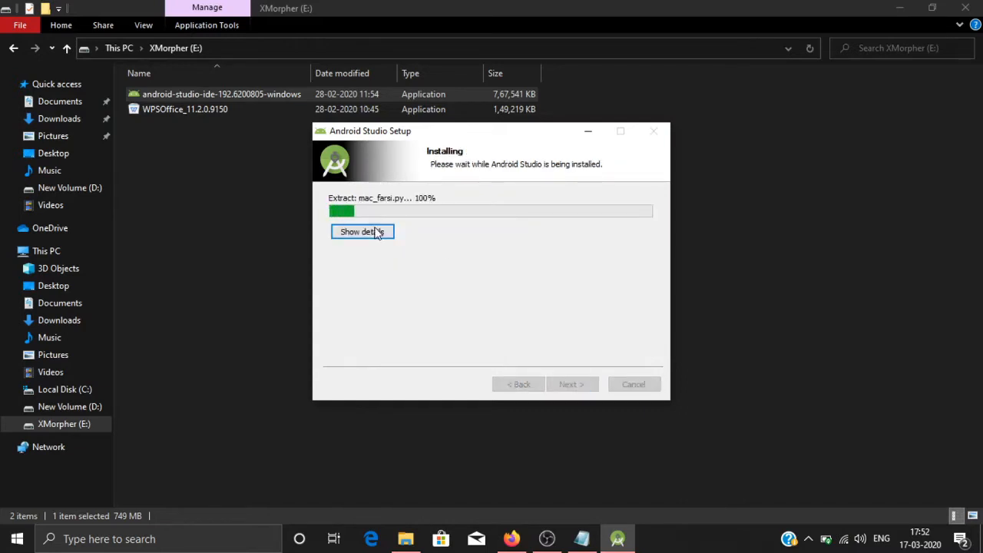
click(377, 230)
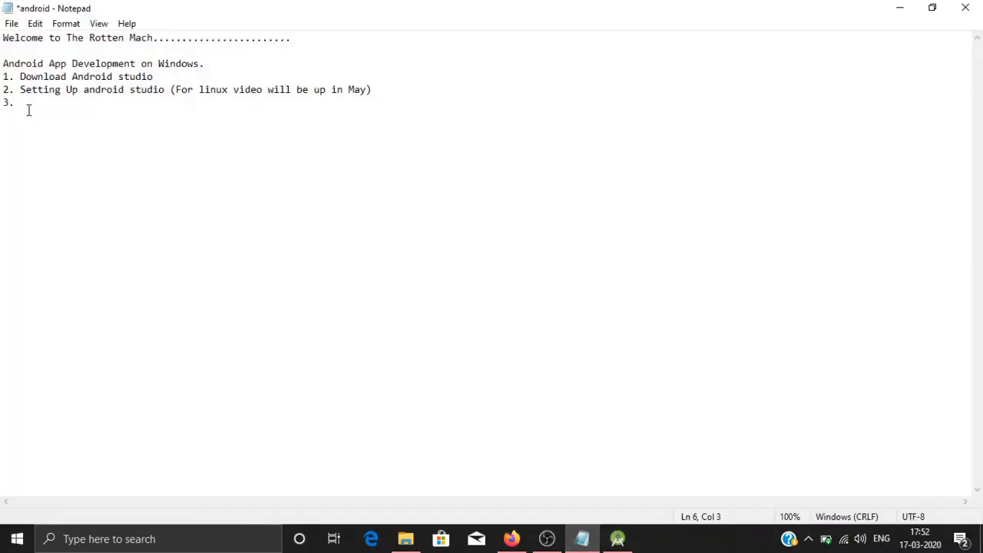
Check the installer's progress, and close the android.txt notes in Notepad, saving the changes
click(617, 538)
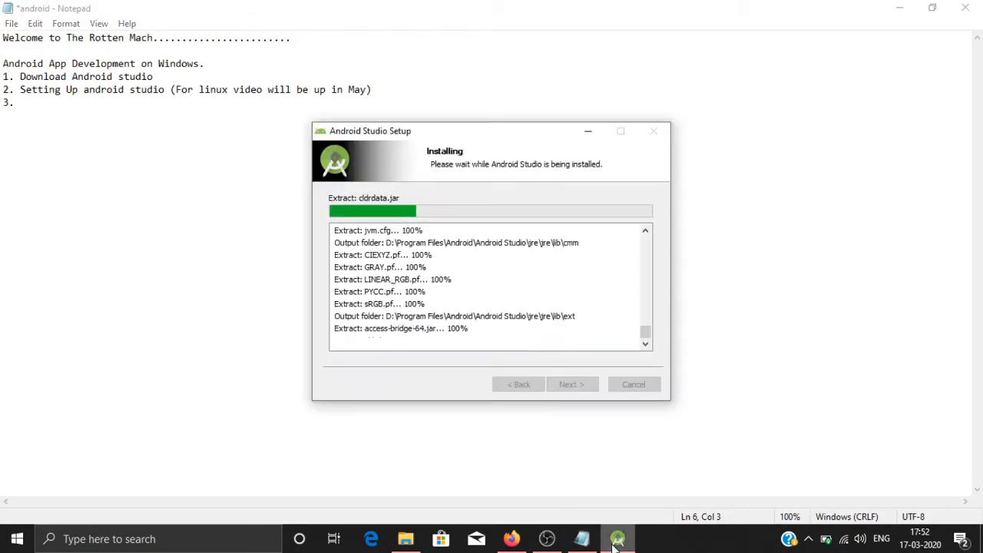
click(979, 3)
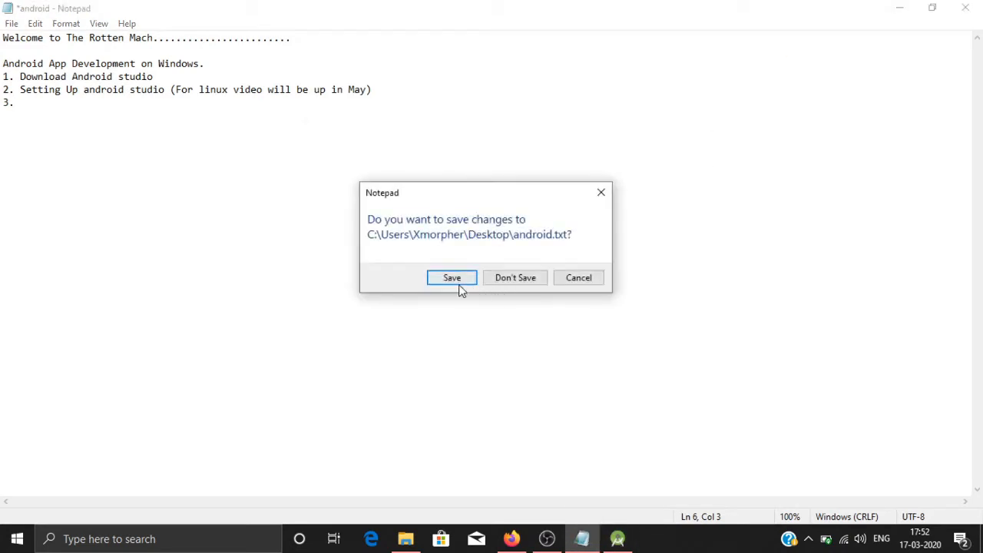
click(452, 279)
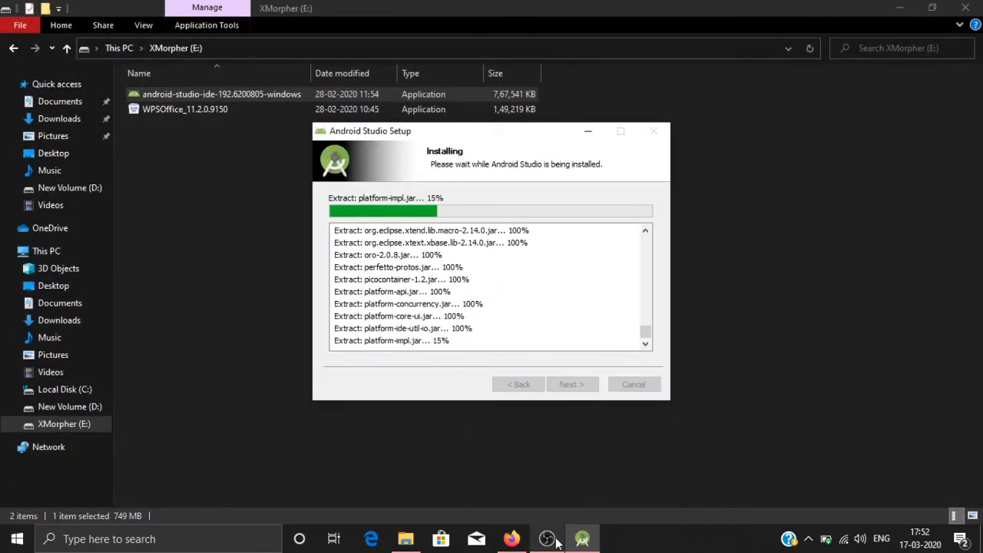
mouse_move(548, 540)
click(530, 507)
click(896, 6)
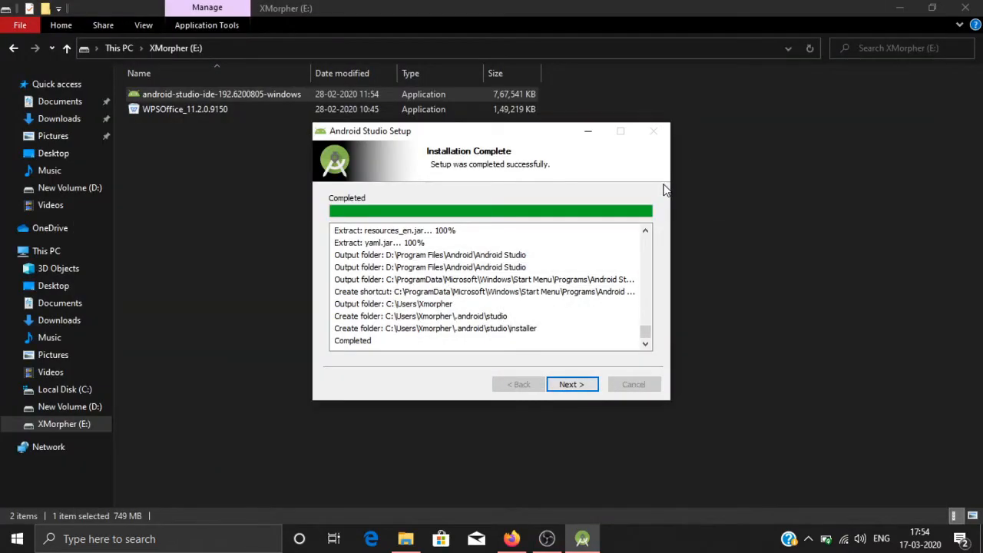
Complete the Android Studio setup with the Start Android Studio option enabled
click(573, 384)
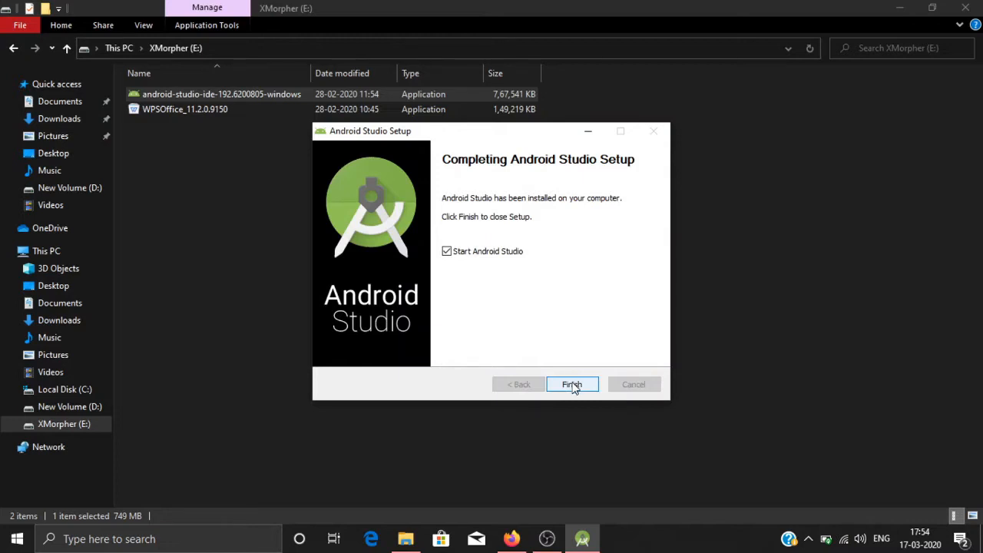
click(573, 385)
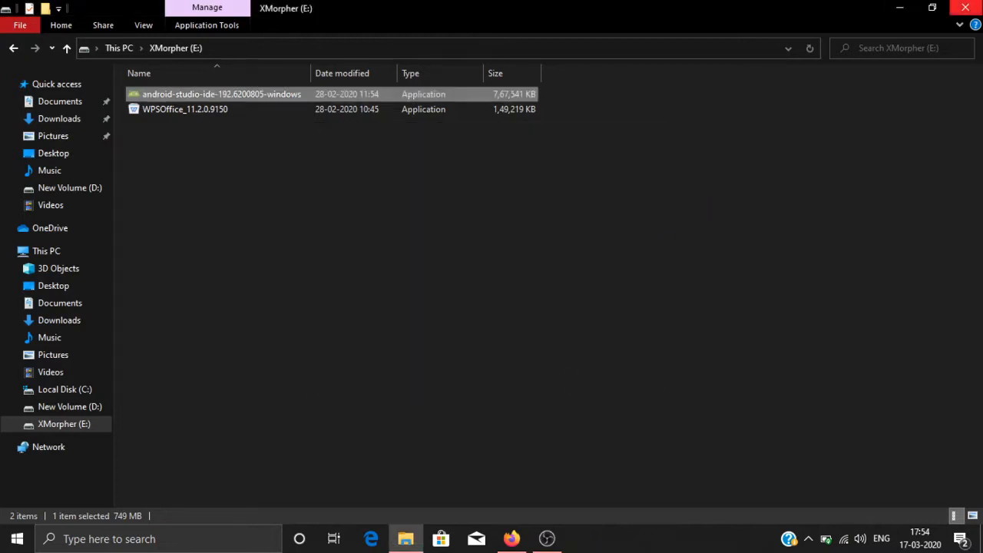
Close the File Explorer window and the Firefox window to return to the desktop
click(968, 8)
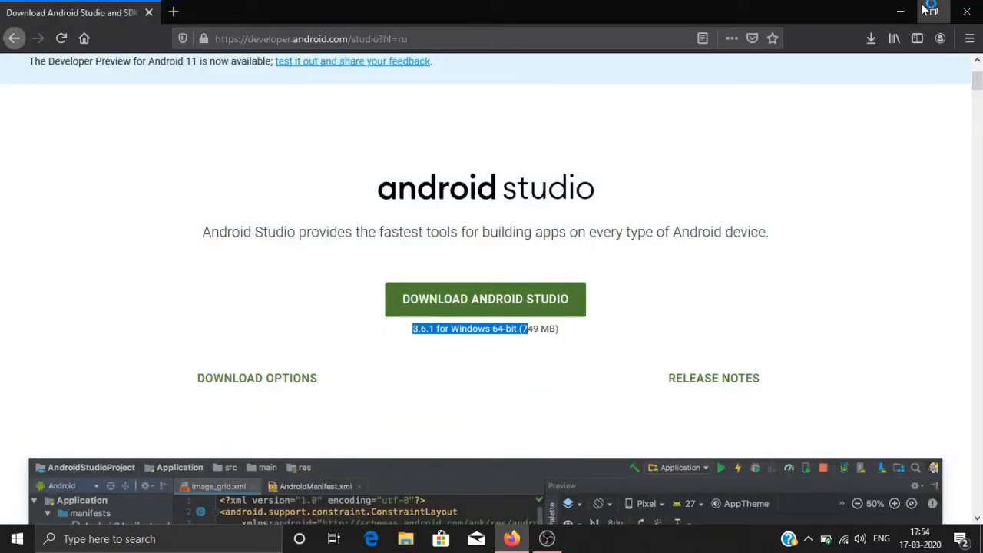
click(967, 11)
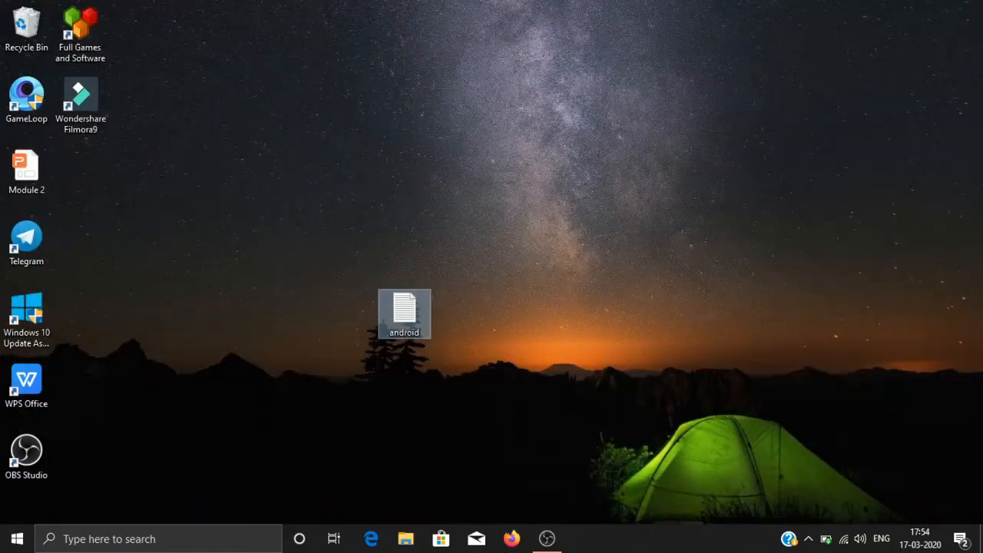
Move the android text file beneath the Wondershare Filmora9 shortcut on the desktop and refresh the desktop
drag(406, 309, 92, 171)
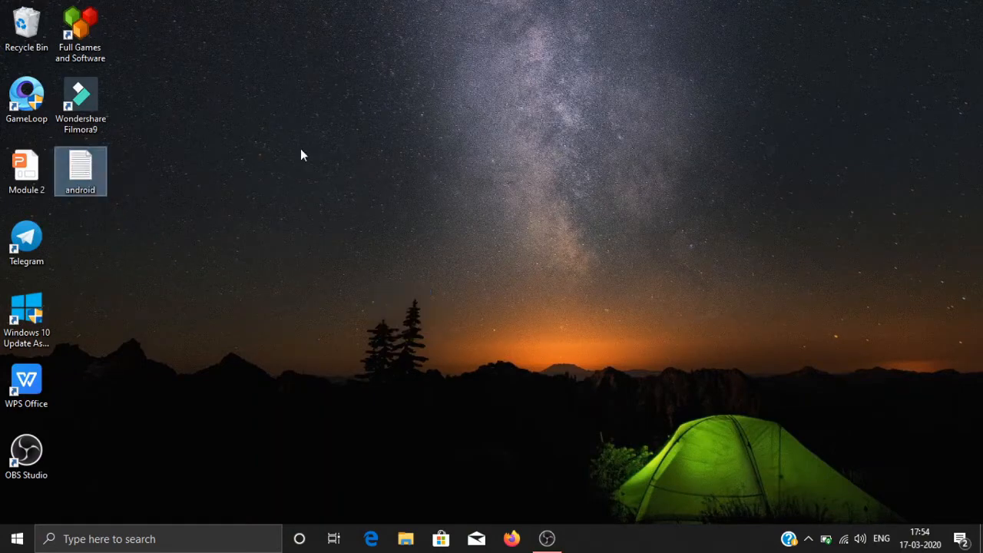
right_click(449, 164)
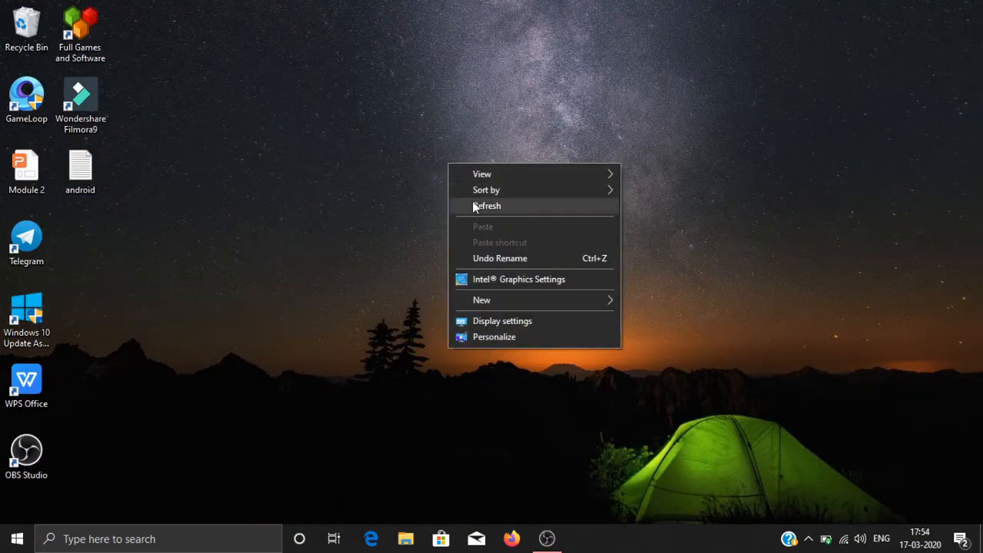
click(474, 203)
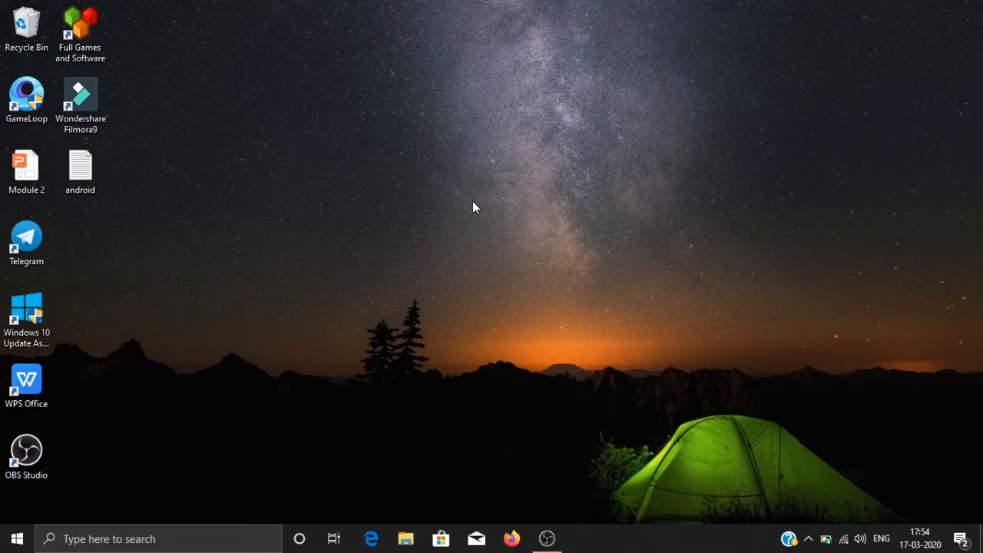
click(547, 539)
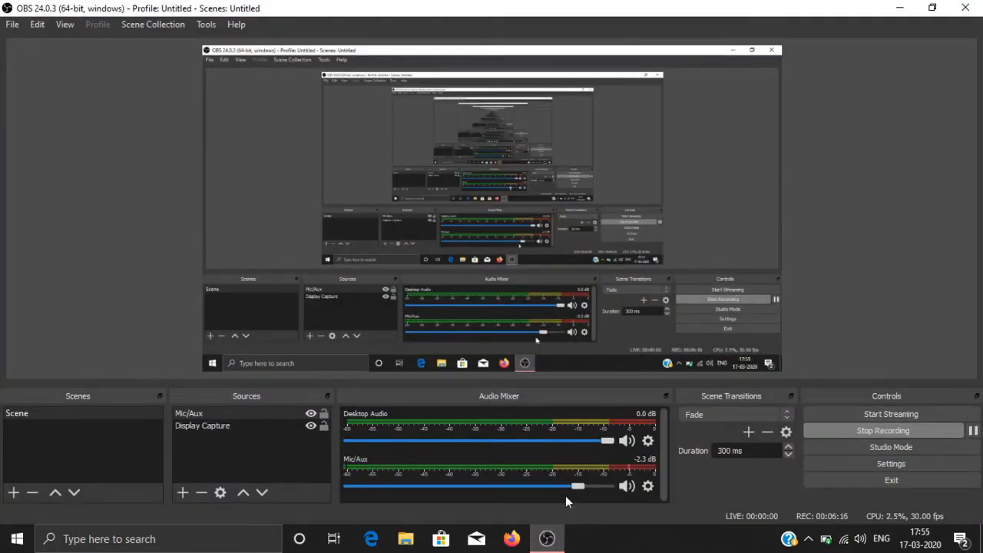
click(547, 538)
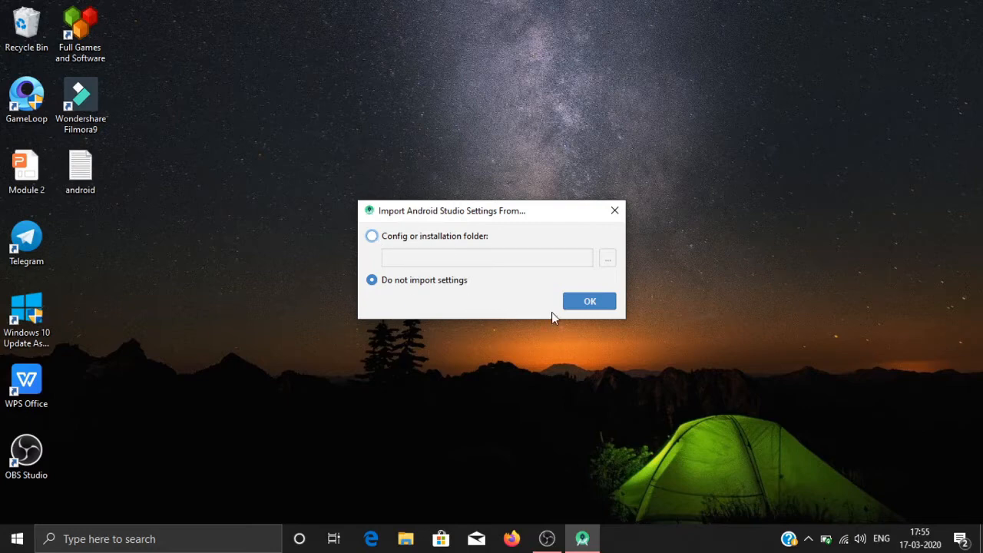
Start Android Studio without importing any earlier settings
click(371, 236)
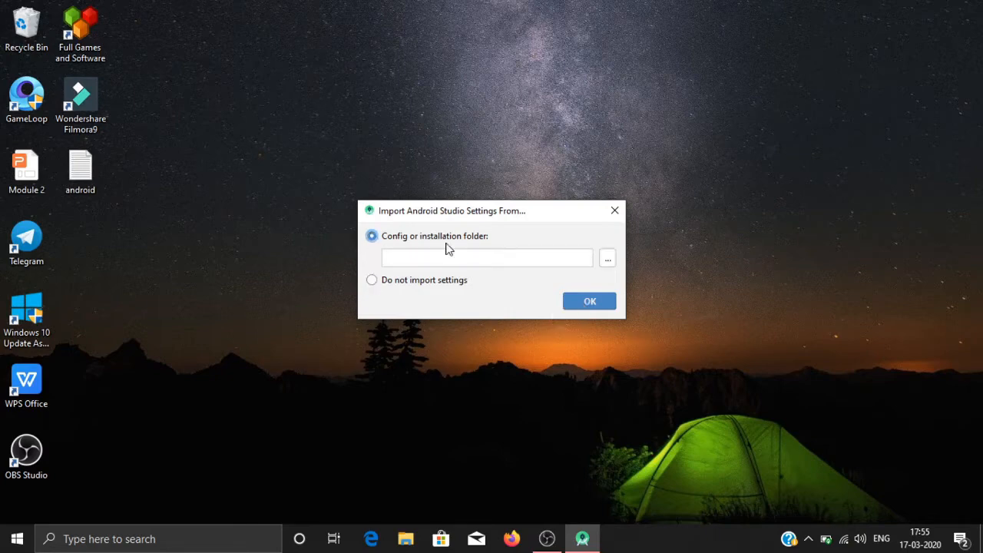
click(372, 282)
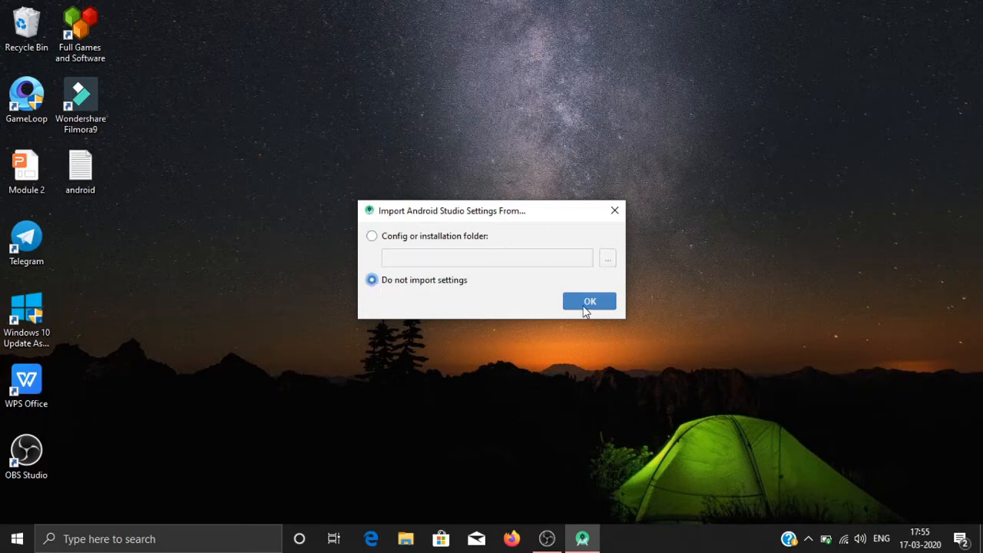
click(587, 304)
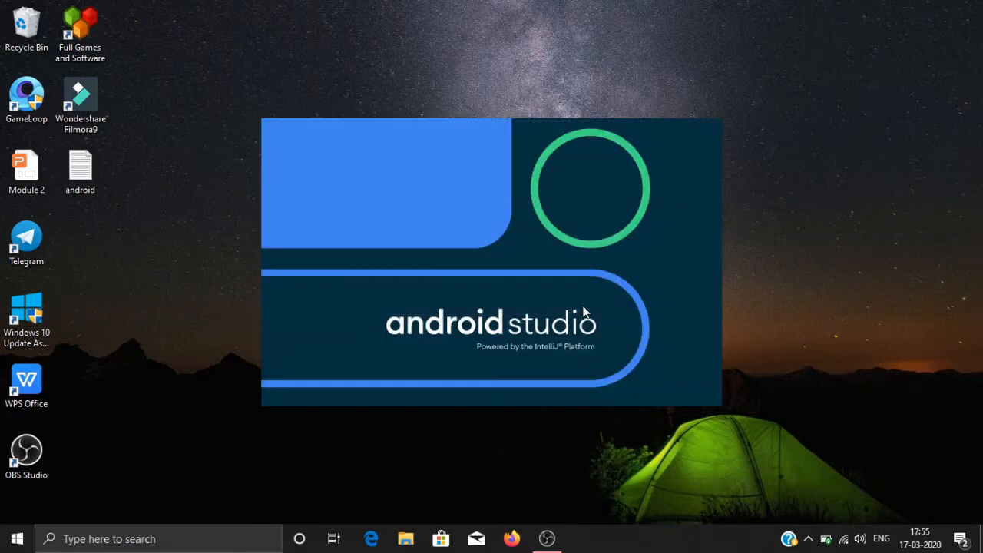
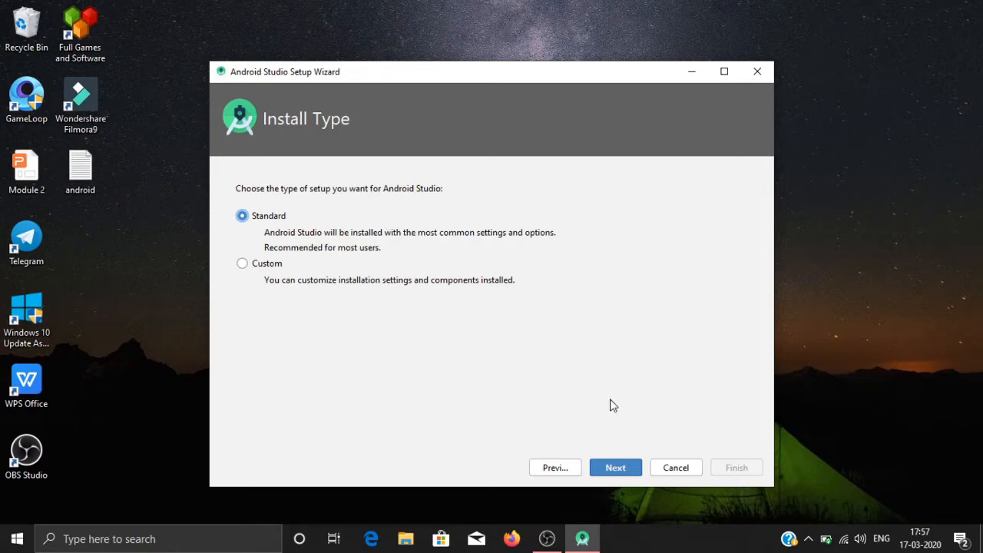
Choose the Standard install type and the Darcula UI theme for Android Studio
click(617, 468)
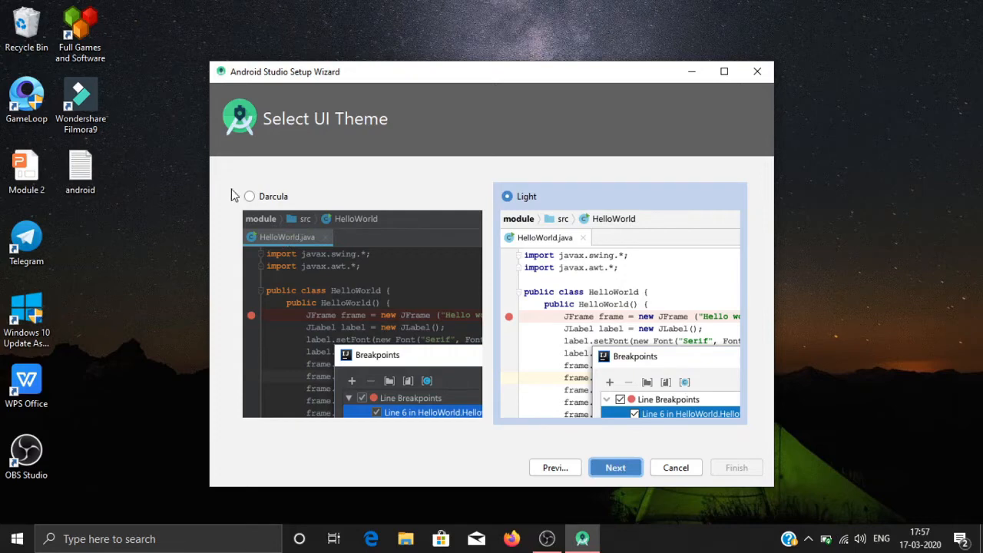
click(249, 198)
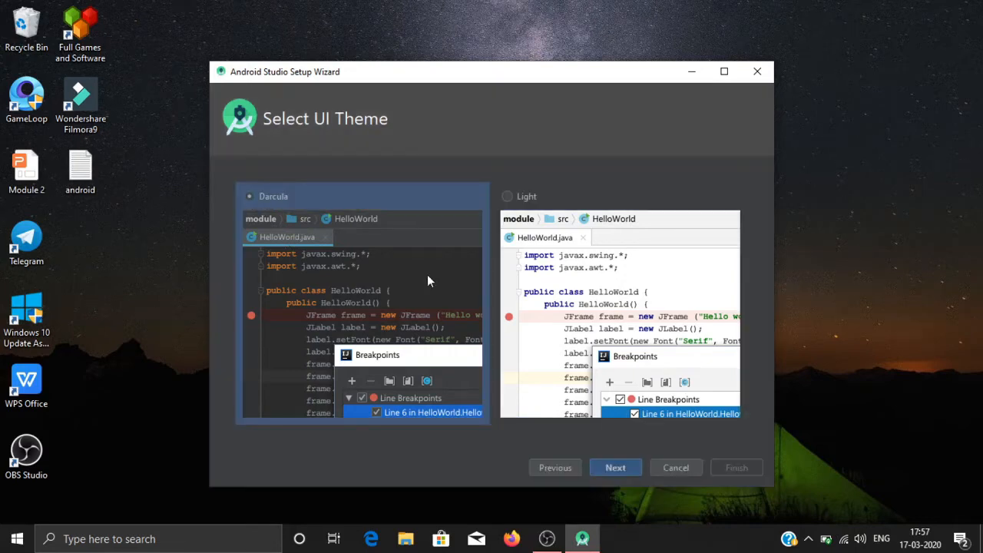
click(619, 467)
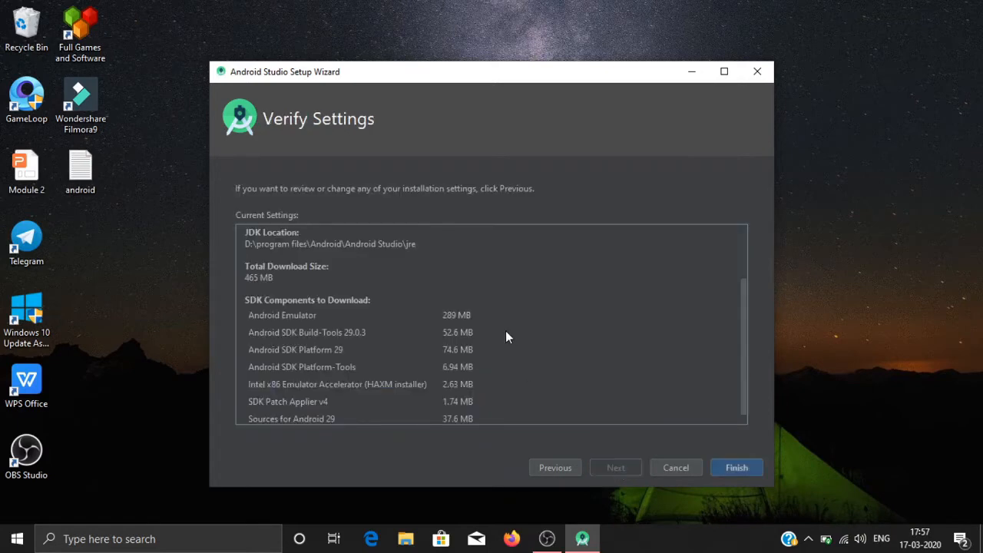
Review the listed SDK components, download them with the detailed log shown, and finish the setup wizard
scroll(505, 336, down, 1)
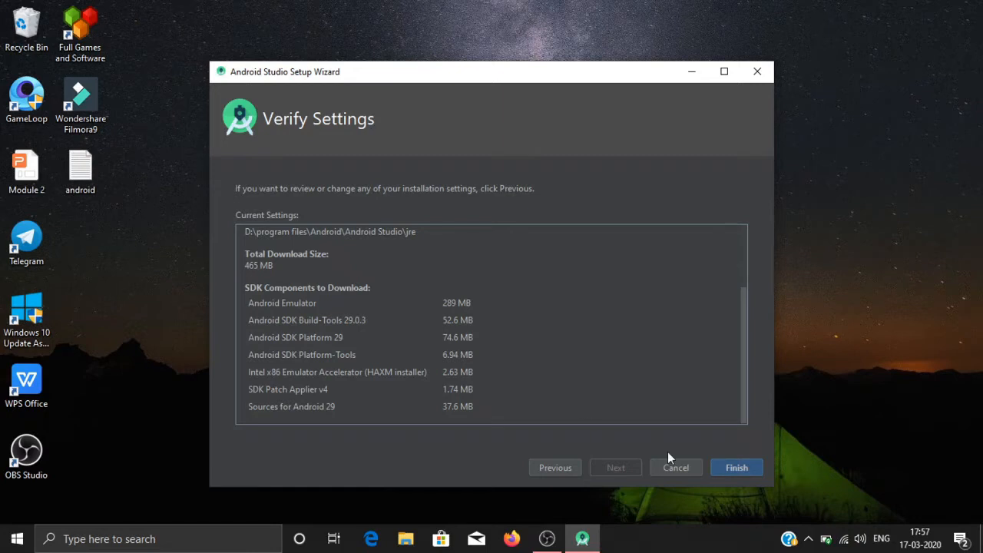
click(733, 469)
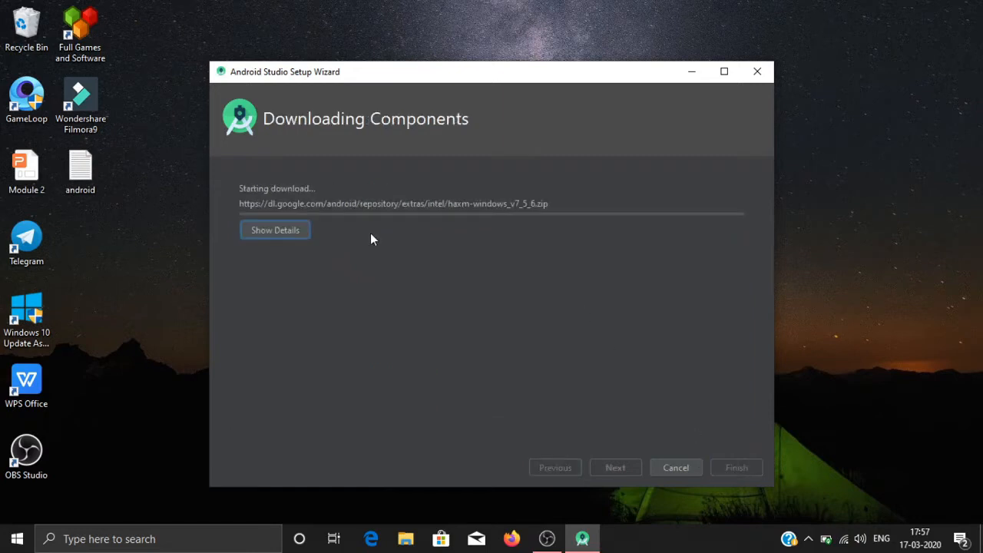
click(298, 235)
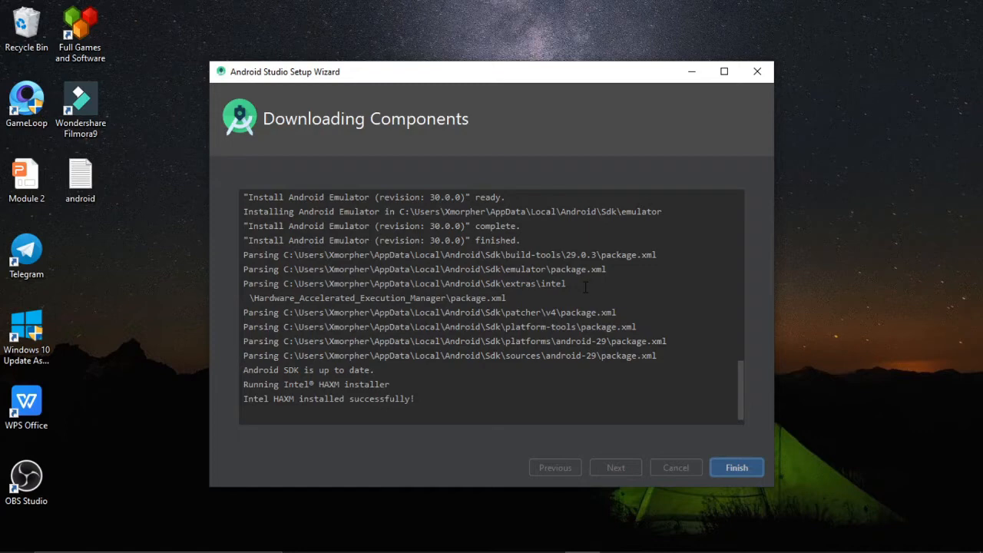
click(737, 468)
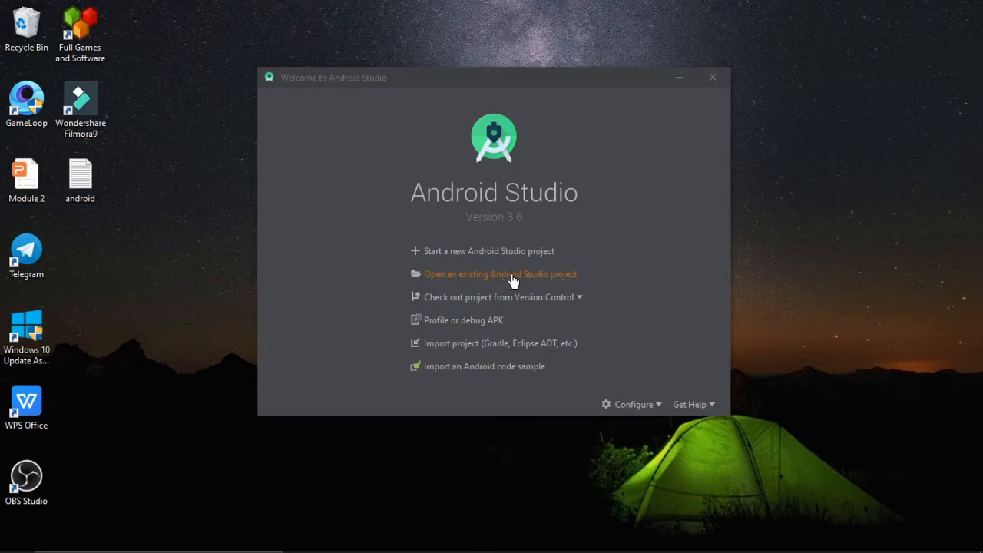
click(610, 404)
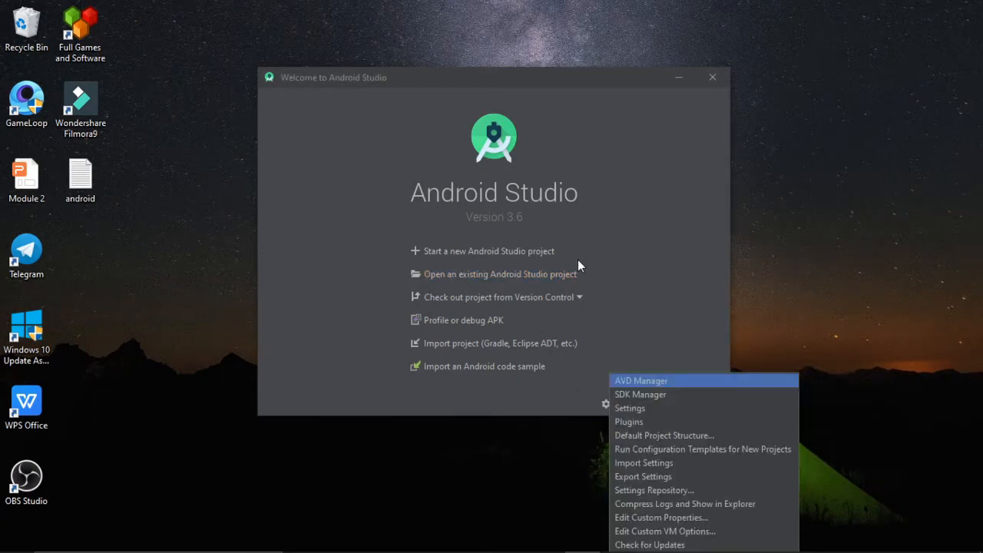
click(631, 257)
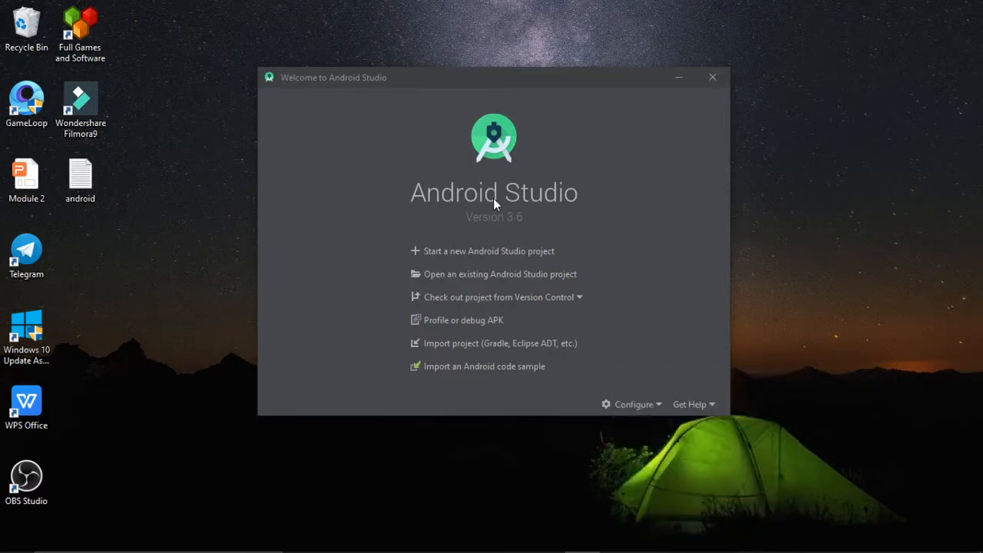
Start a new Android Studio project, look through the Phone and Tablet templates and select Empty Activity
click(470, 252)
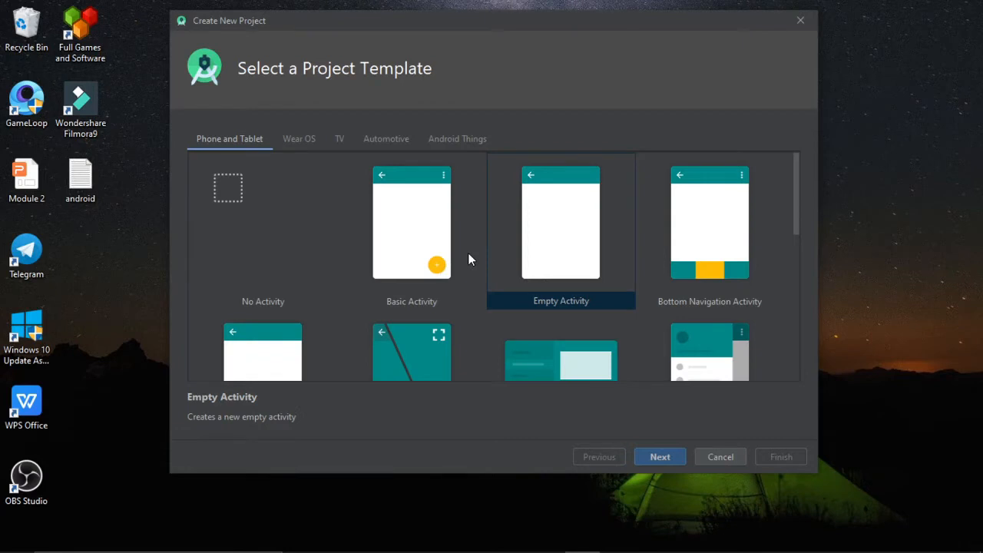
scroll(469, 256, down, 5)
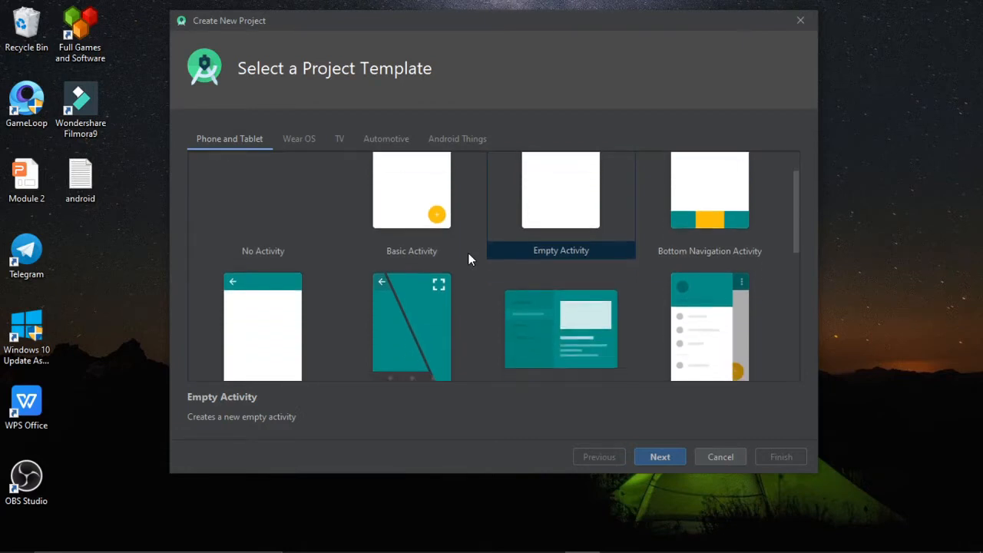
scroll(469, 258, down, 3)
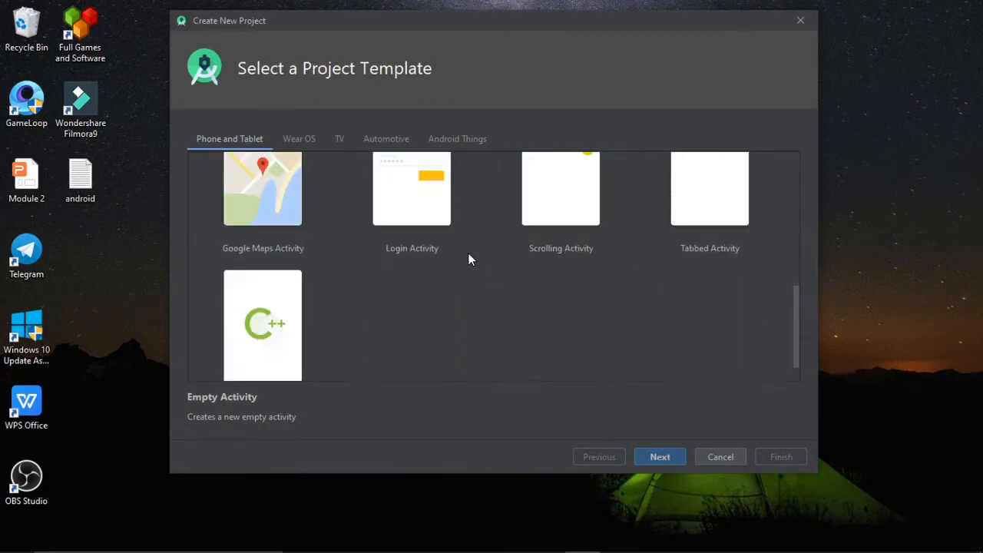
scroll(469, 259, up, 3)
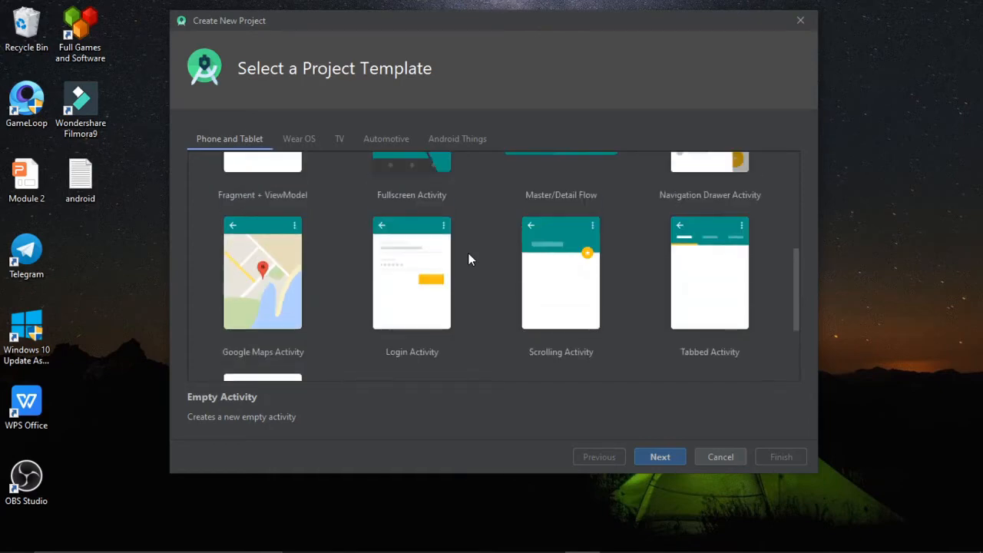
scroll(468, 259, up, 3)
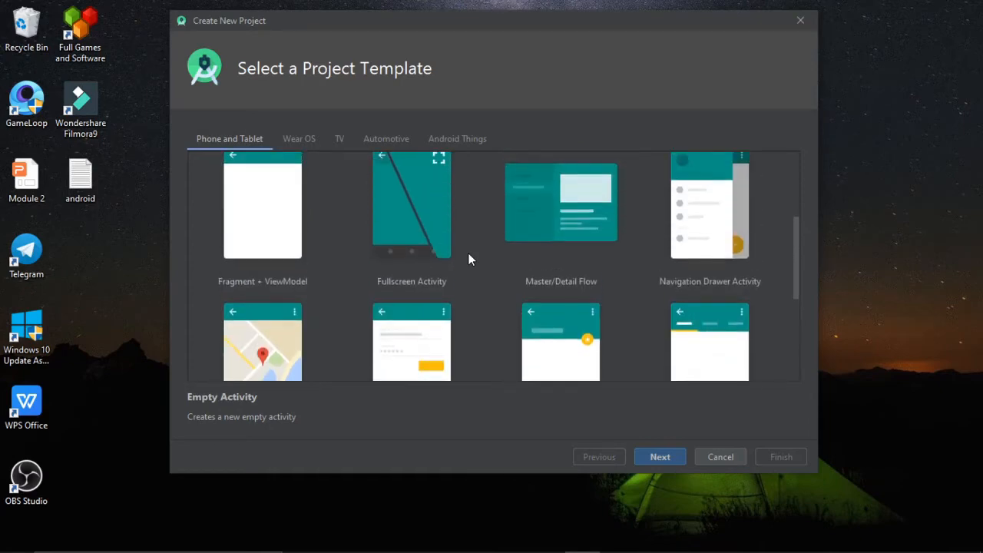
scroll(469, 259, up, 3)
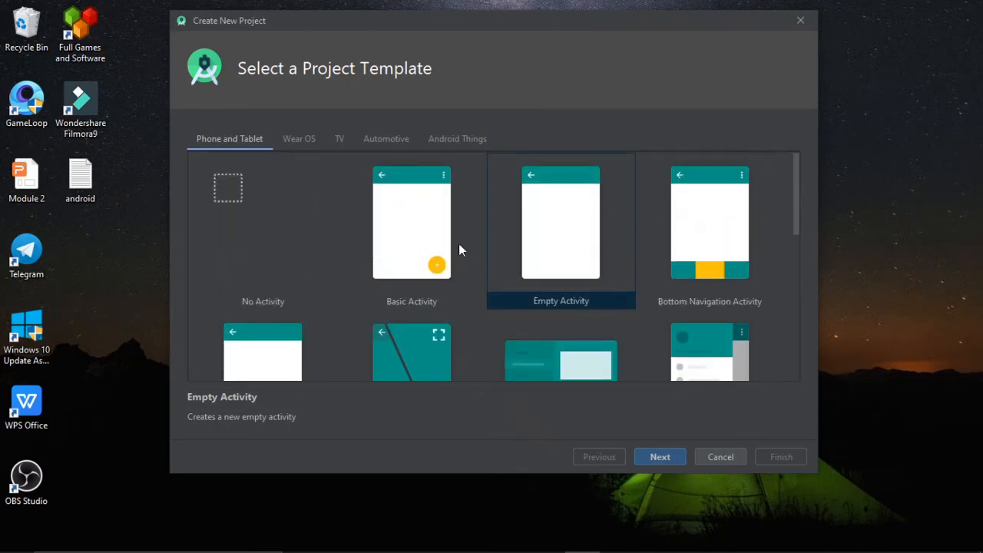
click(571, 248)
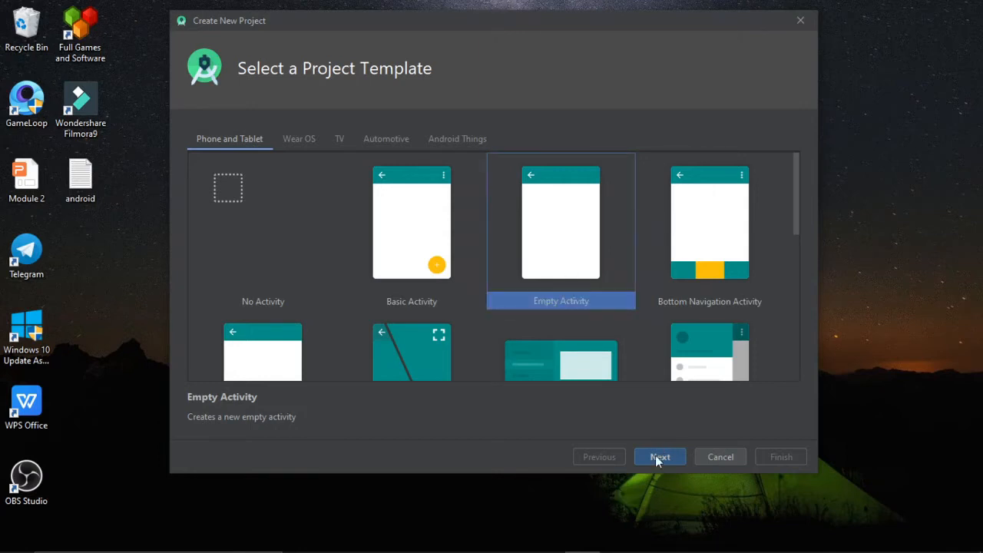
Look through the Wear OS, TV, Automotive and Android Things project templates, and return to the Phone and Tablet ones
click(300, 140)
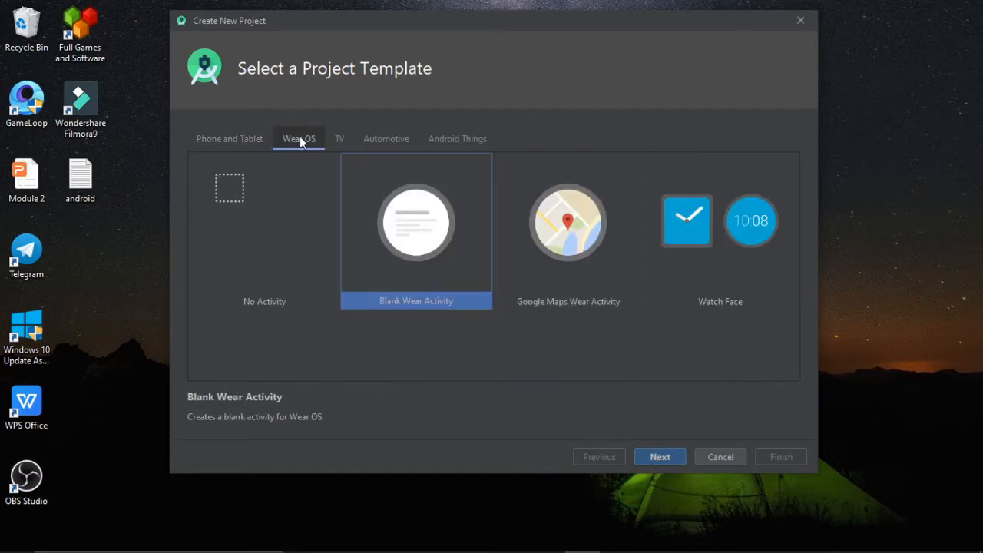
click(347, 138)
click(377, 140)
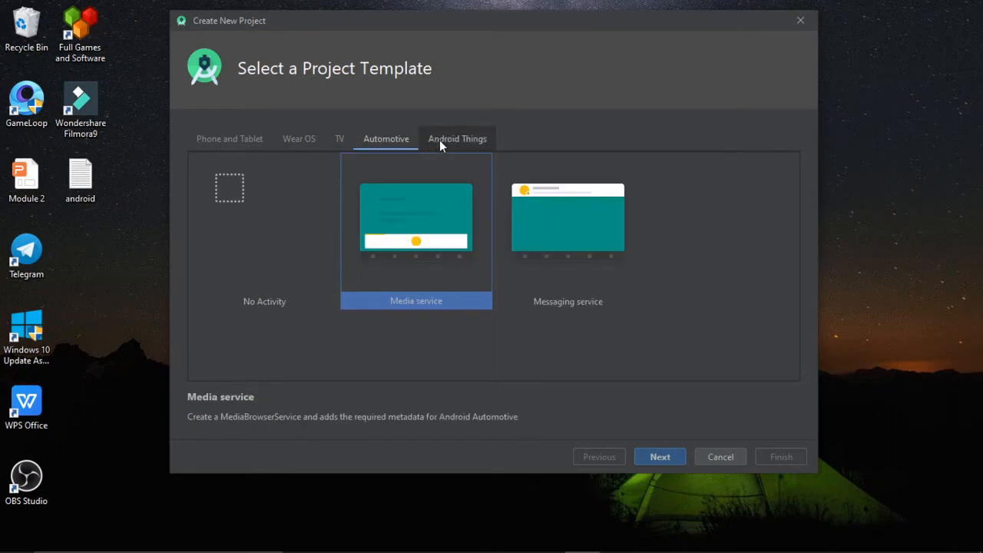
click(440, 140)
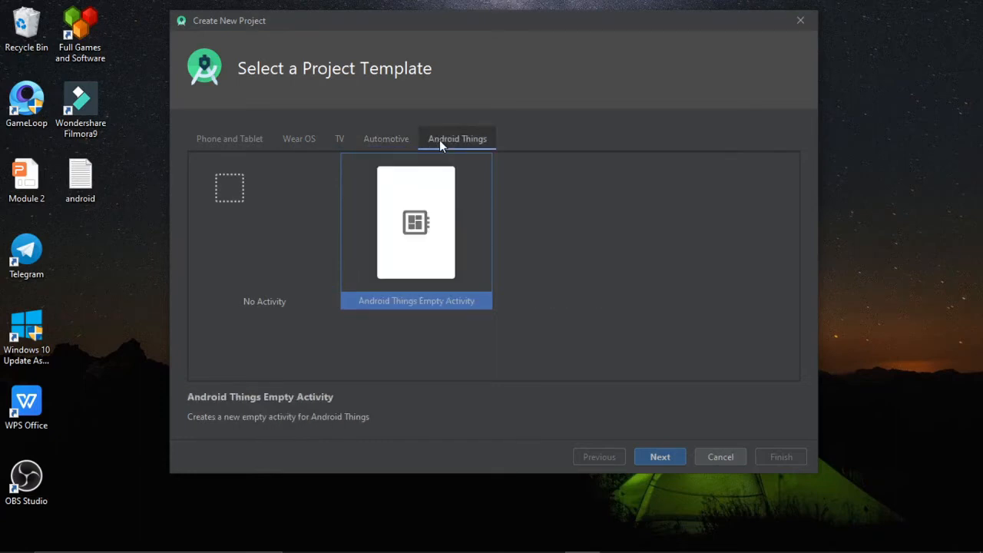
click(212, 137)
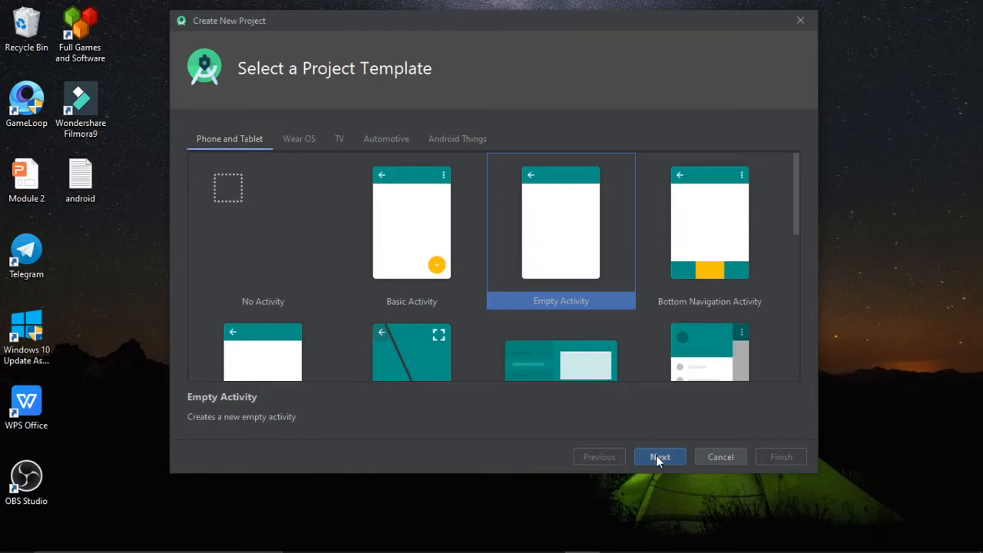
Choose the Empty Activity template for the new project and continue to the project configuration
click(289, 233)
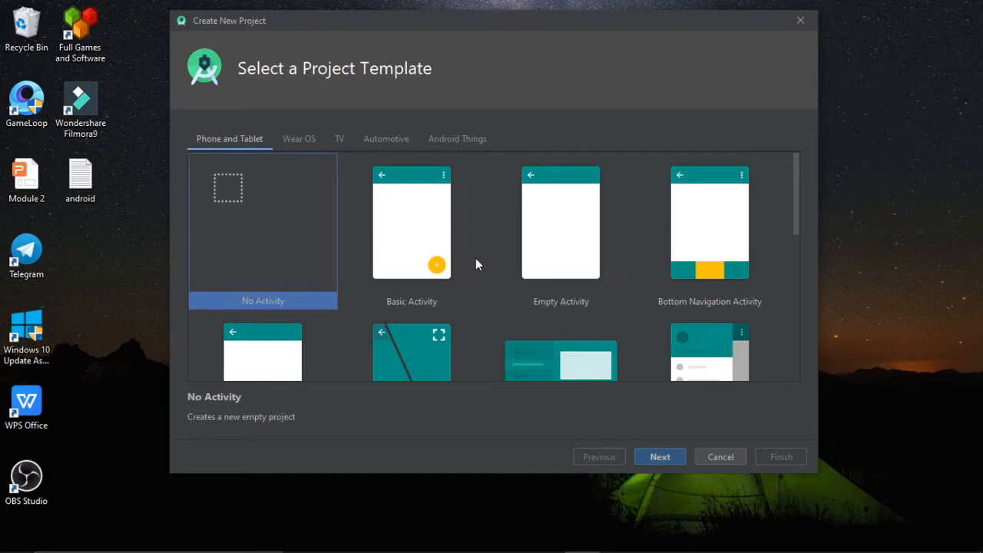
click(536, 255)
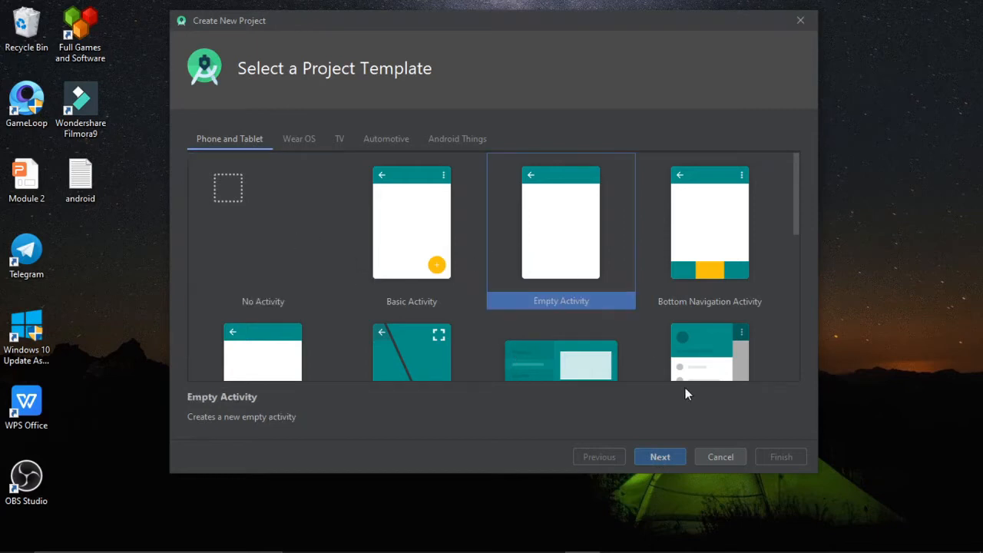
click(654, 455)
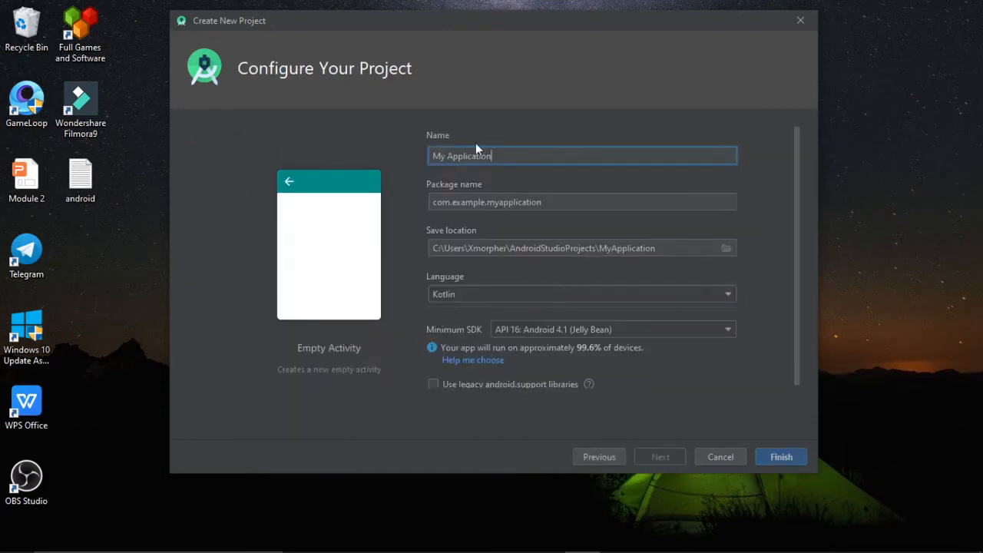
Replace the default project name with Rotten Things
key(BackSpace)
key(BackSpace)
key(BackSpace)
key(BackSpace)
key(BackSpace)
key(BackSpace)
key(BackSpace)
key(BackSpace)
key(BackSpace)
key(BackSpace)
key(BackSpace)
key(BackSpace)
key(BackSpace)
key(BackSpace)
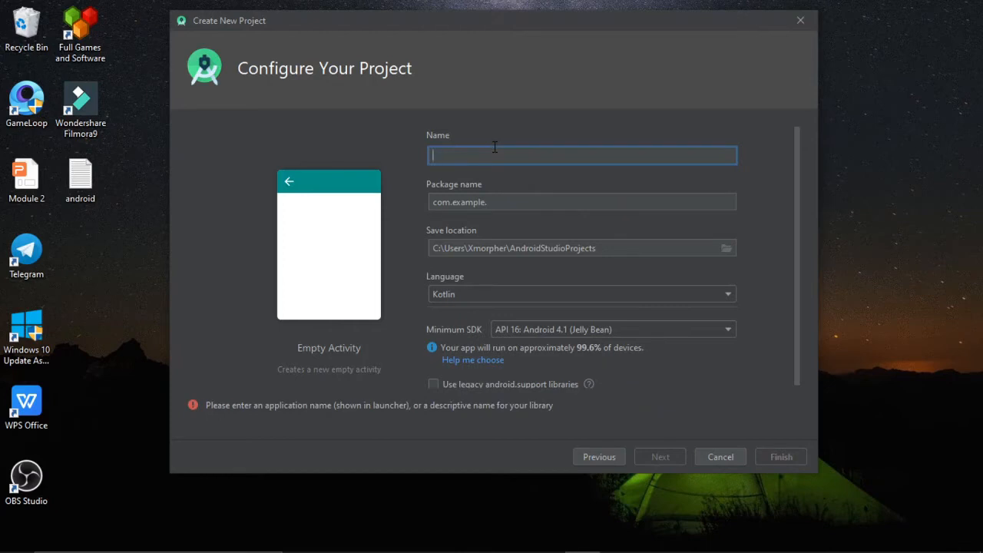
text(Rott)
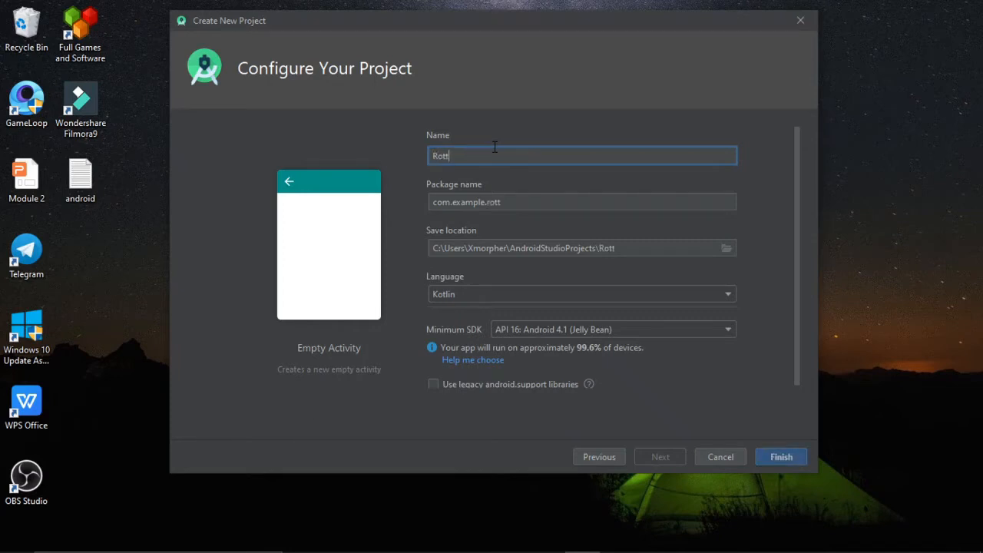
text(en Things)
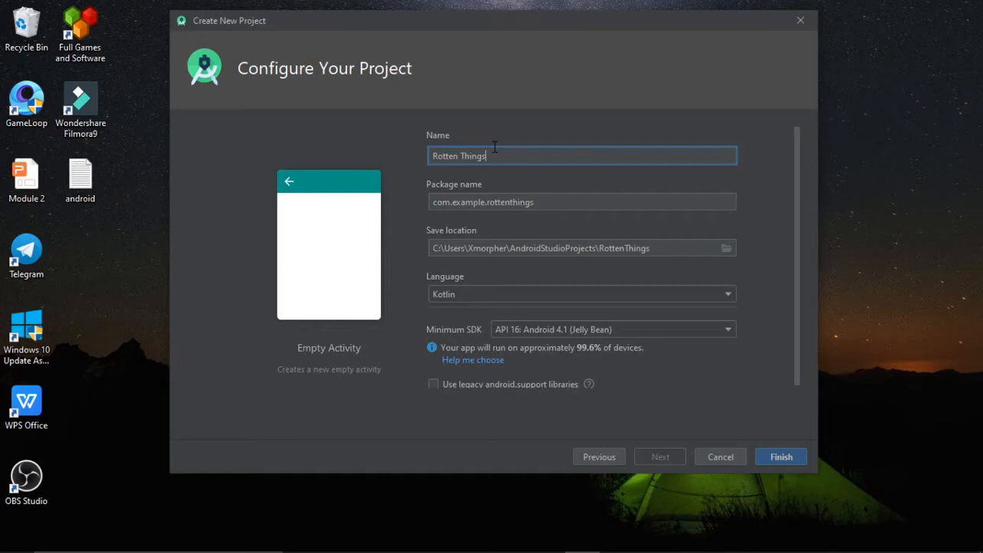
Change the example segment of the package name so it reads com.xmorpher.rottenthings
click(482, 202)
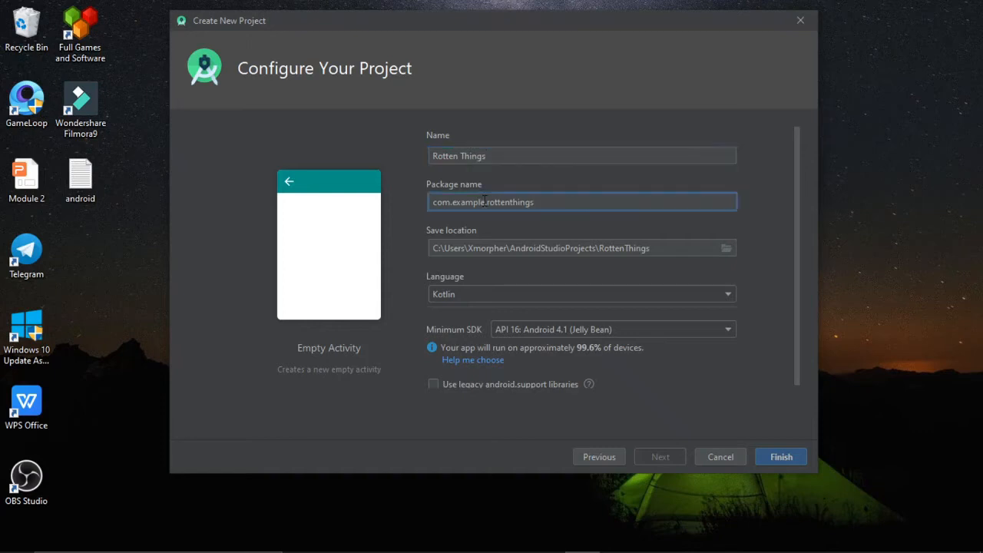
key(BackSpace)
key(BackSpace)
key(BackSpace)
key(BackSpace)
key(BackSpace)
key(BackSpace)
key(BackSpace)
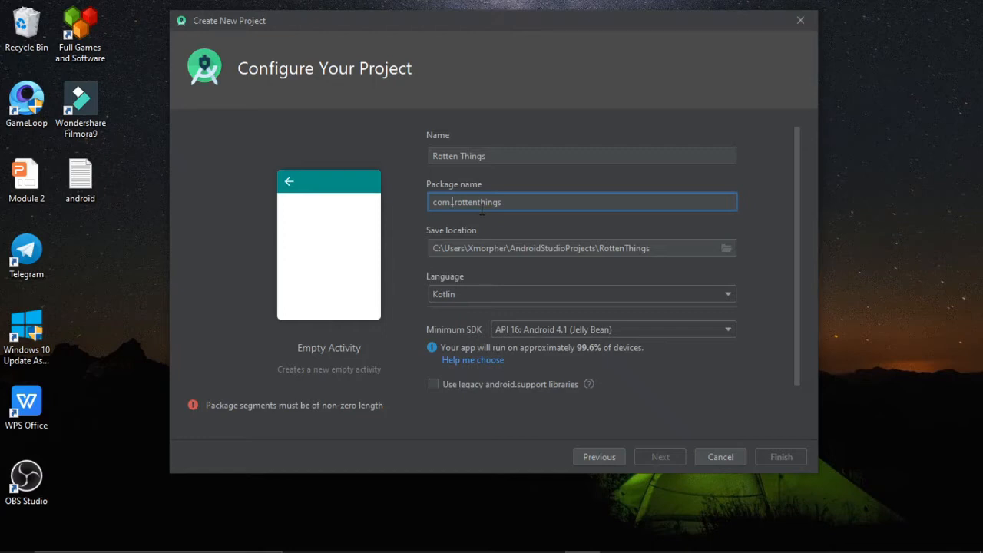
text(xmorpher)
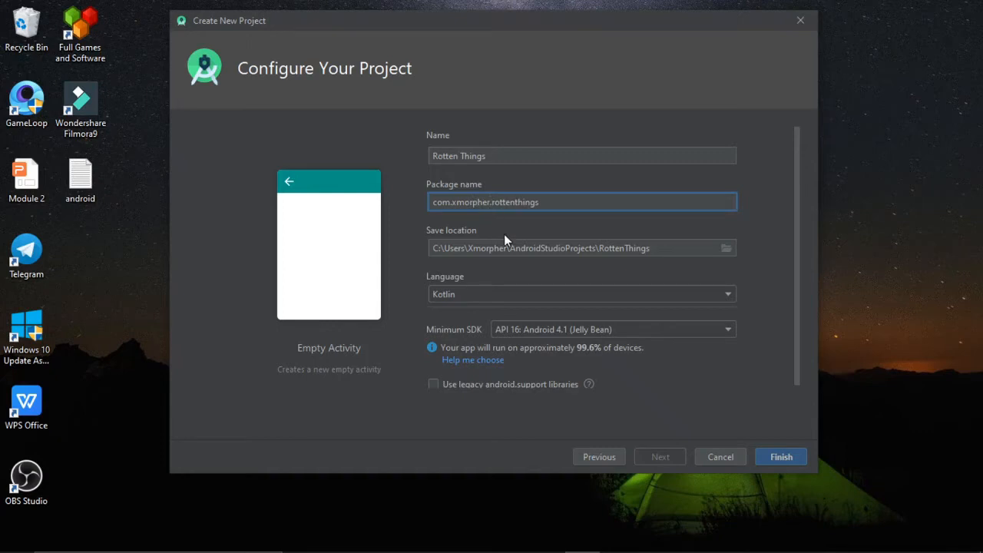
Replace the drive letter in the project's save location with a lowercase c
click(435, 249)
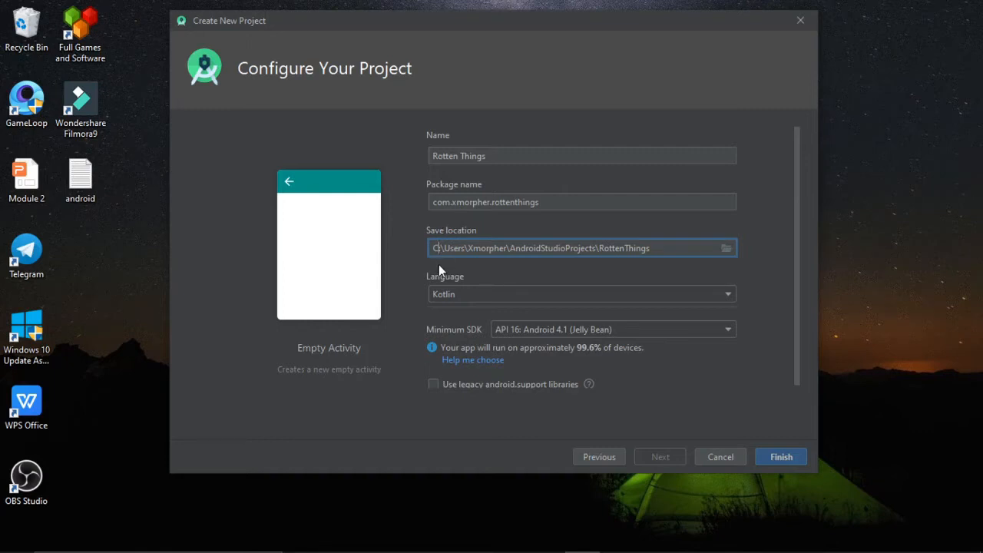
key(BackSpace)
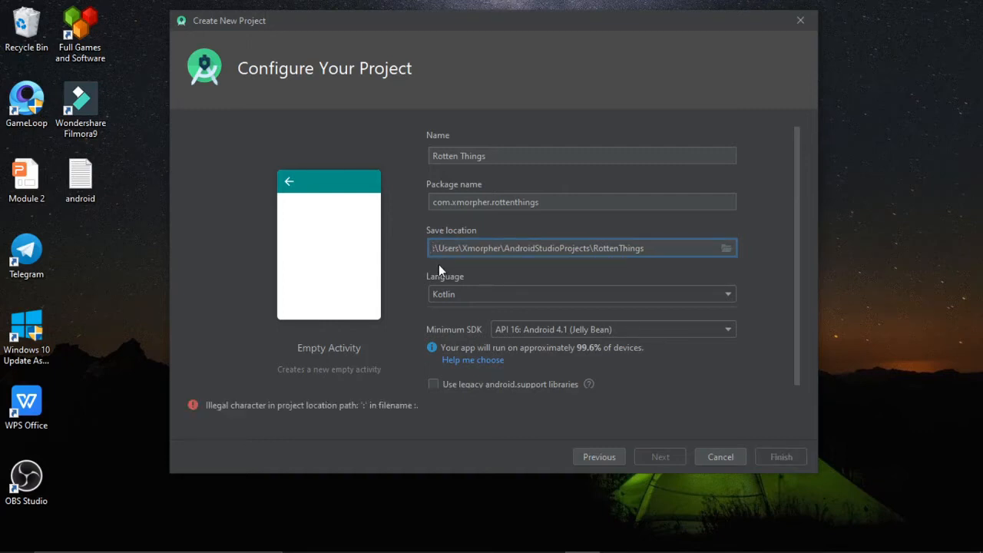
text(c)
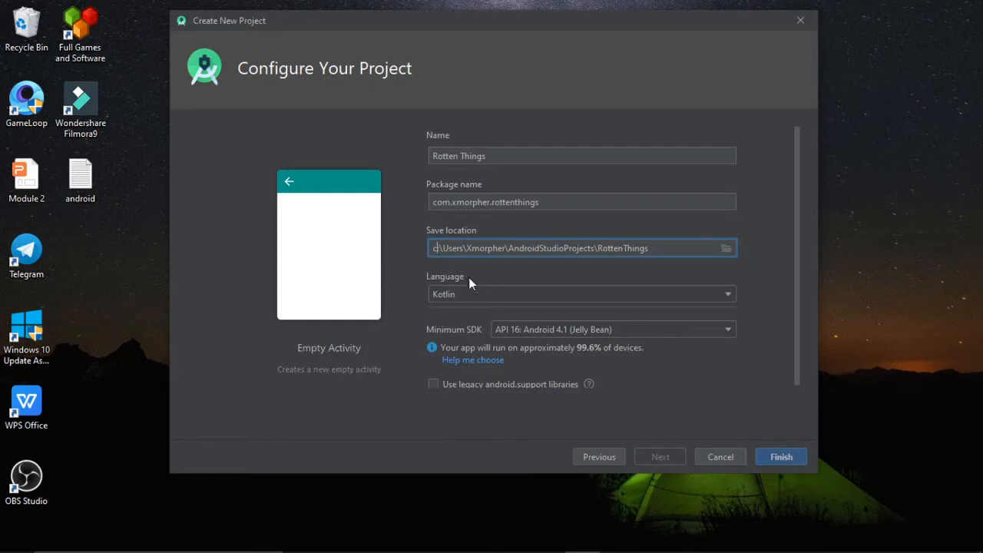
Set the project language to Java and the minimum SDK to API 21: Android 5.0 (Lollipop)
click(477, 292)
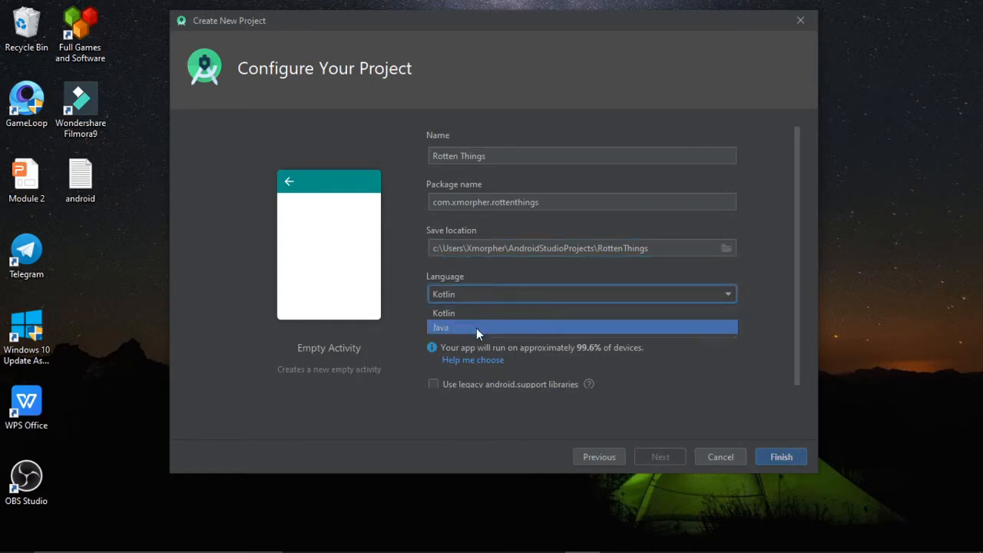
click(476, 328)
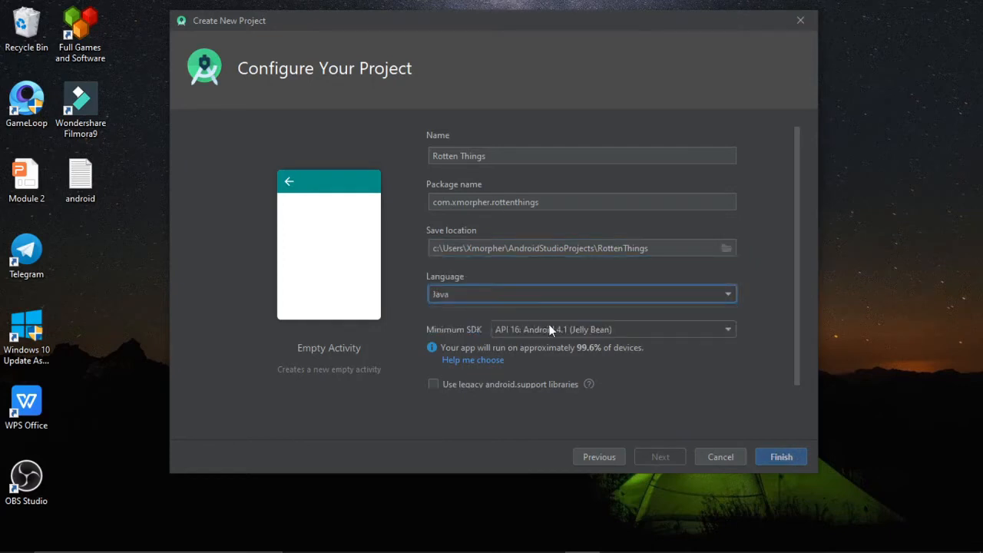
click(616, 330)
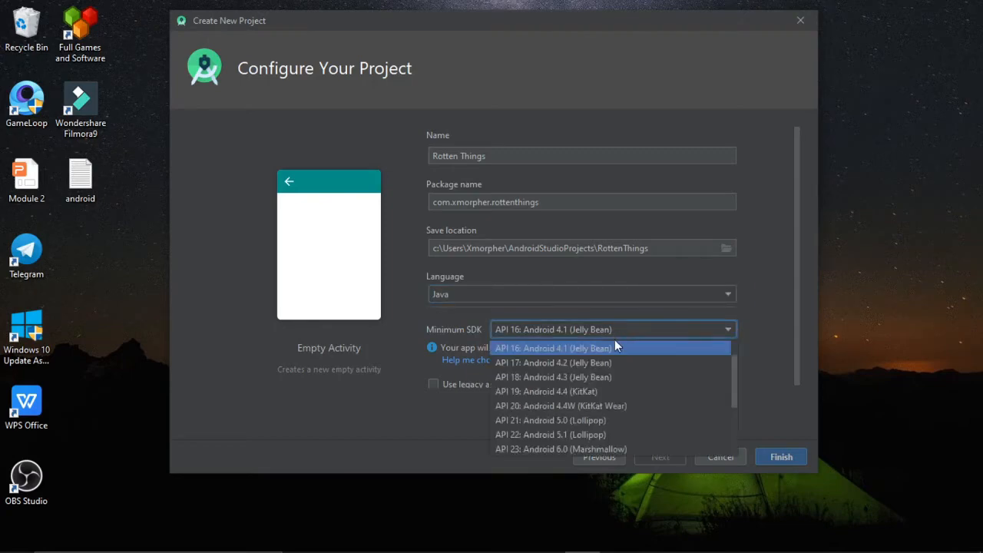
click(593, 421)
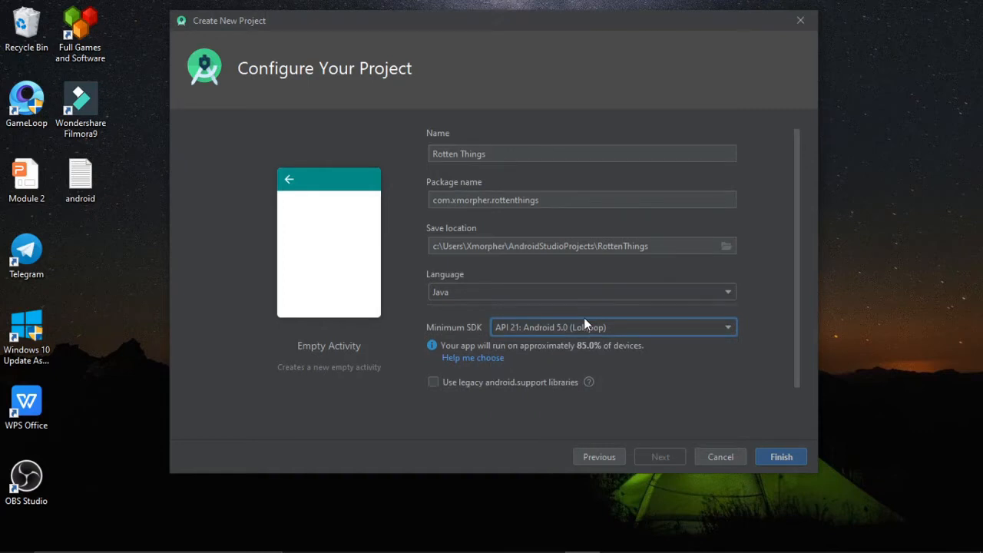
Finish the project configuration and create the Rotten Things project without legacy android.support libraries
mouse_move(588, 382)
click(780, 457)
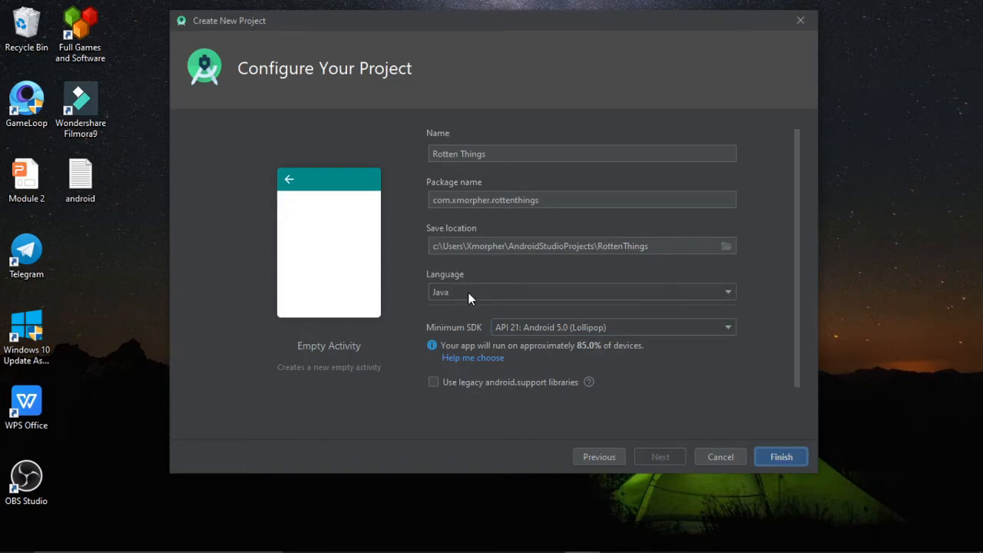
key(Return)
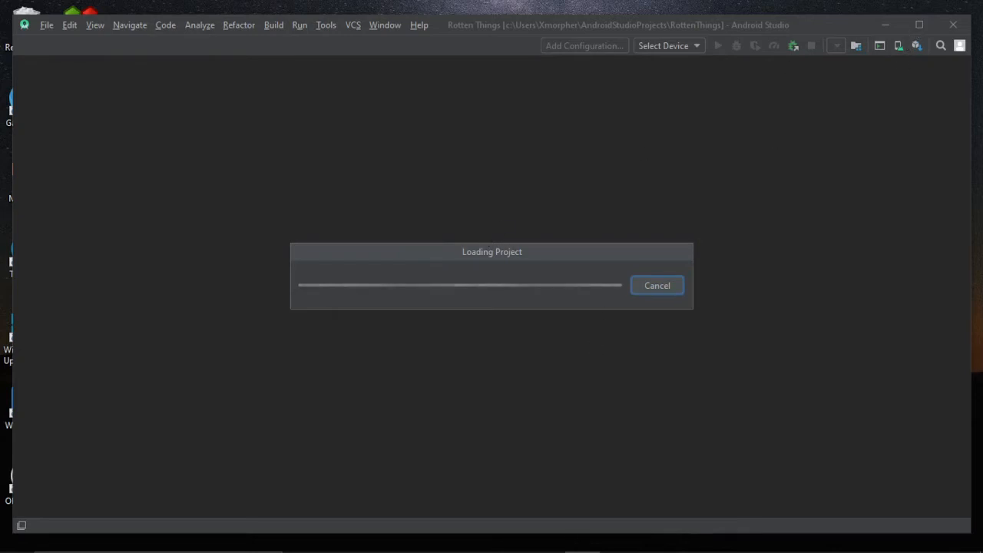
mouse_move(584, 547)
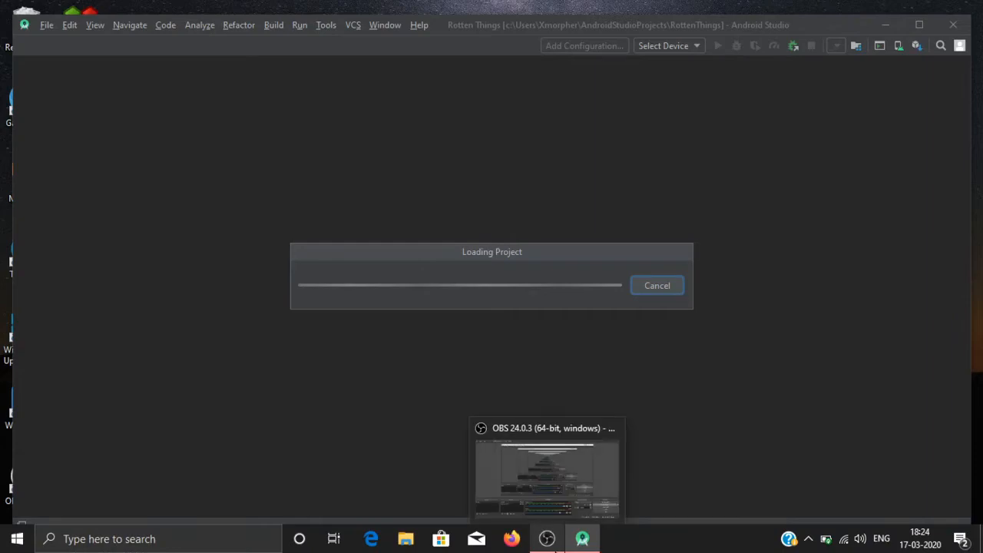
click(546, 539)
click(973, 459)
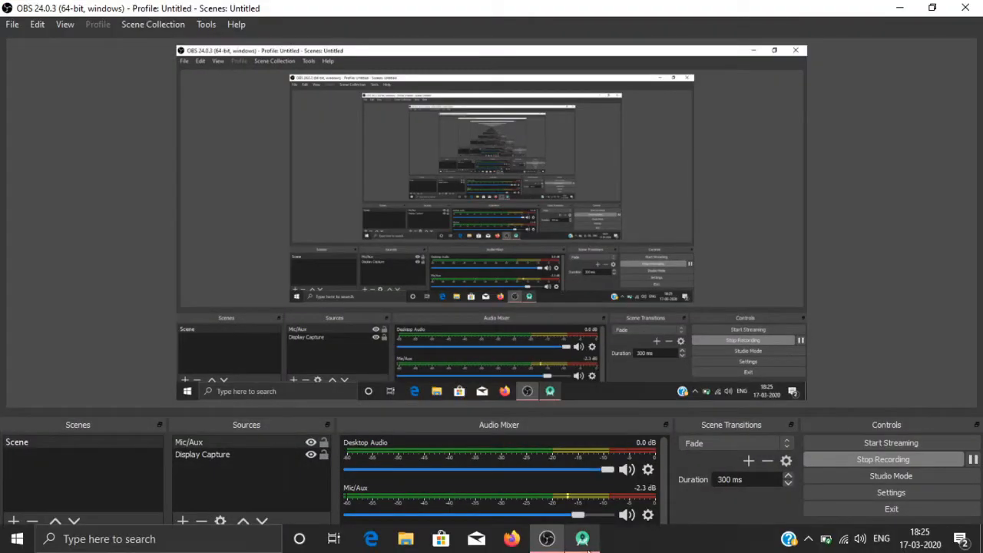
click(583, 542)
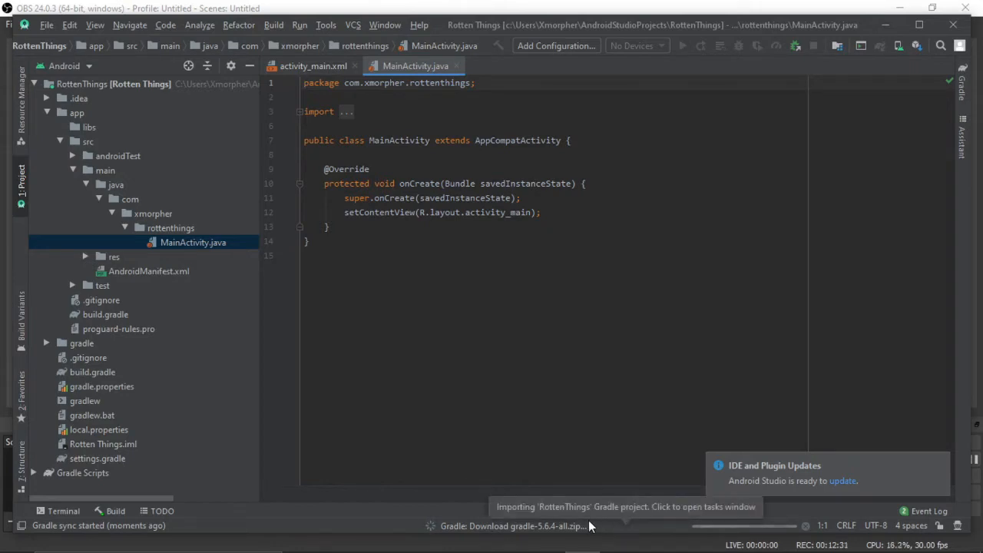
Open the available IDE update details, postpone the update with Remind Me Later, and maximize the project window
click(842, 482)
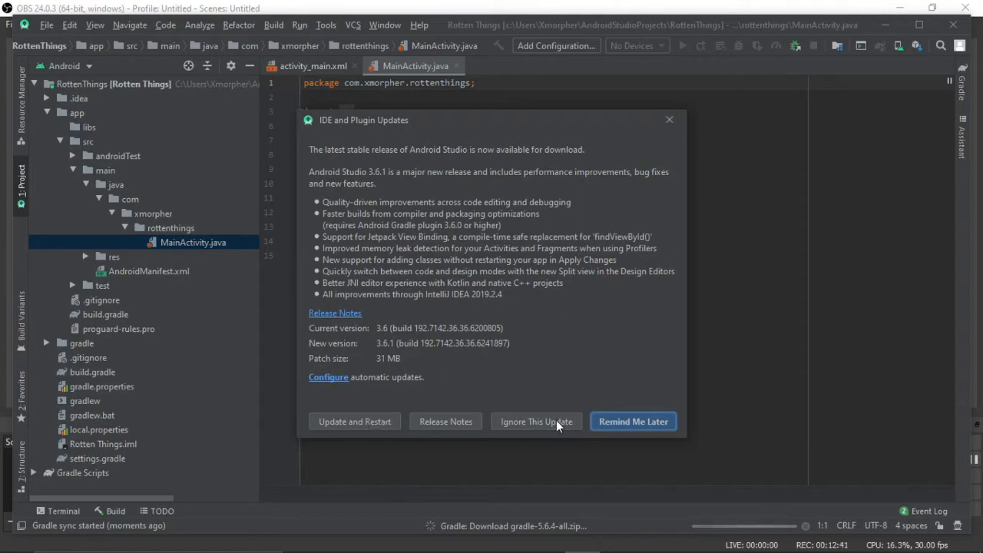
click(599, 422)
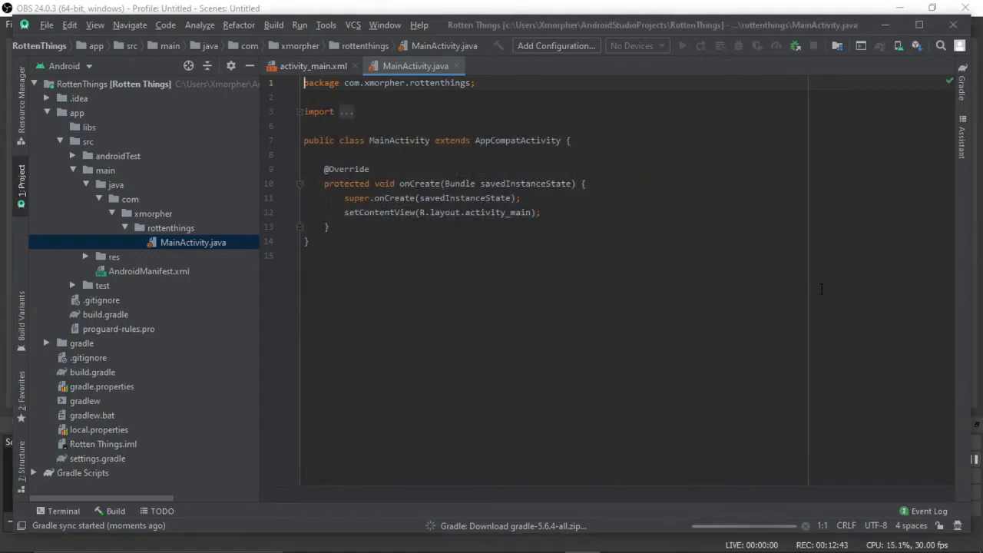
click(920, 26)
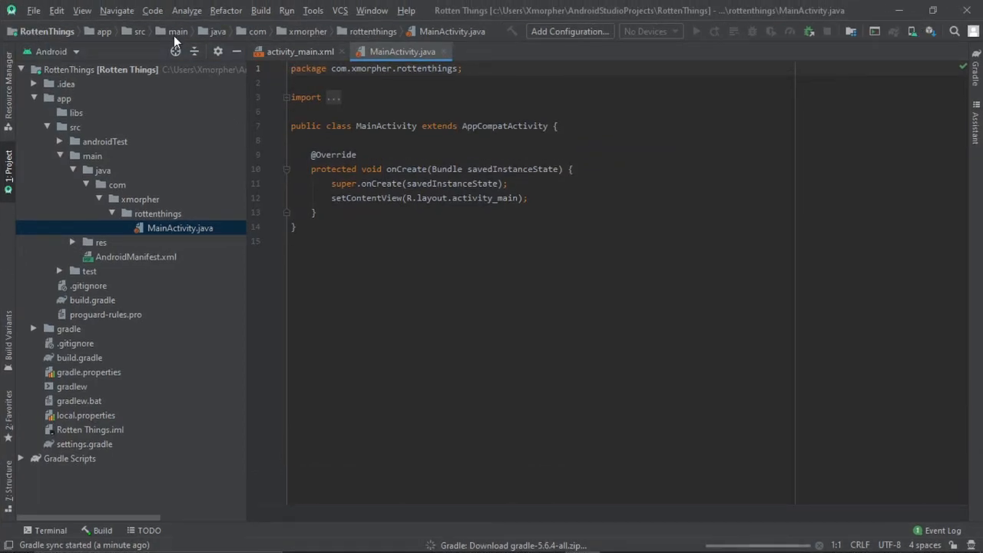
View activity_main.xml and the running background tasks of the Gradle import, and return to MainActivity.java
click(267, 48)
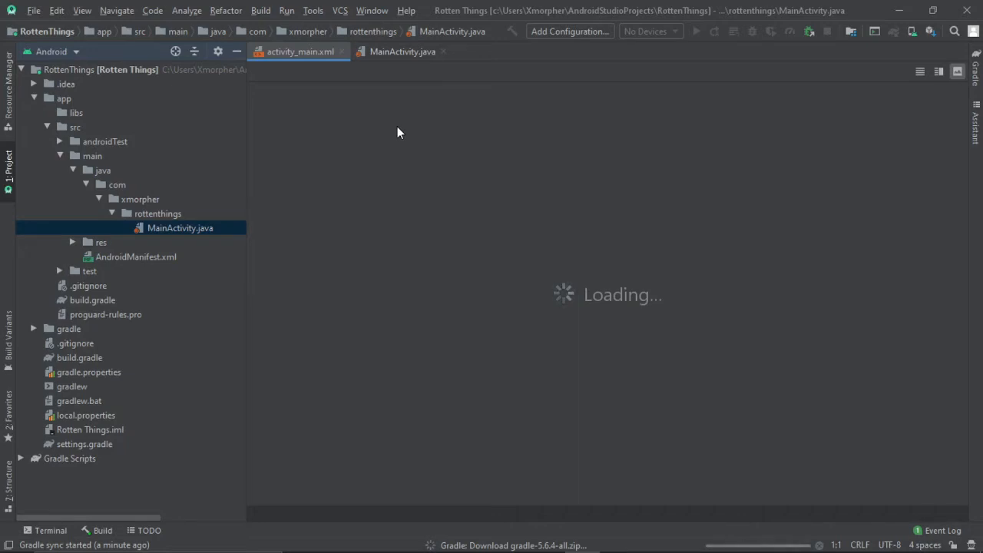
click(527, 545)
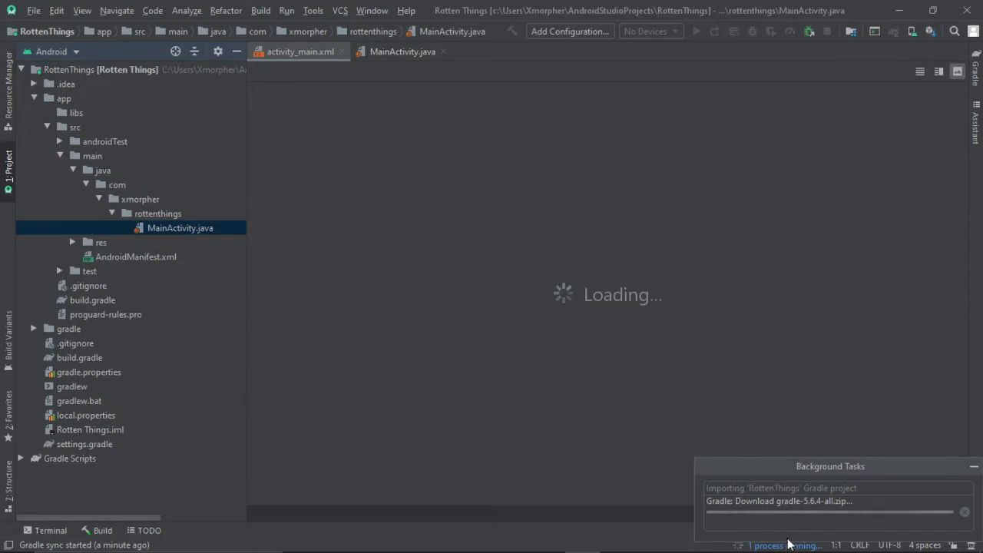
click(391, 53)
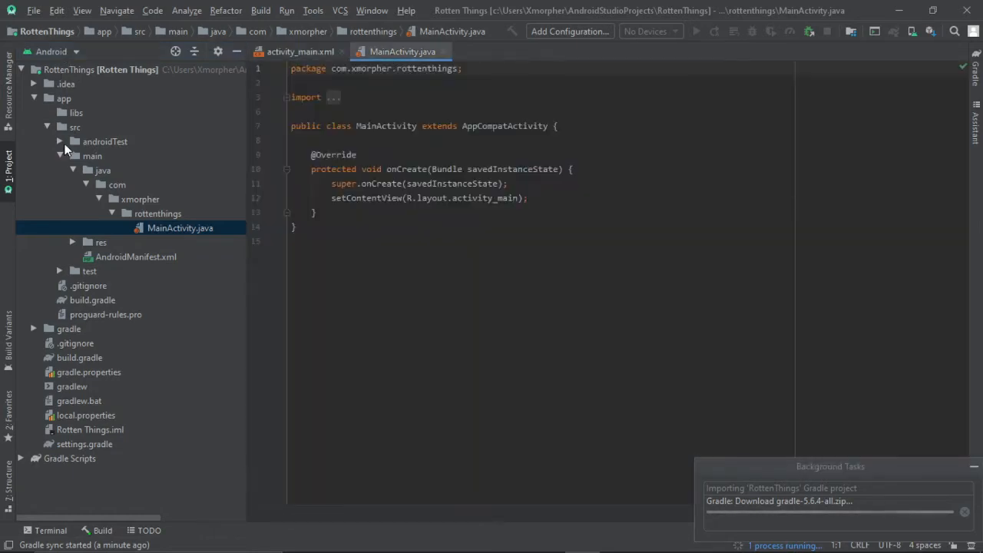
Look at the file tree in the Project view and return it to the Android view
click(51, 53)
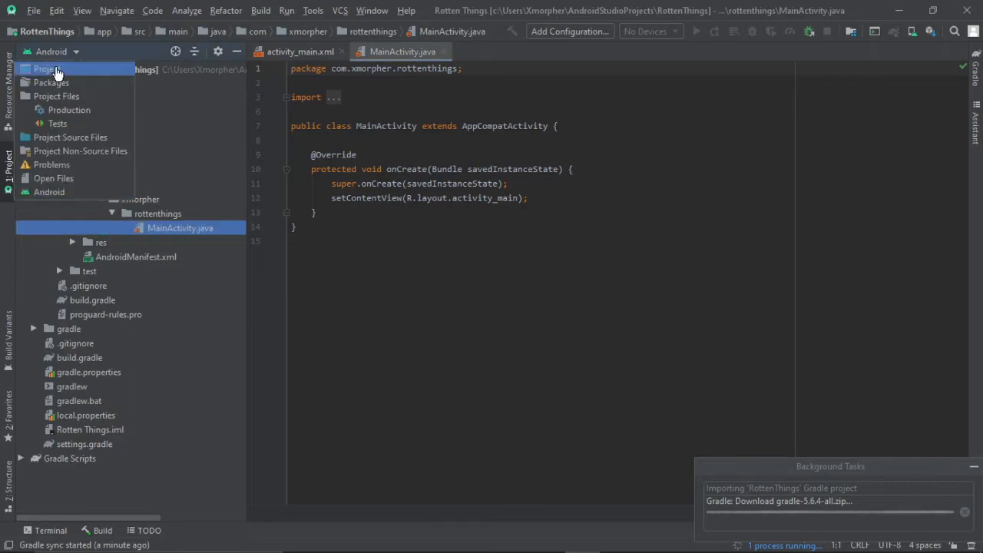
click(54, 70)
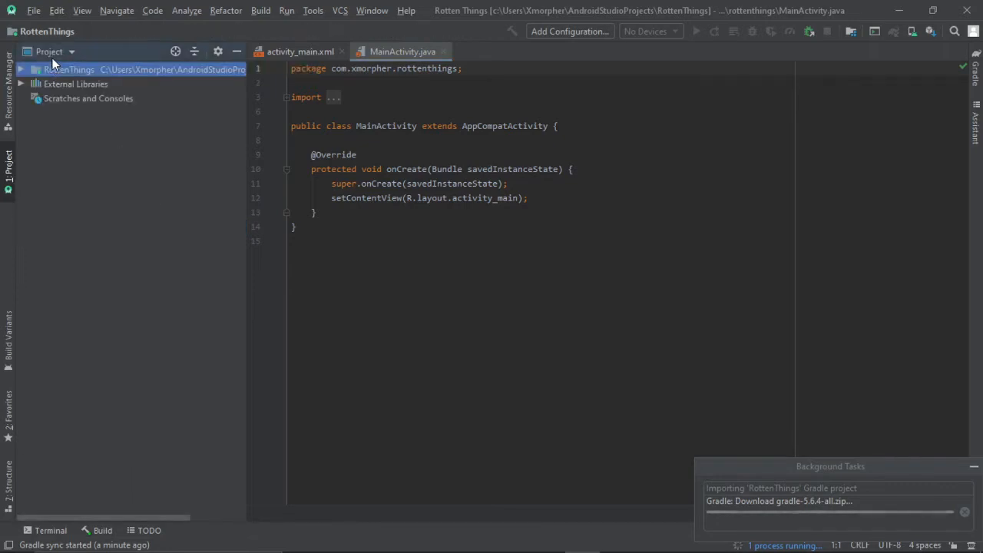
click(53, 55)
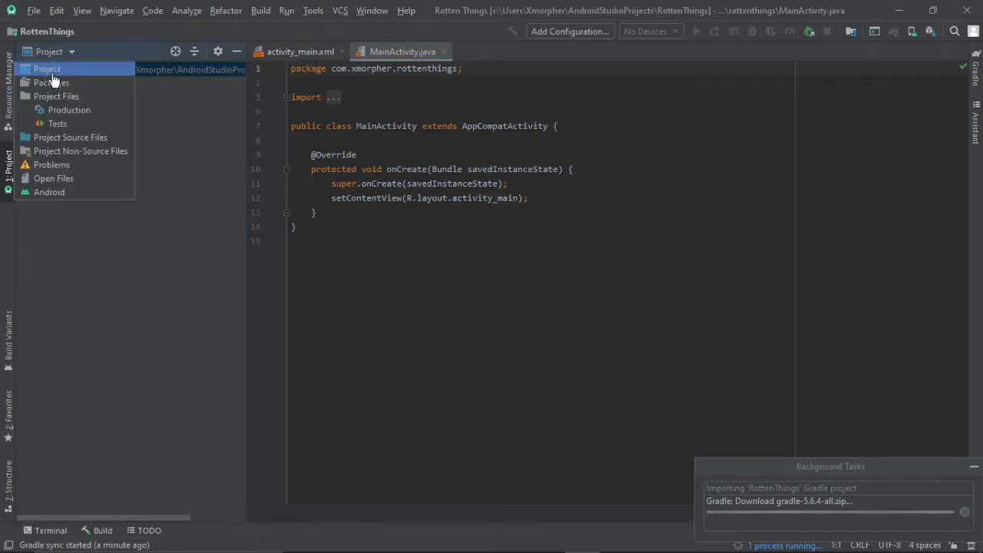
click(46, 192)
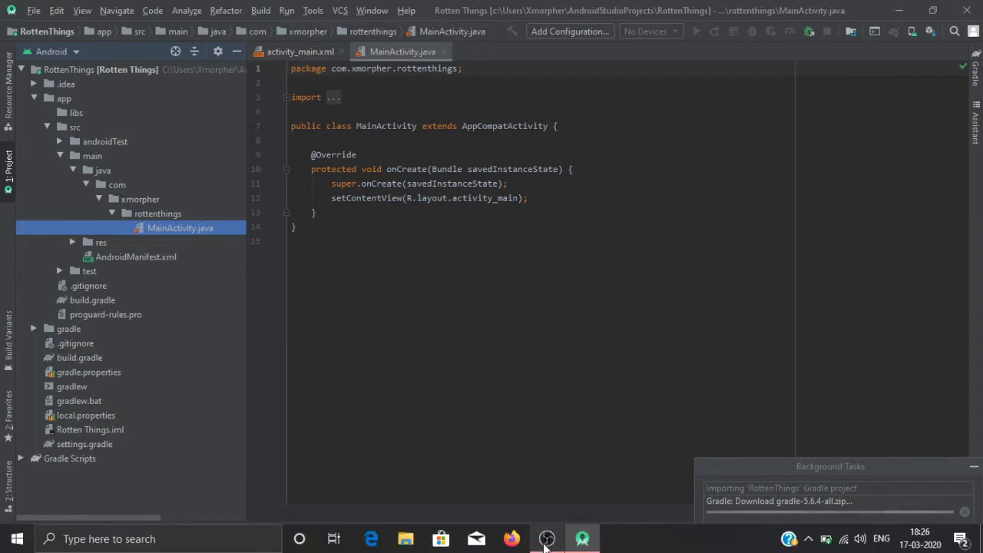
click(546, 540)
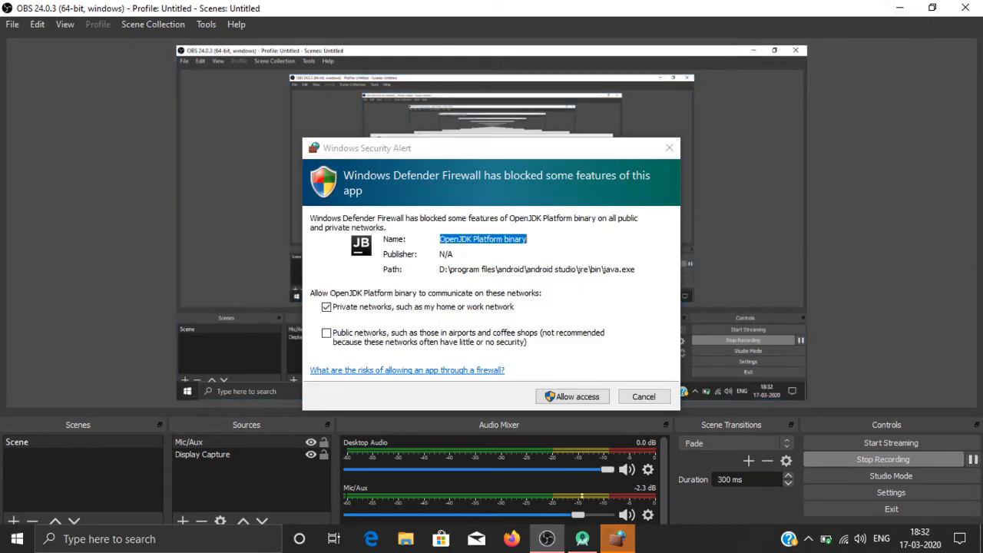
click(900, 7)
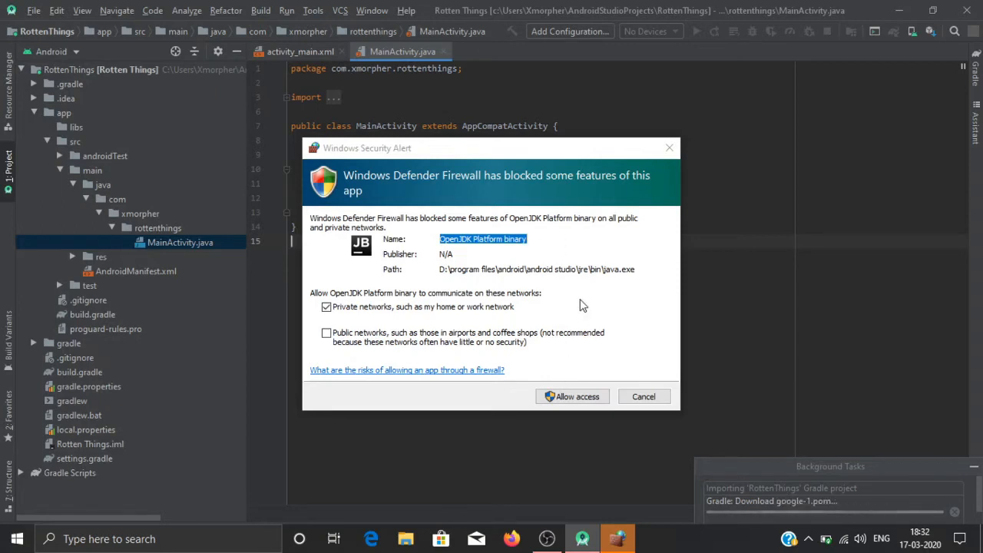
Allow OpenJDK Platform binary through Windows Defender Firewall on private networks
click(569, 401)
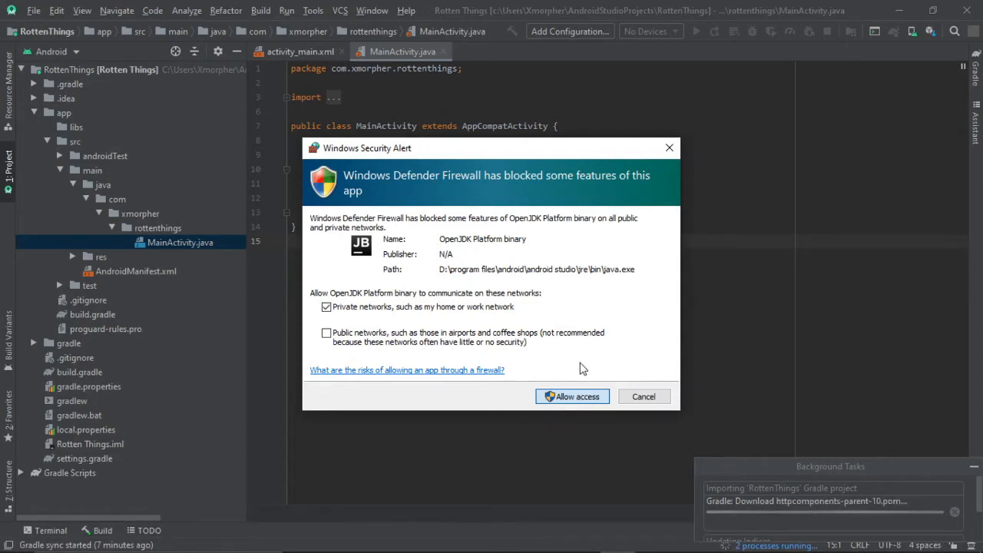
click(573, 399)
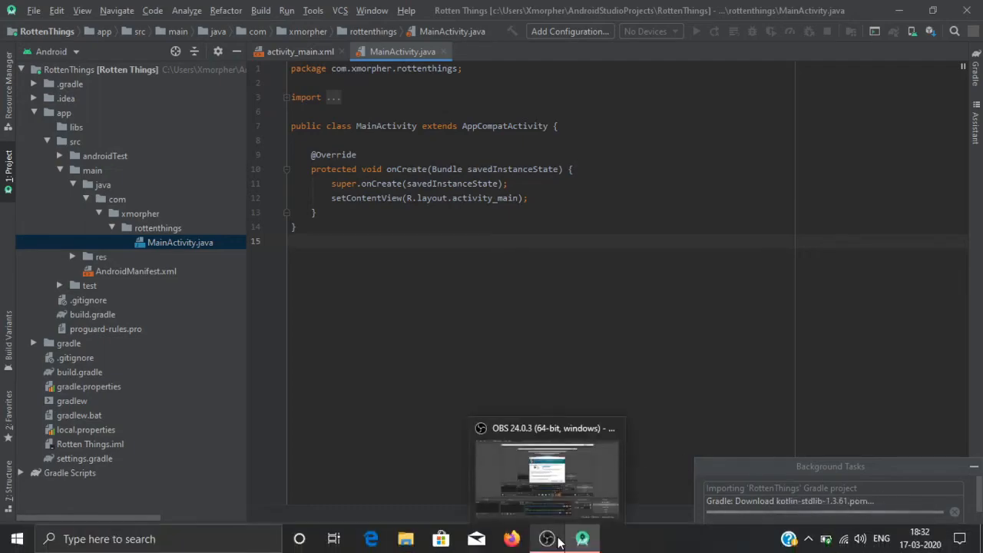
click(553, 542)
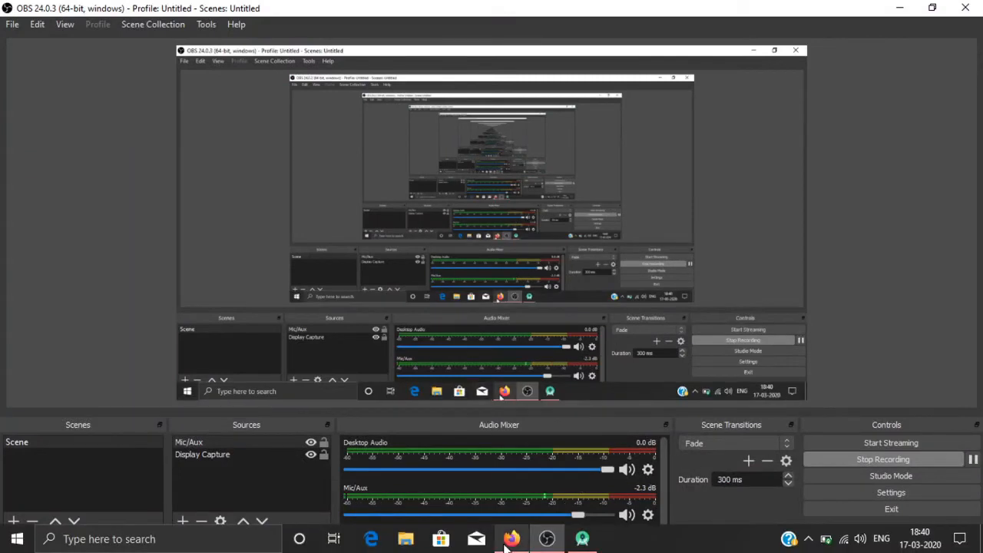
mouse_move(504, 543)
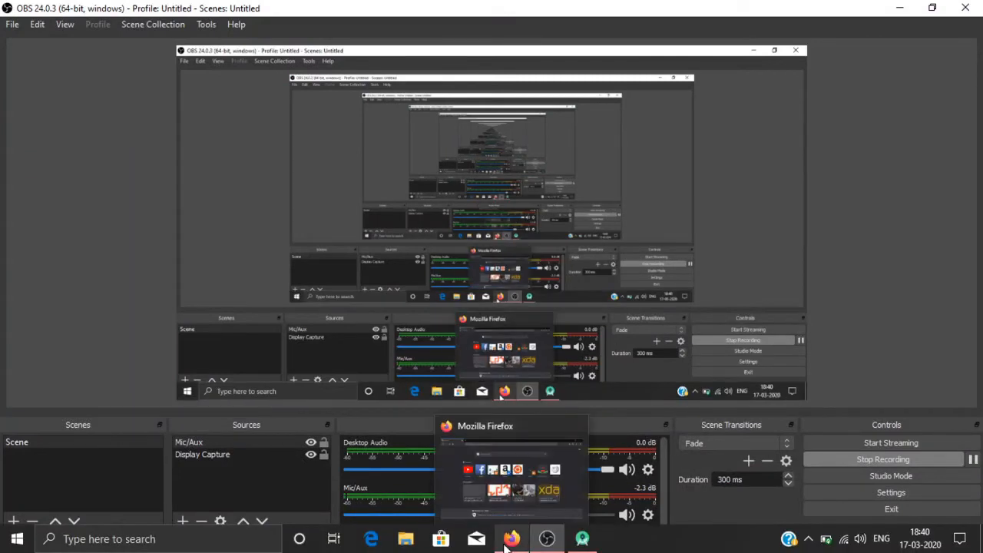
click(574, 544)
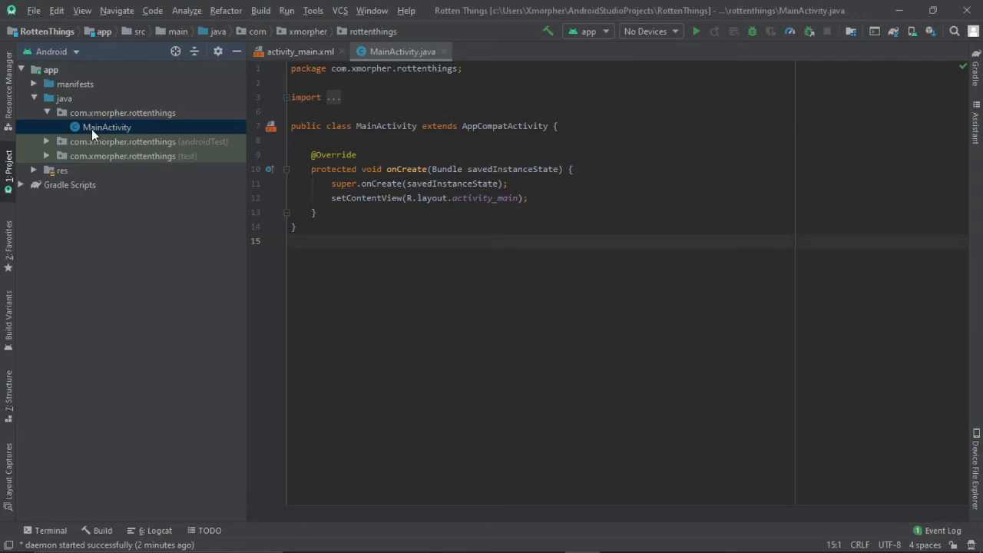
Expand the res folder in the project tree and show the files in its values and layout subfolders
double_click(46, 172)
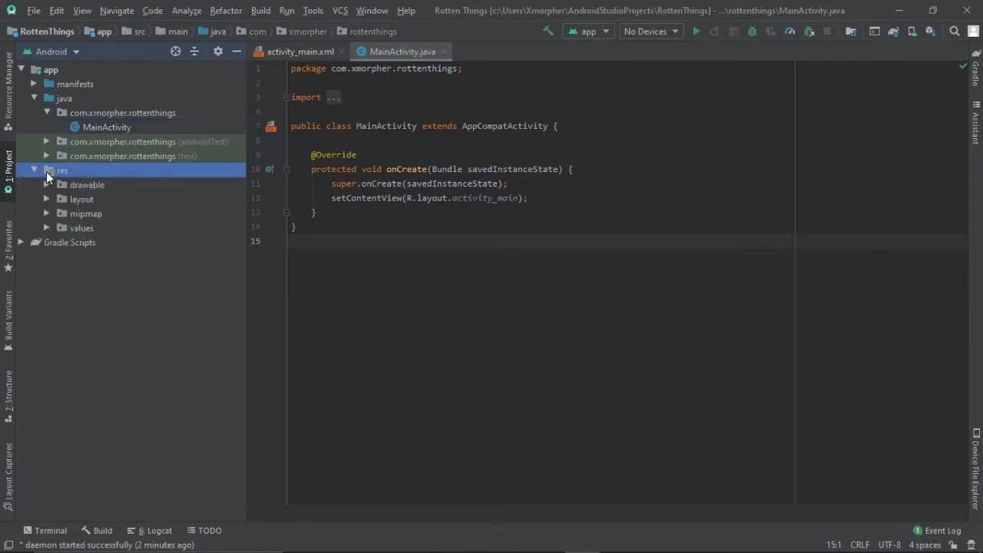
double_click(78, 226)
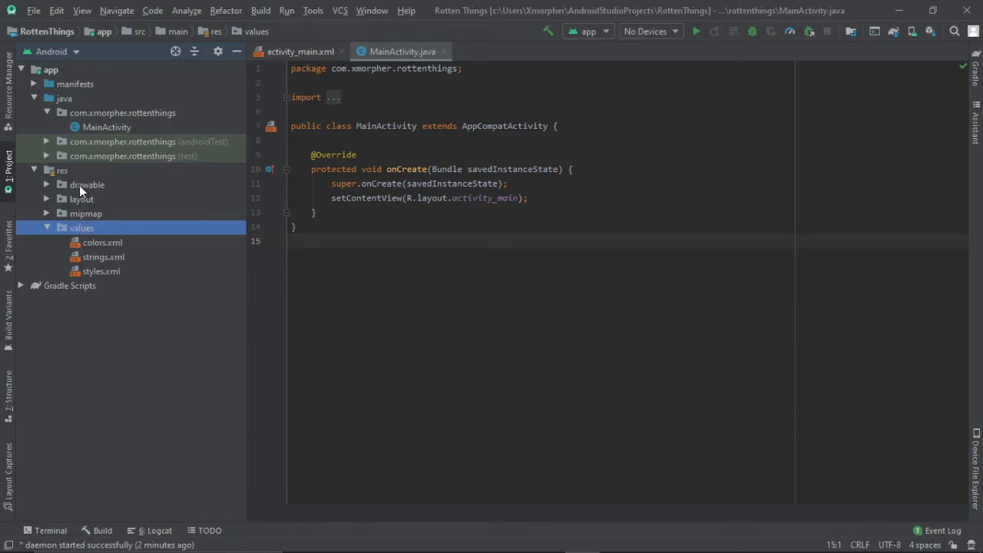
double_click(78, 201)
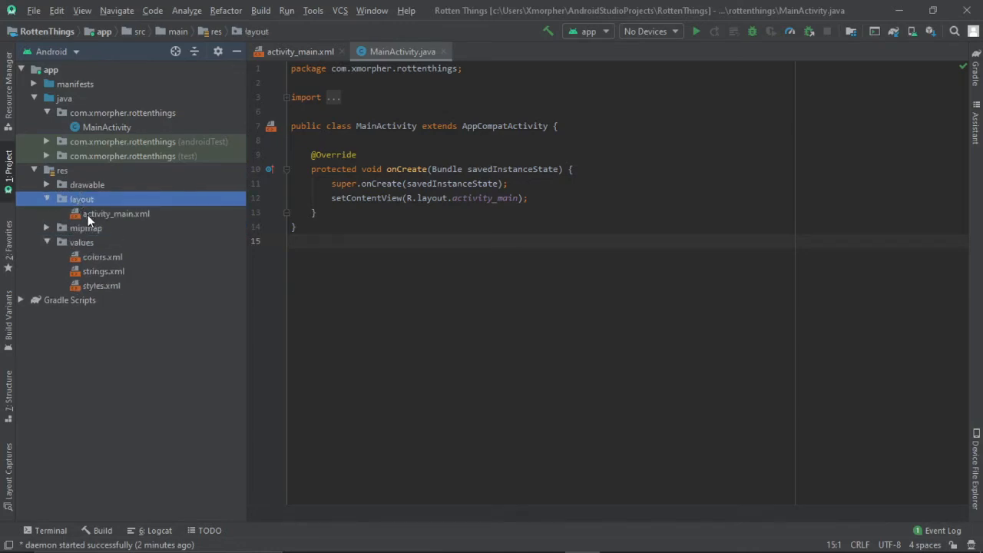
Open activity_main.xml from the layout folder in the design editor and hide the Attributes pane
click(87, 214)
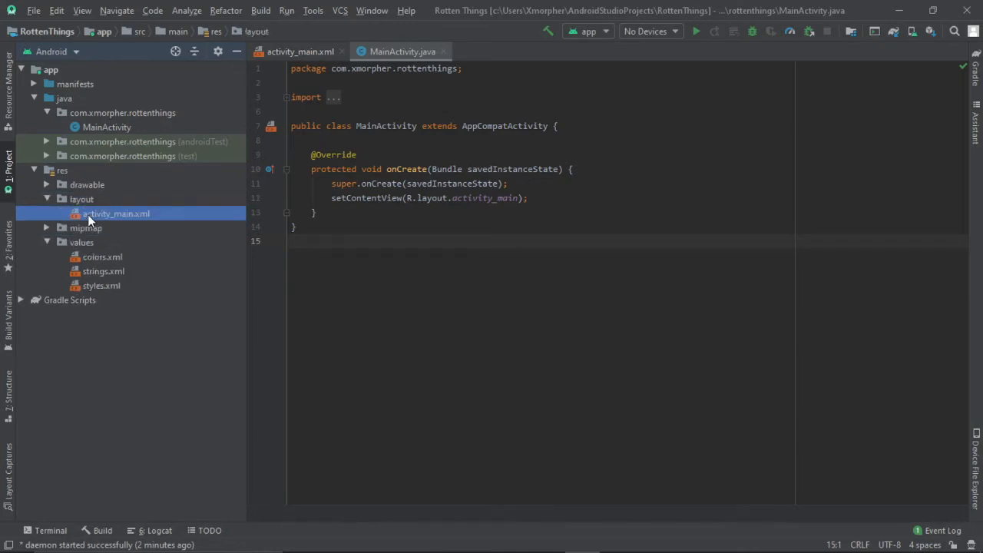
double_click(88, 214)
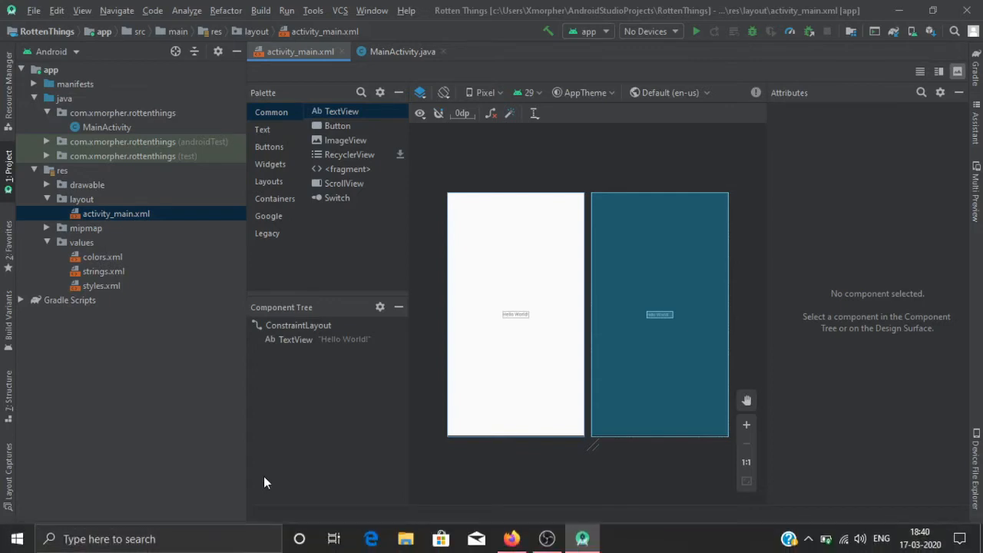
click(624, 325)
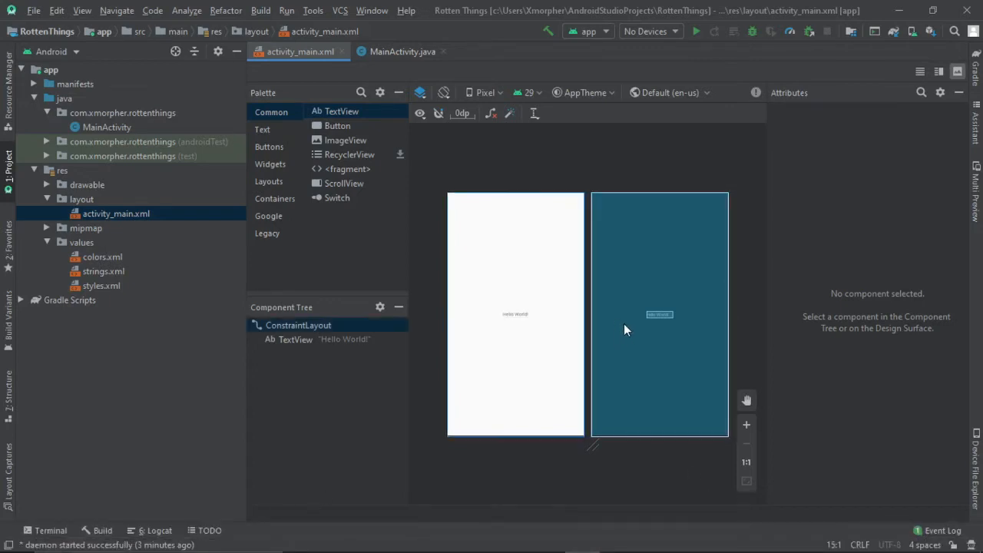
click(560, 325)
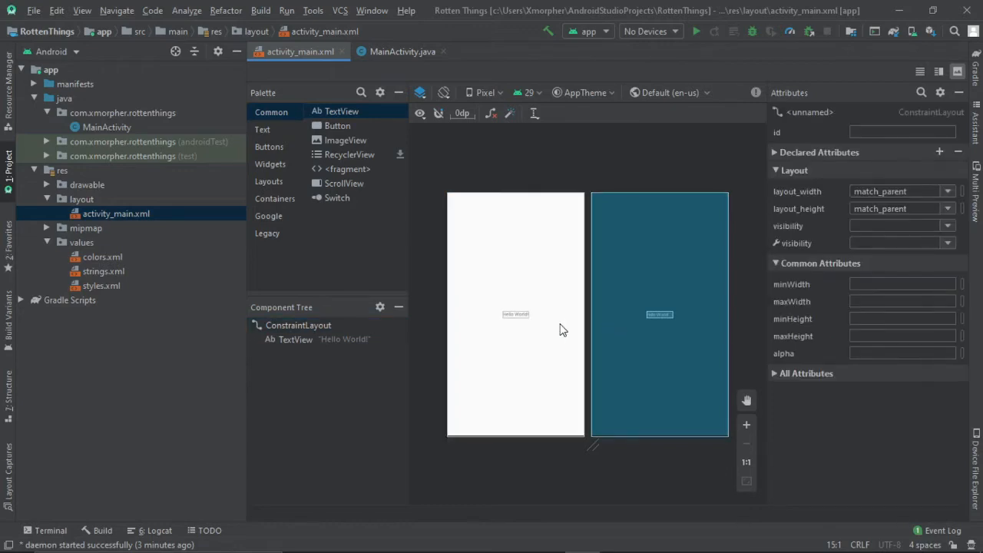
click(379, 307)
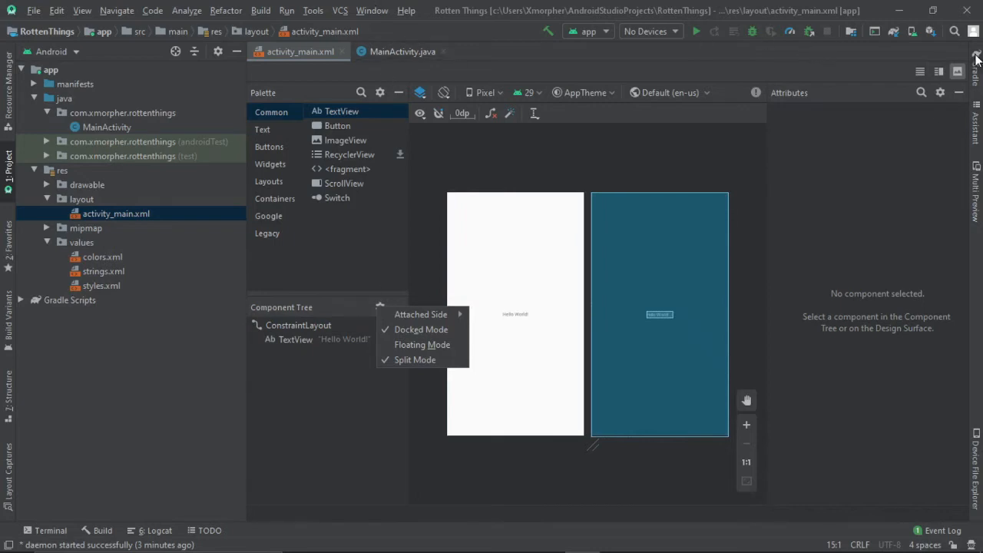
click(958, 92)
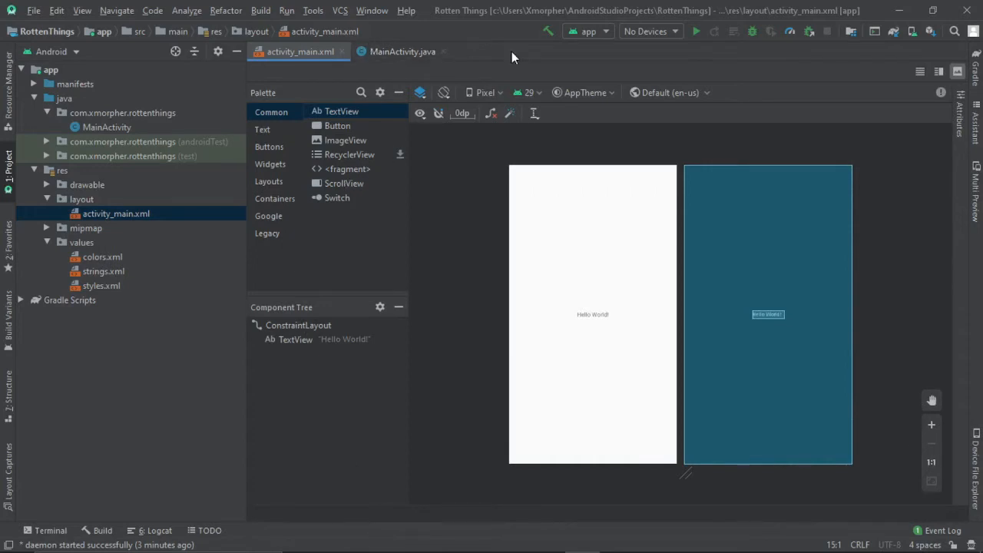
Preview the layout with the AppCompat.Light.NoActionBar, AppCompat.NoActionBar and Material.Light.NoActionBar themes, and restore AppTheme
click(605, 90)
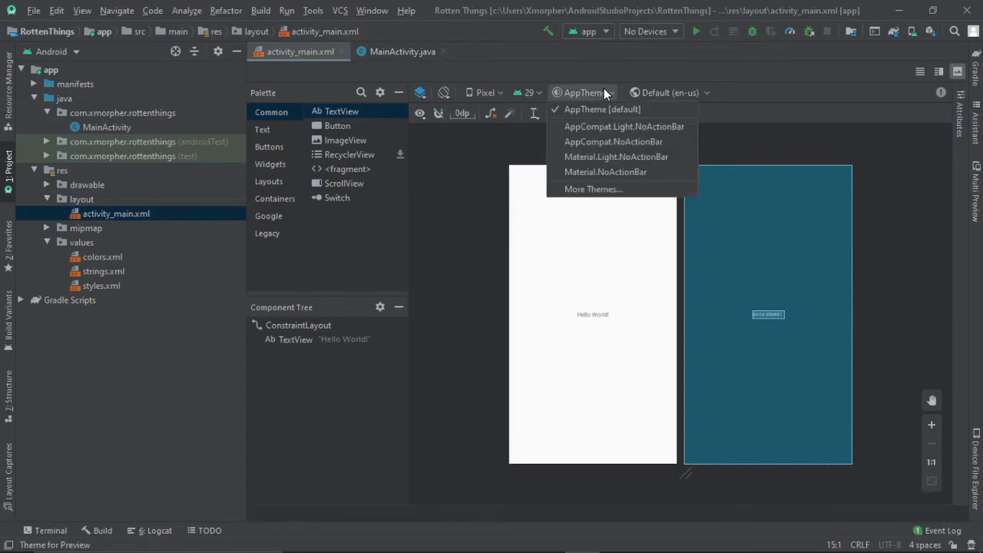
click(608, 127)
click(598, 94)
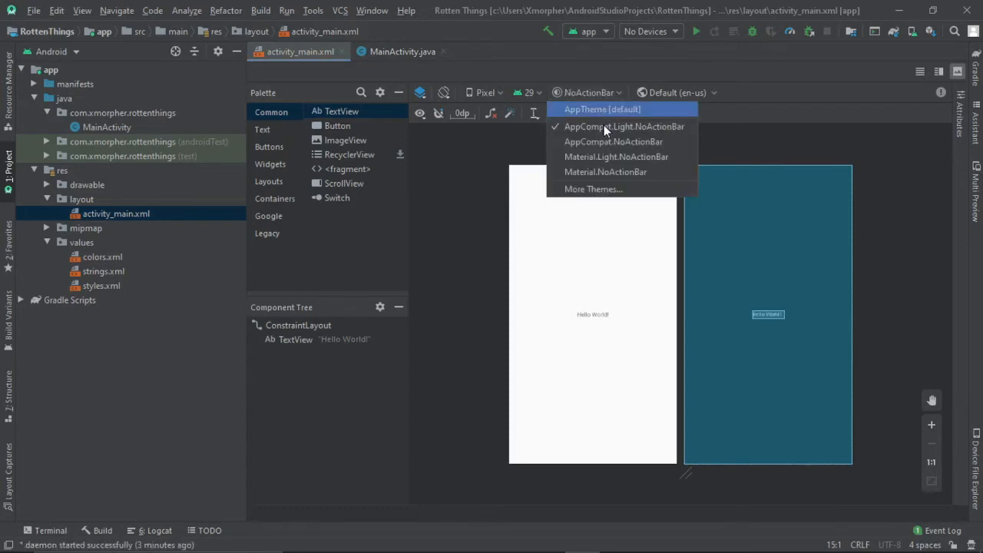
click(605, 143)
click(596, 96)
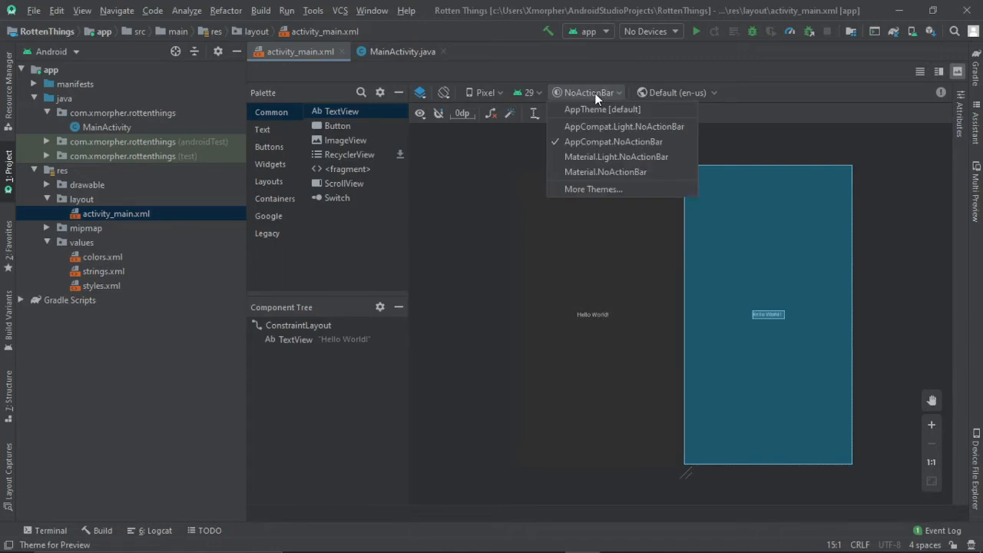
click(600, 155)
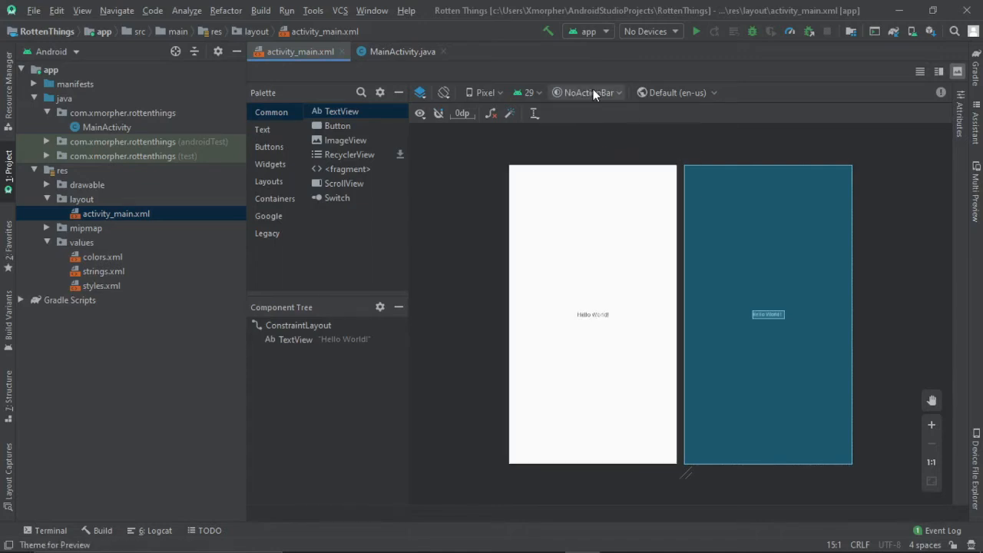
click(593, 91)
key(Escape)
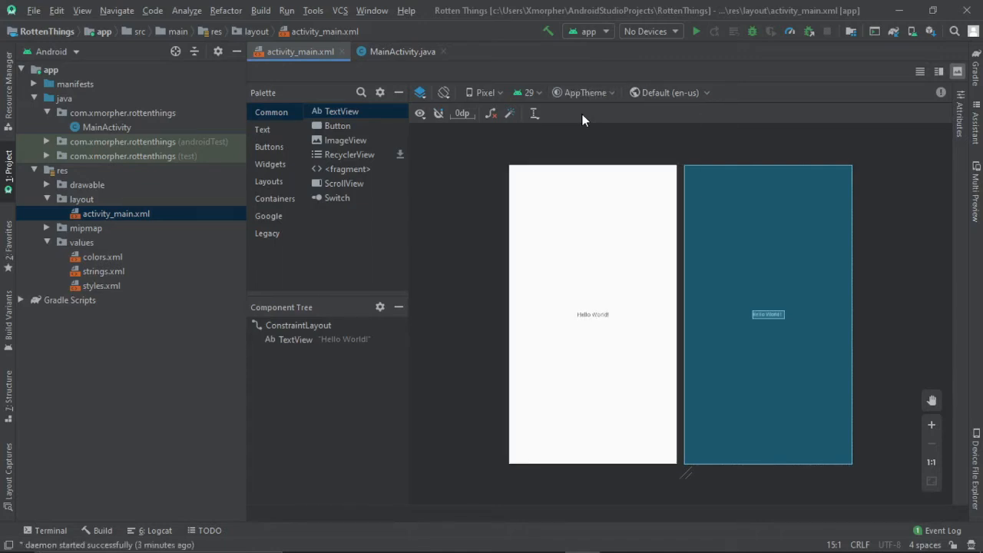
Select the "Hello World!" TextView in the layout's component tree
click(322, 346)
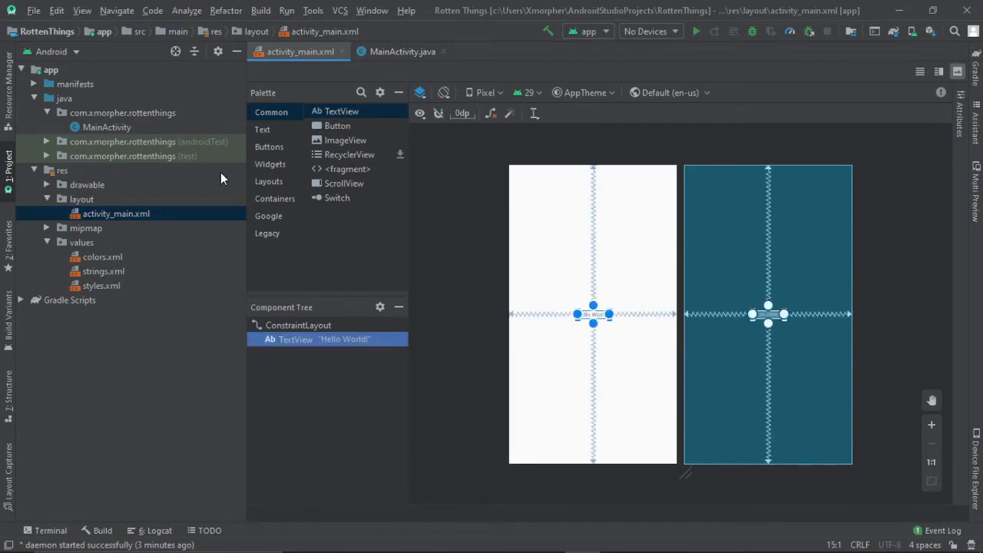
click(380, 92)
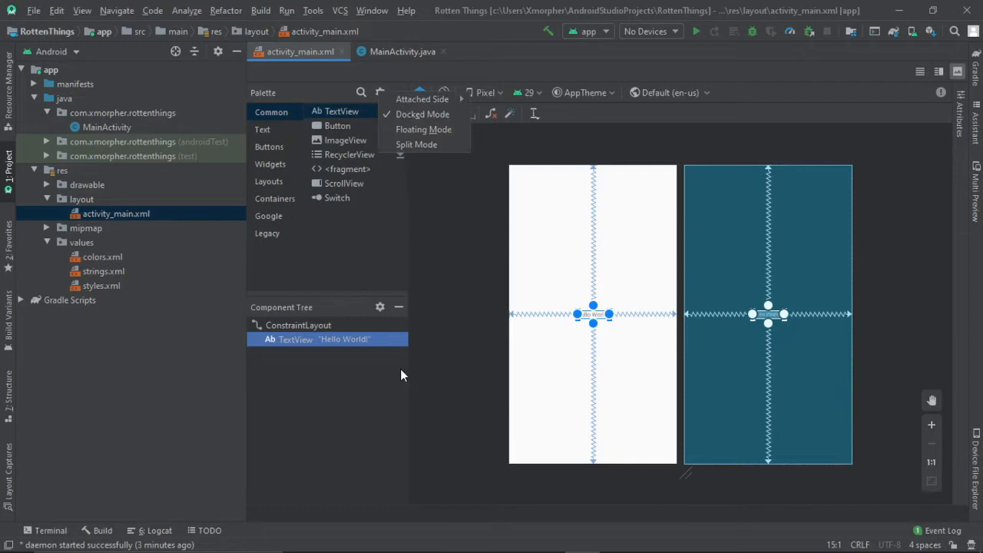
click(189, 365)
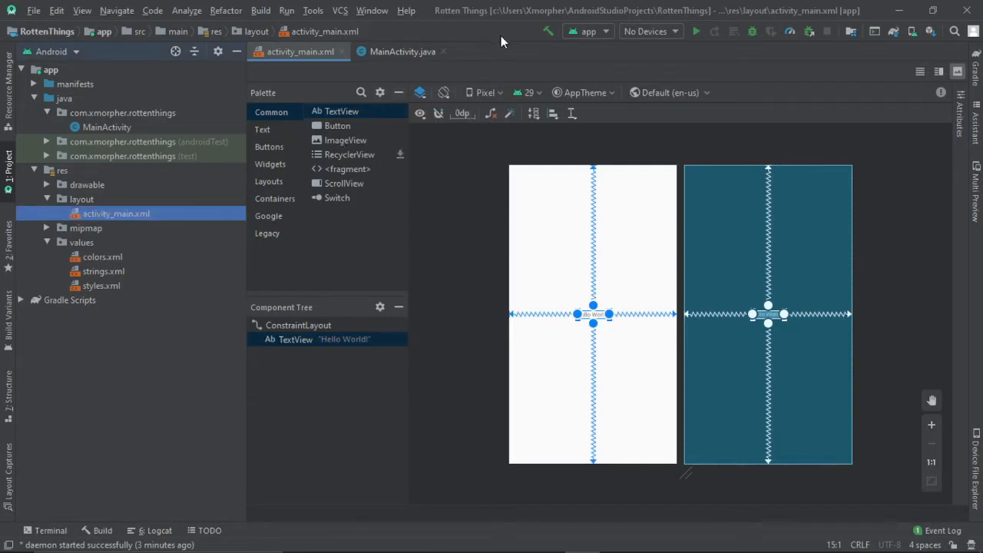
Try to run the app configuration without choosing a target device
click(285, 12)
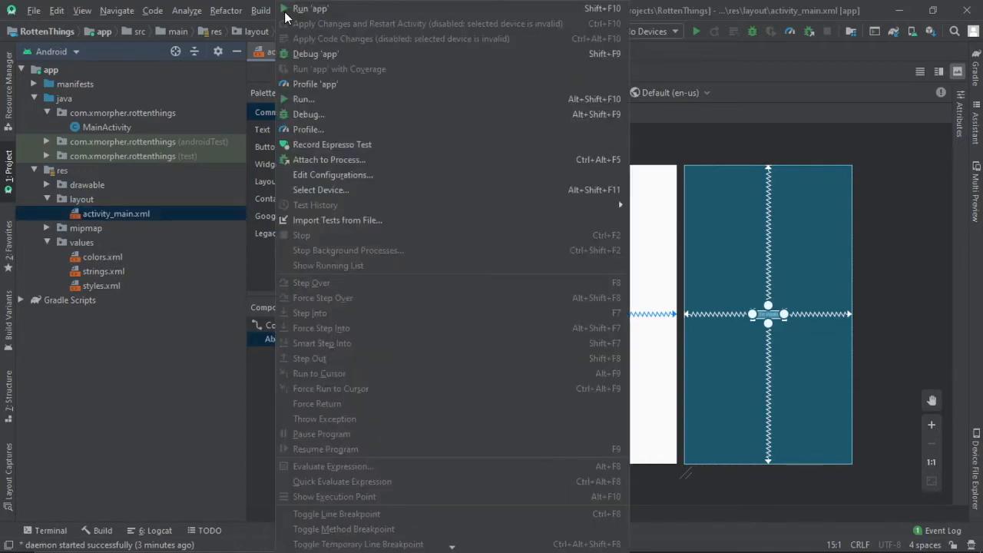
key(Escape)
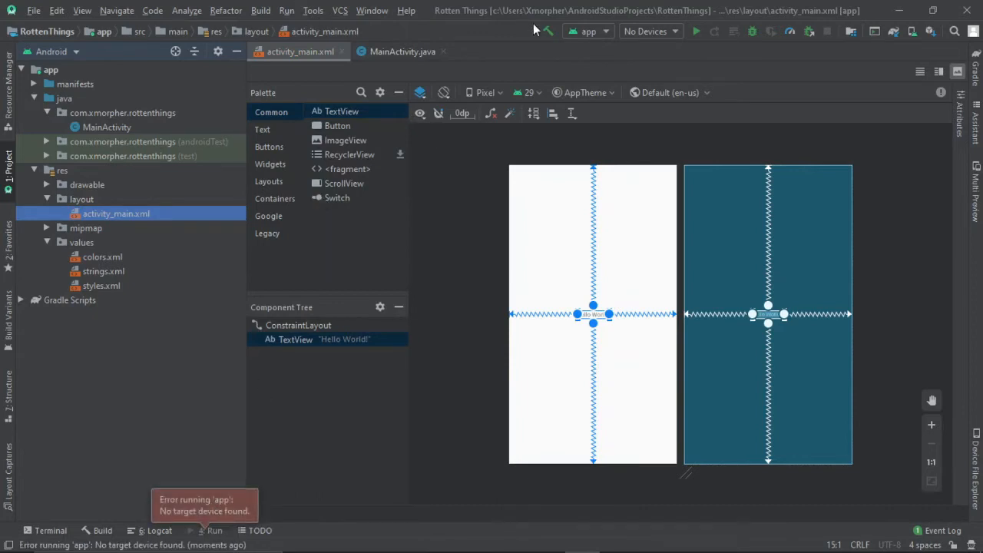
click(695, 32)
click(591, 31)
Open the AVD Manager from the target device choices and start creating a virtual device
click(635, 26)
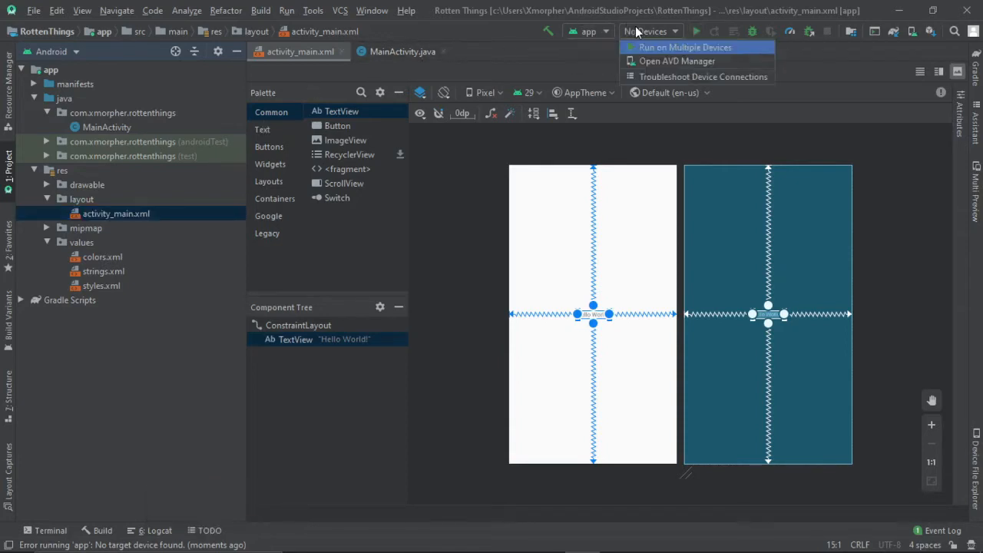
click(635, 26)
click(635, 27)
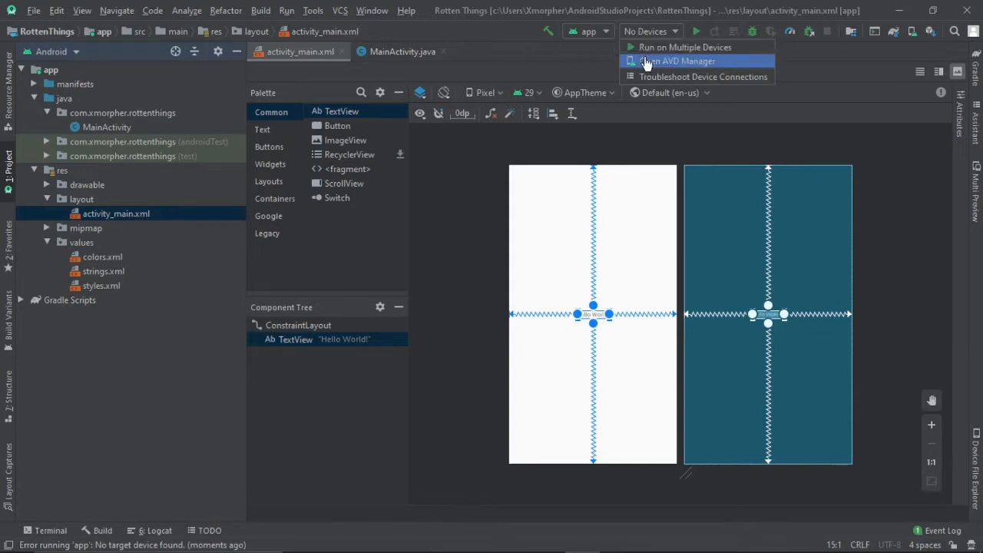
click(646, 62)
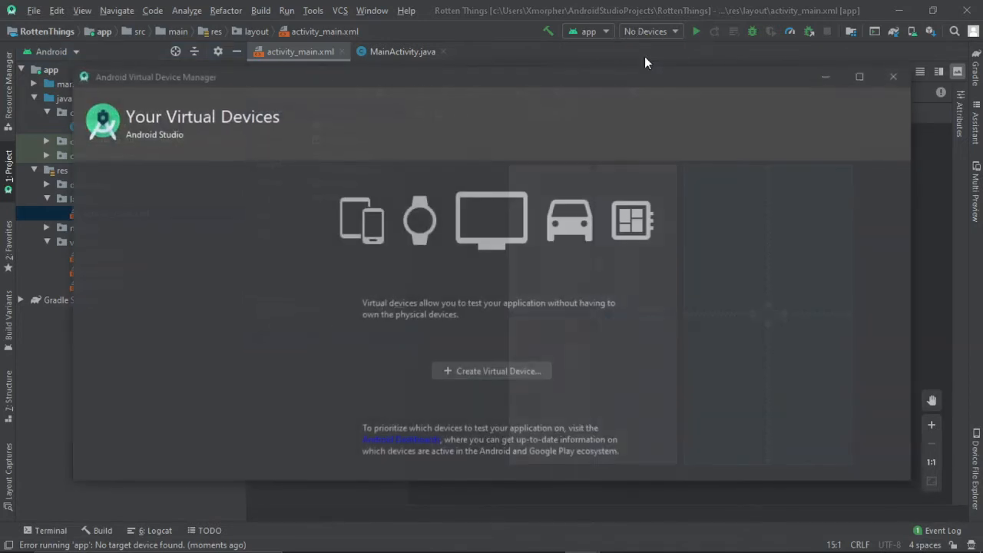
click(474, 370)
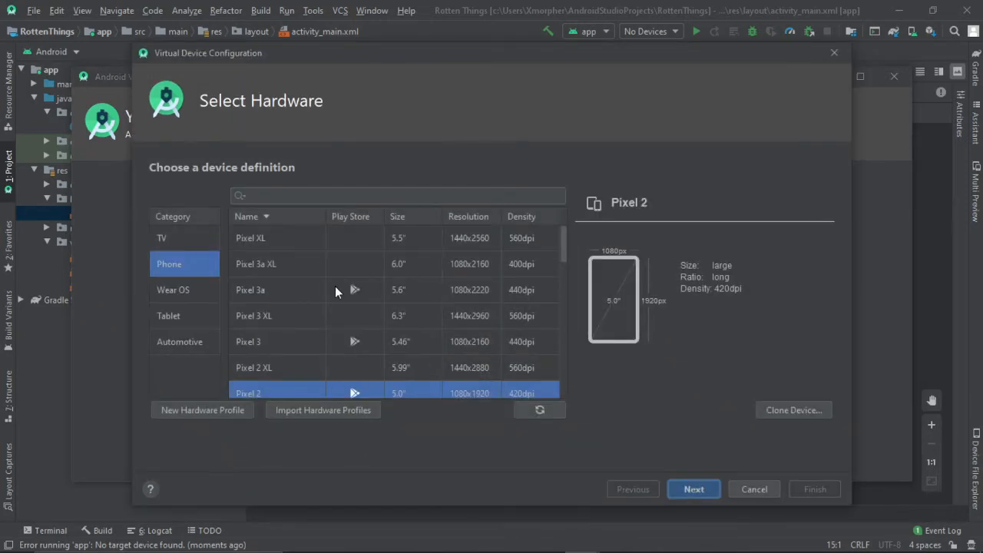
Look through the phone definitions and the new hardware profile settings, and accept Pixel 2 as the virtual device's hardware
scroll(335, 289, down, 3)
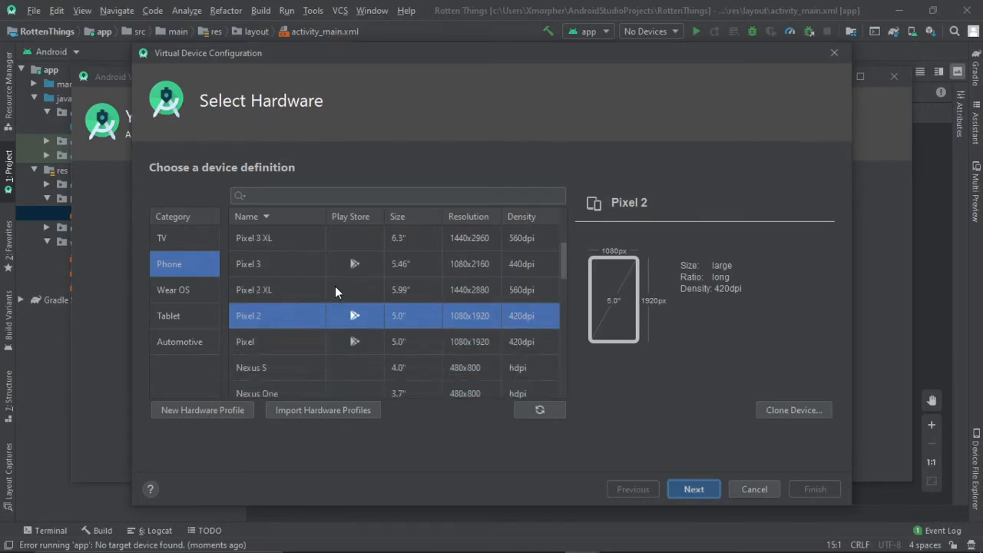
scroll(335, 290, down, 2)
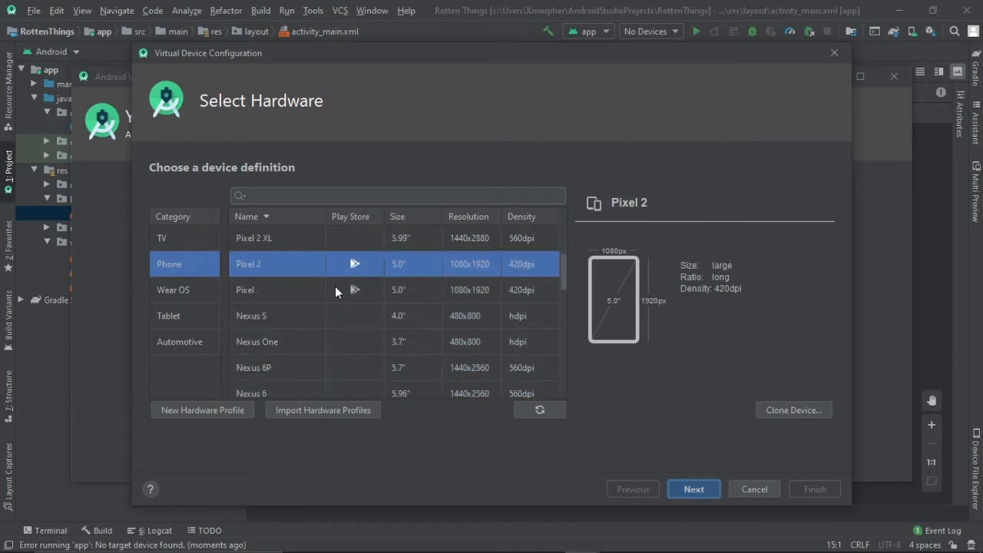
scroll(335, 290, up, 5)
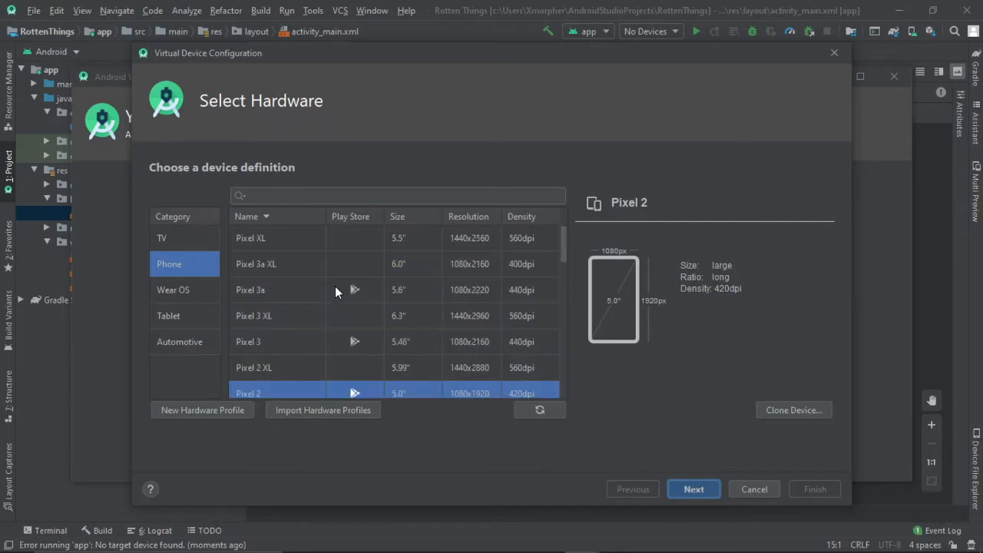
scroll(335, 290, down, 6)
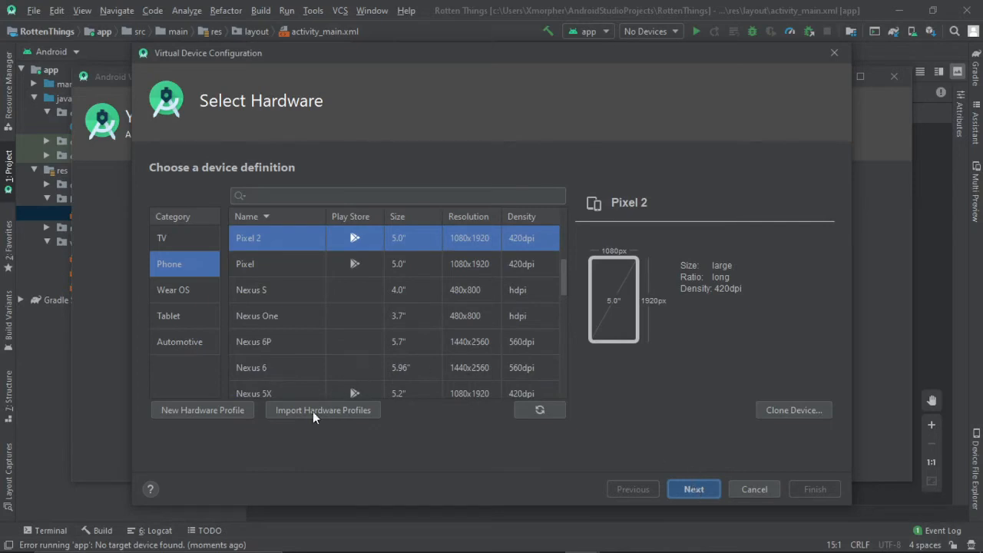
click(212, 412)
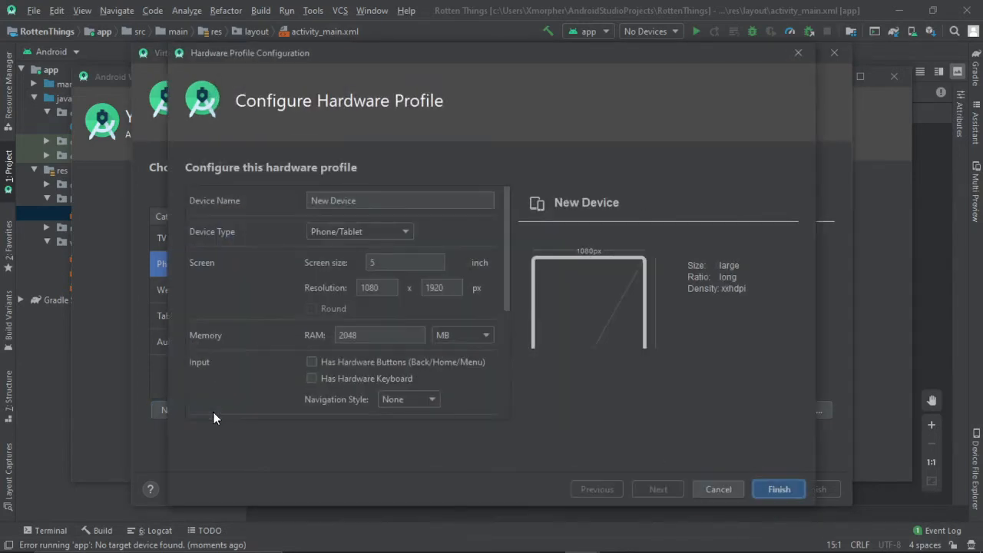
scroll(320, 293, down, 2)
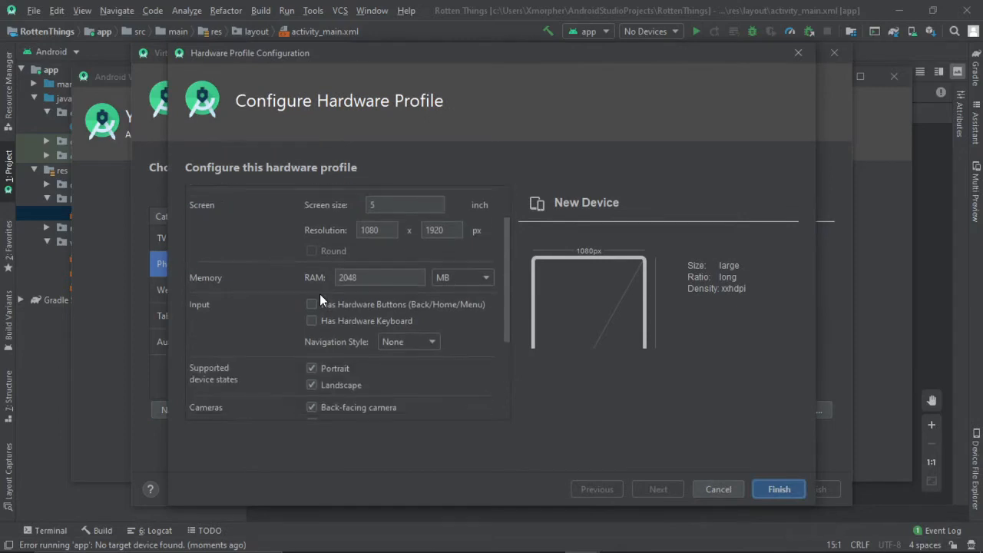
scroll(320, 293, down, 4)
scroll(320, 293, up, 6)
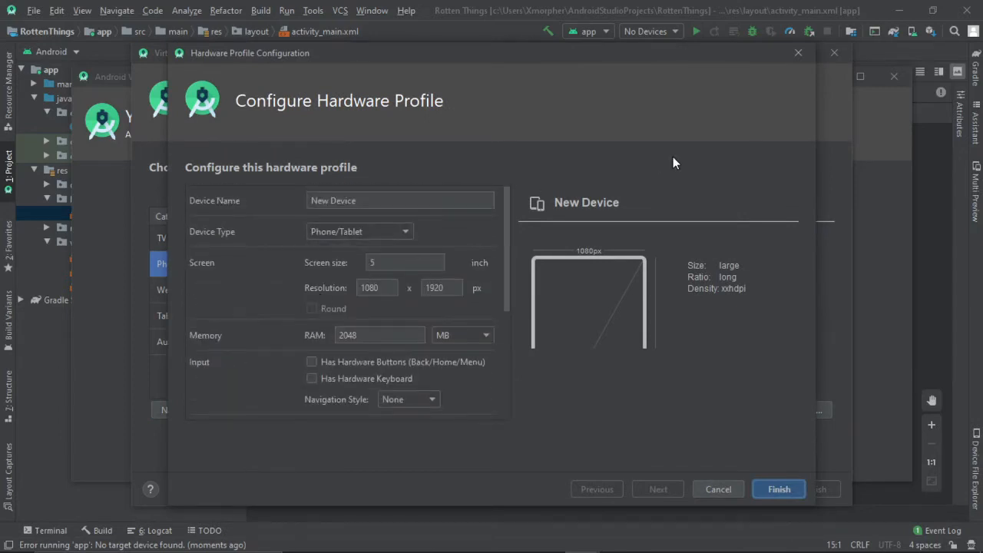
click(798, 52)
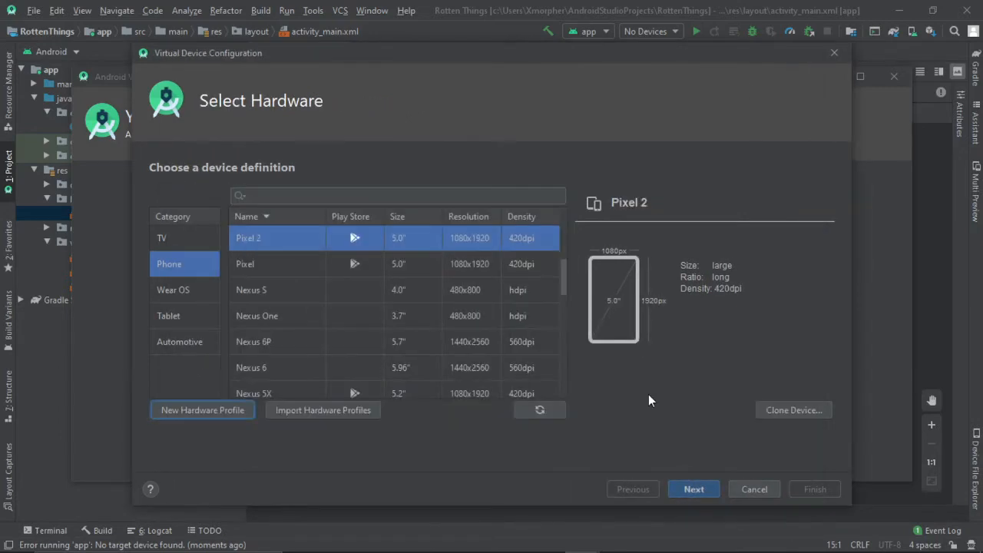
click(691, 491)
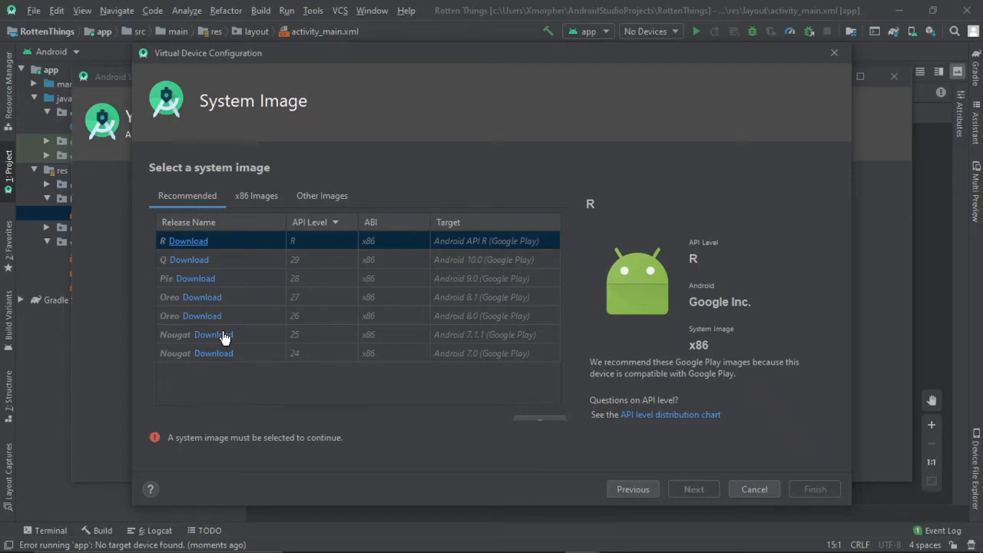
click(201, 280)
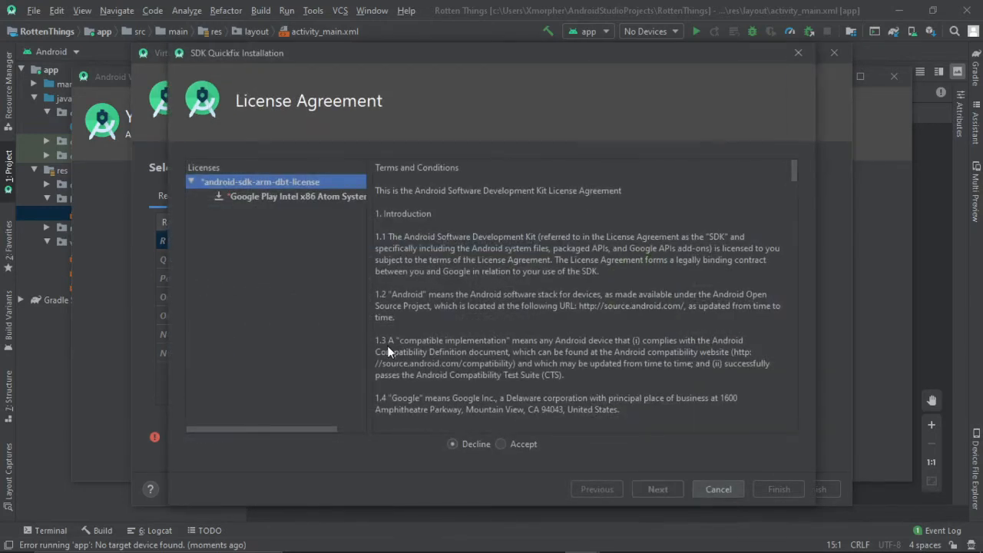
click(501, 445)
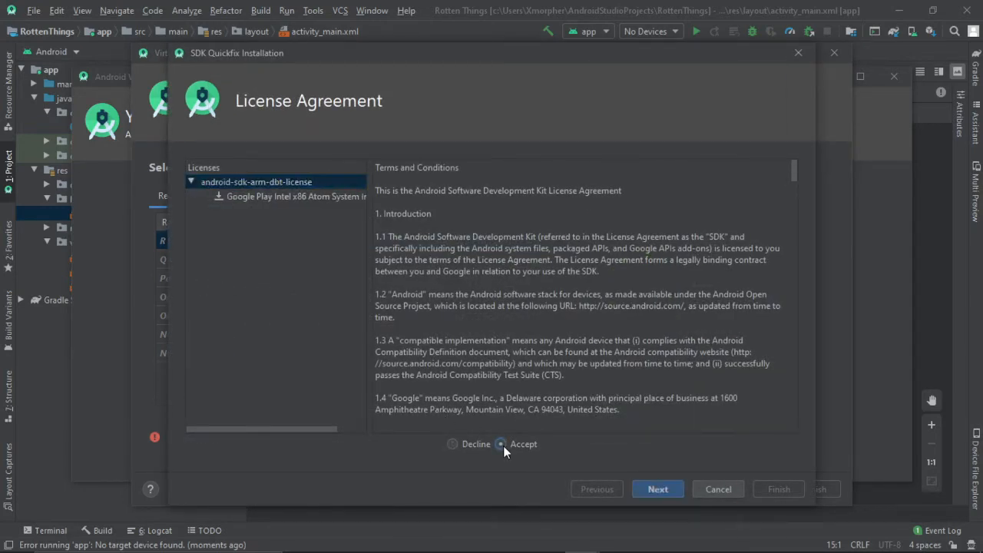
click(716, 486)
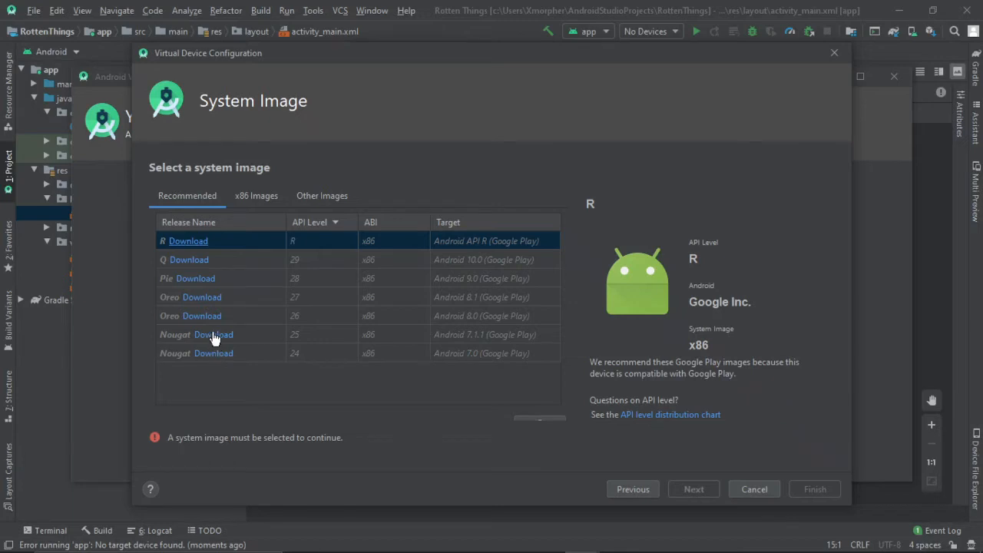
Accept the android-sdk-license and start downloading the Nougat system image with API level 25 (Android 7.1.1, Google Play)
click(214, 335)
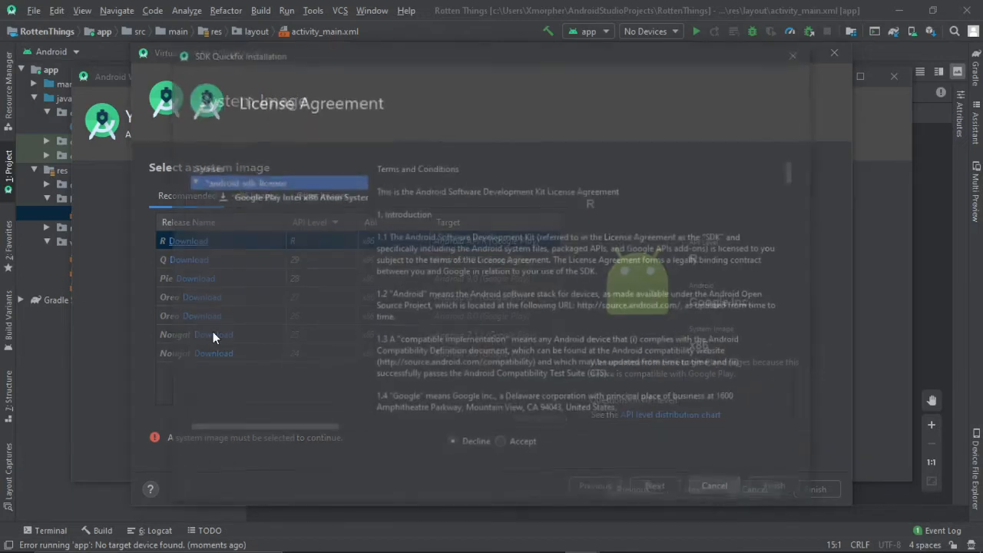
click(501, 444)
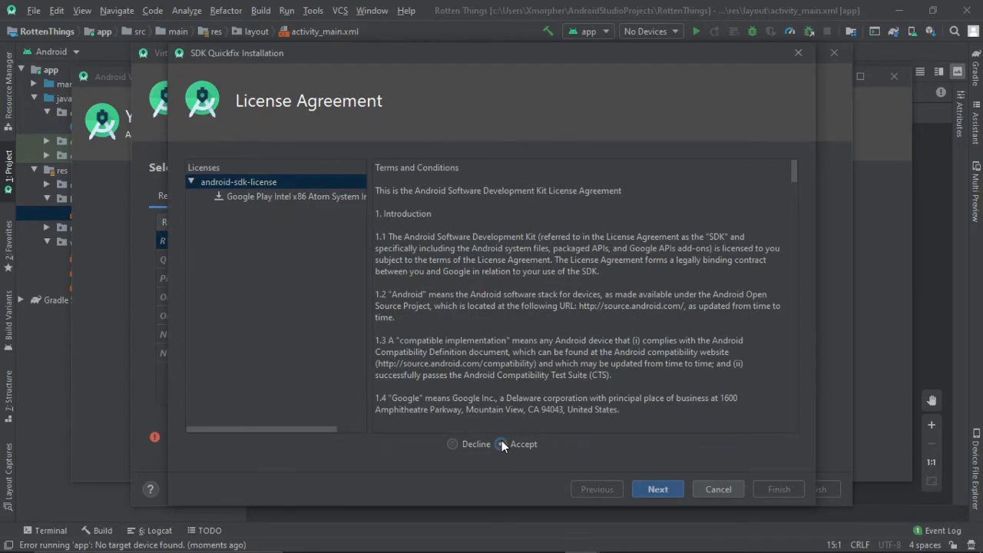
click(658, 489)
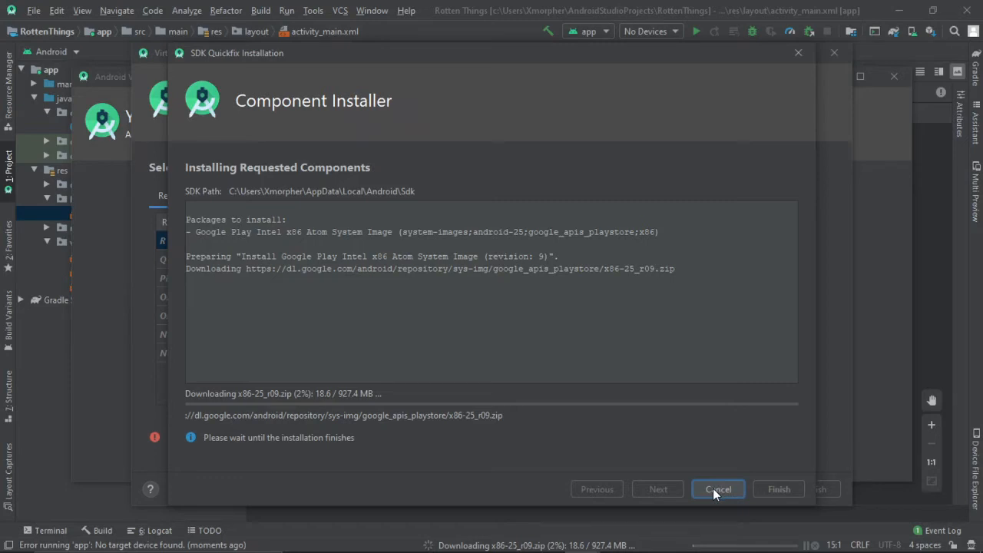
Cancel the Nougat download, accept the android-sdk-arm-dbt-license and start downloading the R system image (Android API R, Google Play, x86)
click(718, 490)
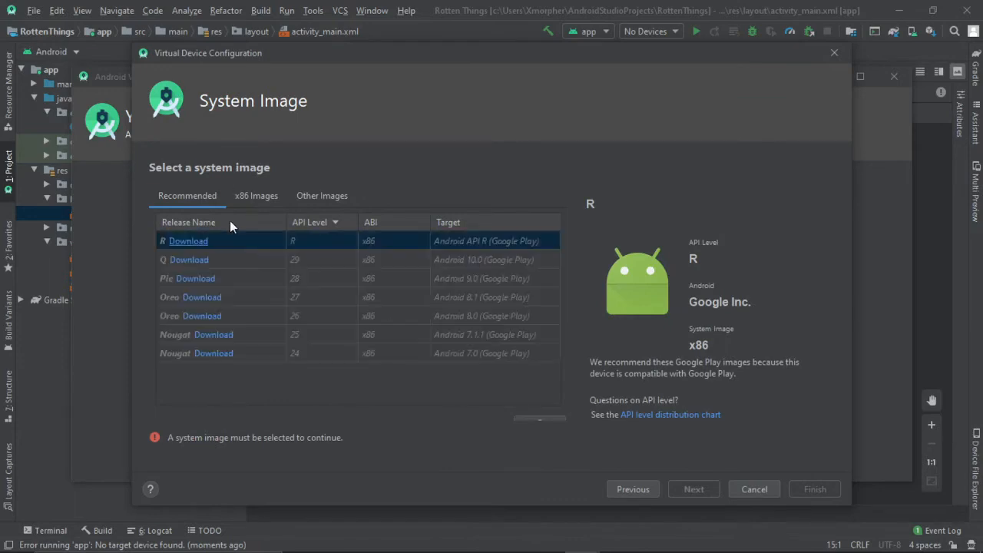
click(190, 241)
click(500, 444)
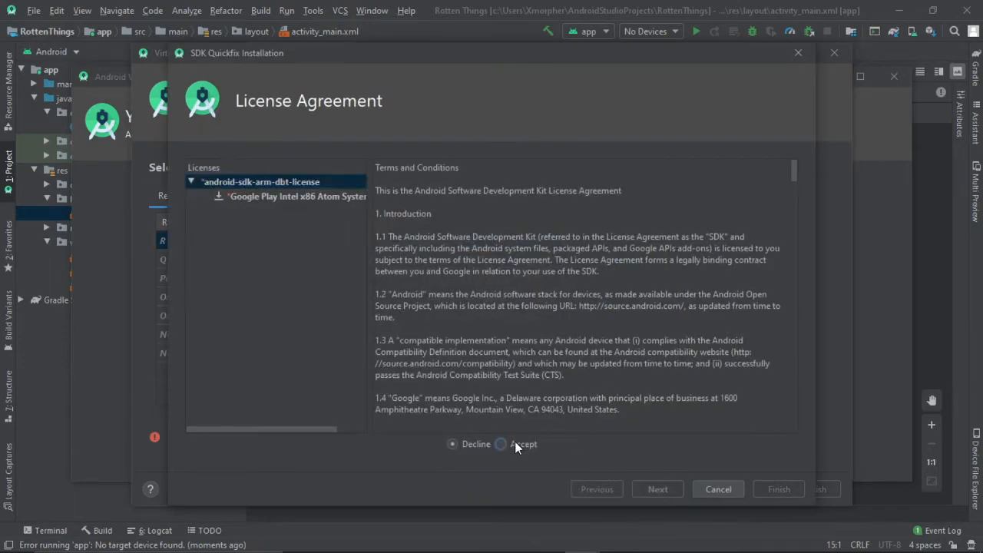
click(662, 490)
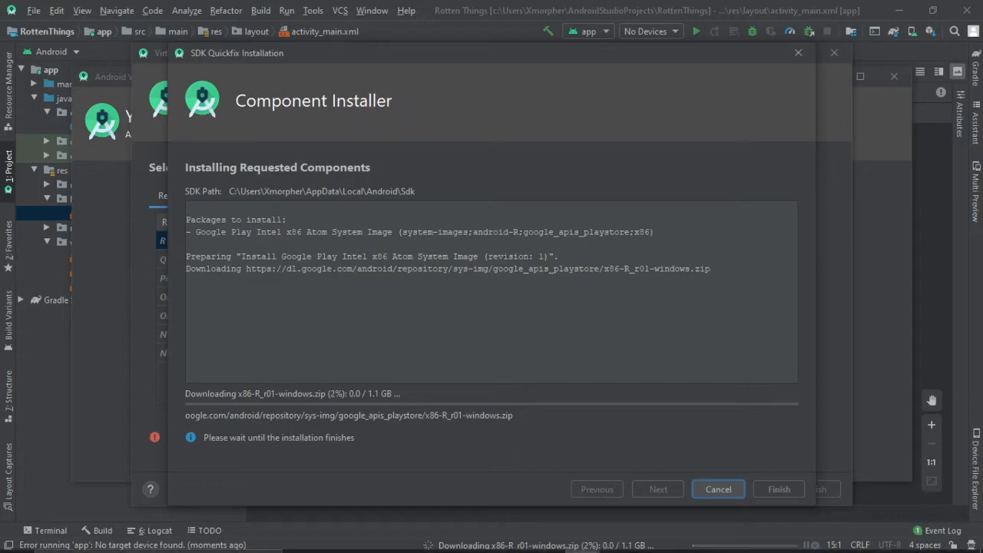
Close the finished component installation and accept R as the virtual device's system image
click(528, 542)
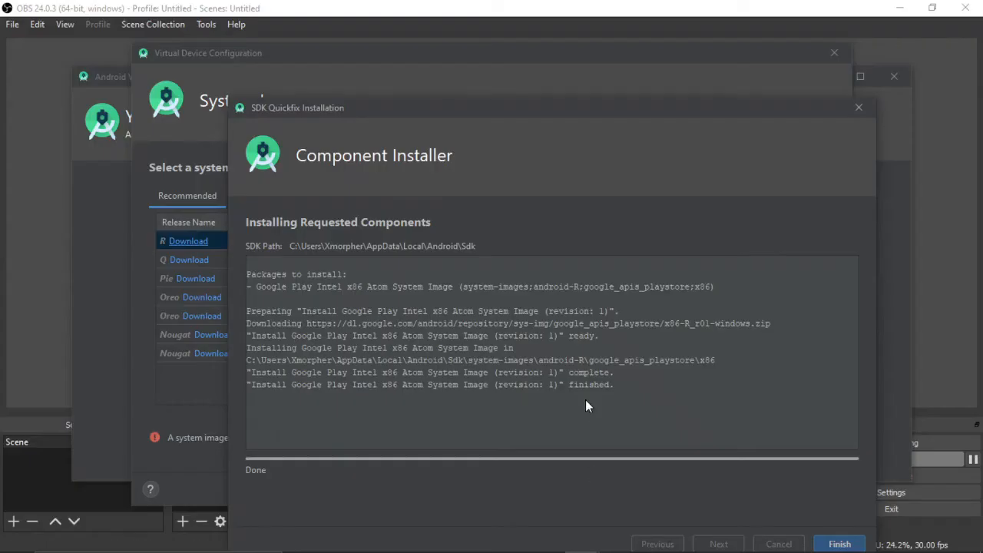
drag(593, 109, 572, 74)
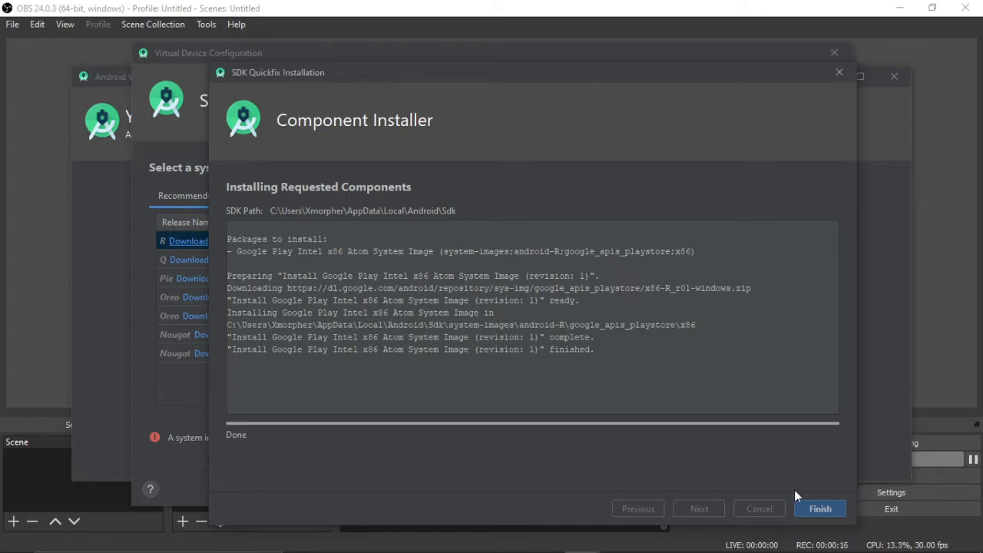
click(813, 514)
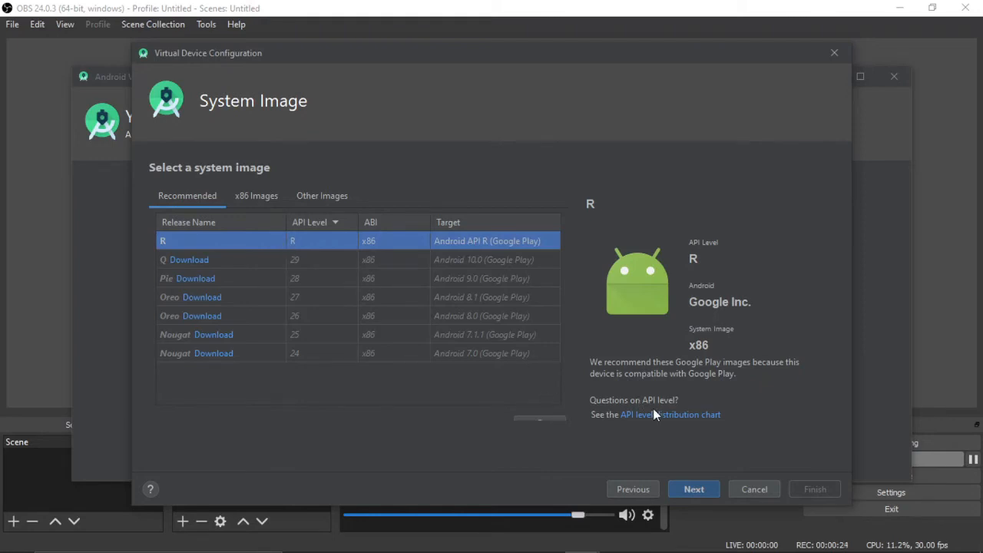
click(687, 490)
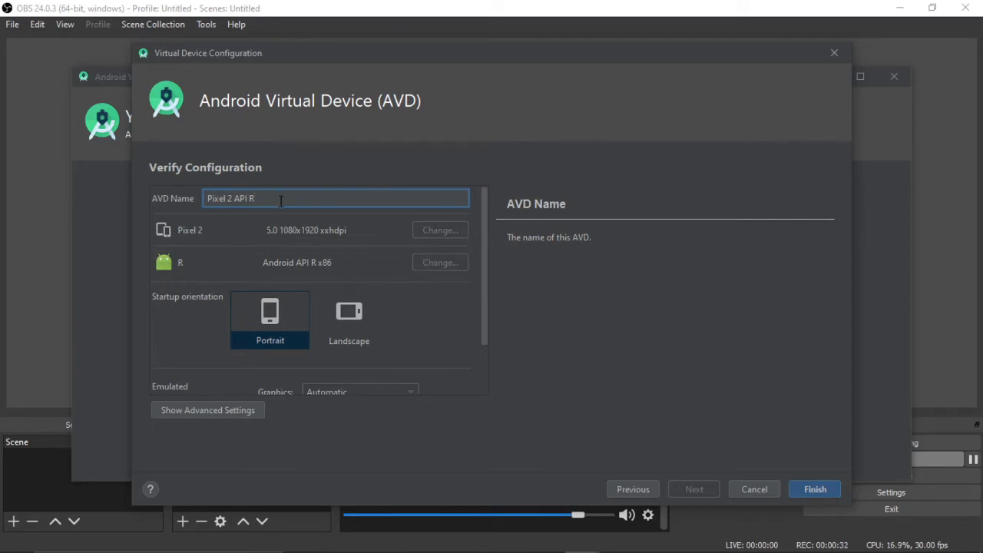
Show the virtual device's advanced settings and look through the startup orientation, camera, network speed and latency options
drag(485, 261, 494, 325)
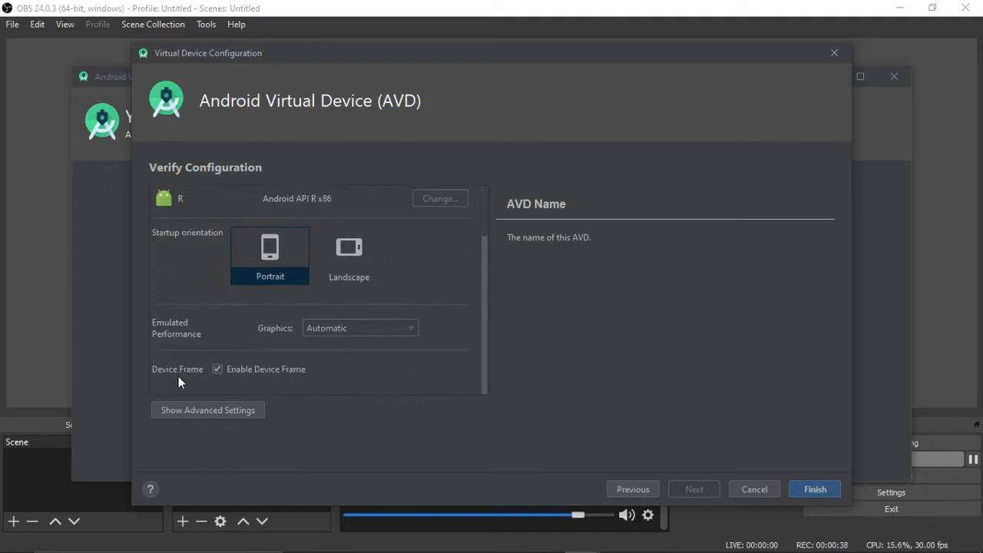
click(220, 407)
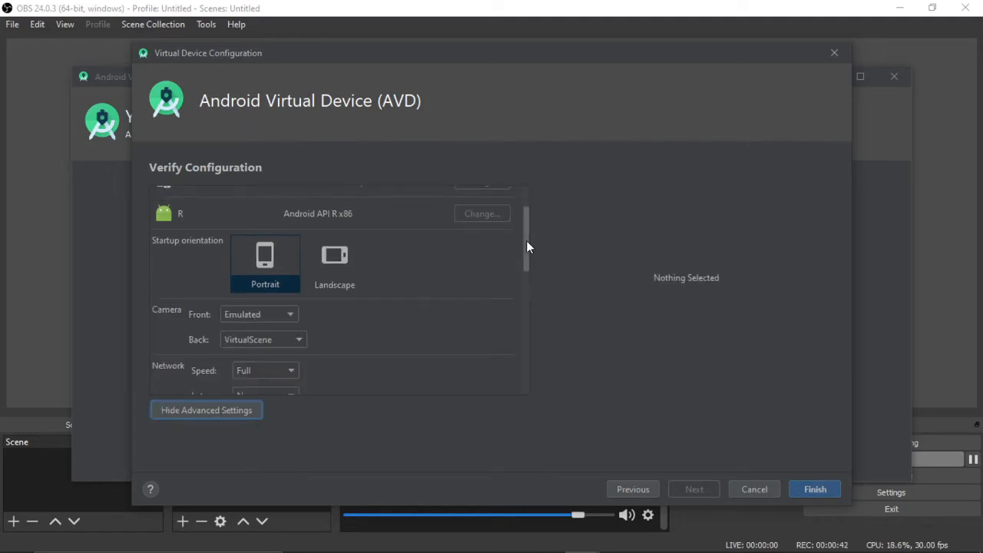
drag(526, 242, 540, 284)
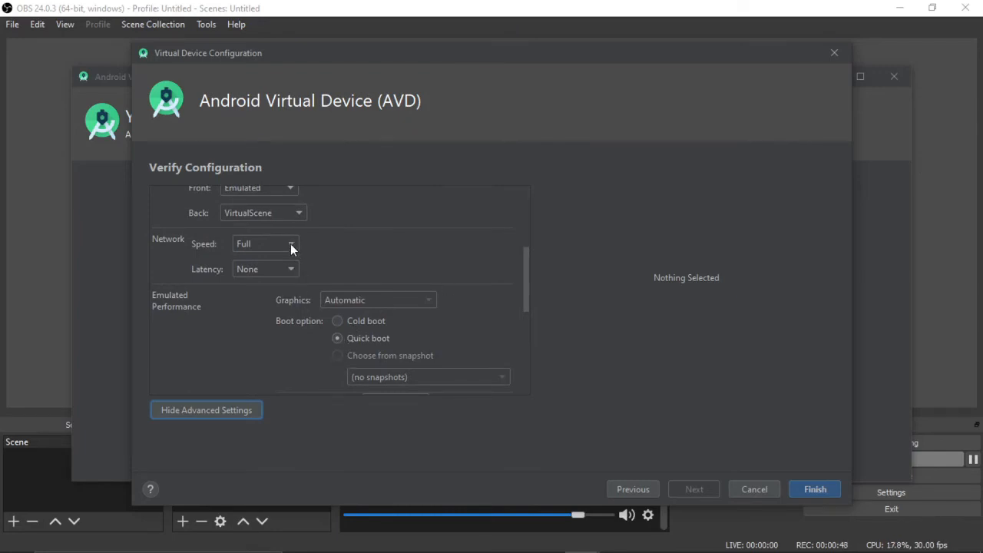
click(291, 271)
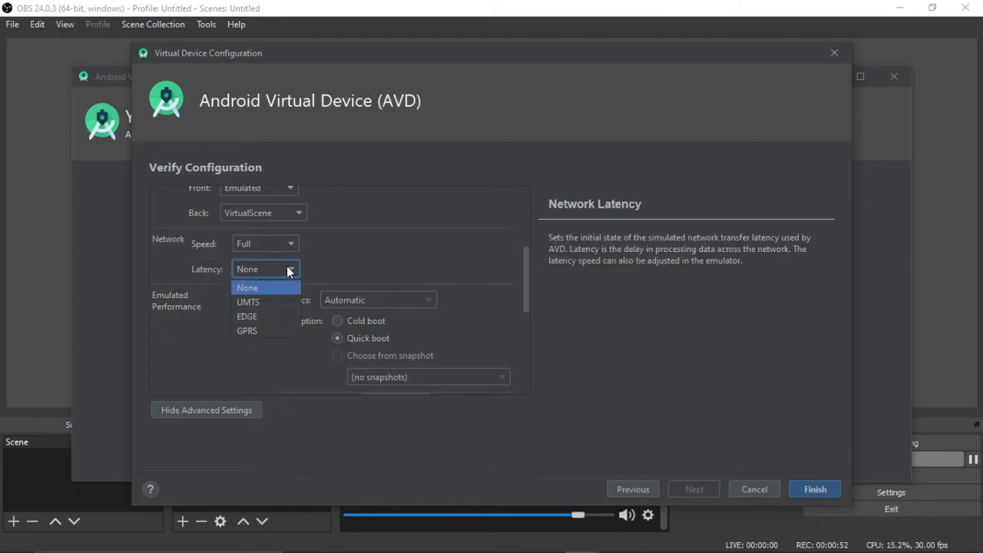
click(290, 271)
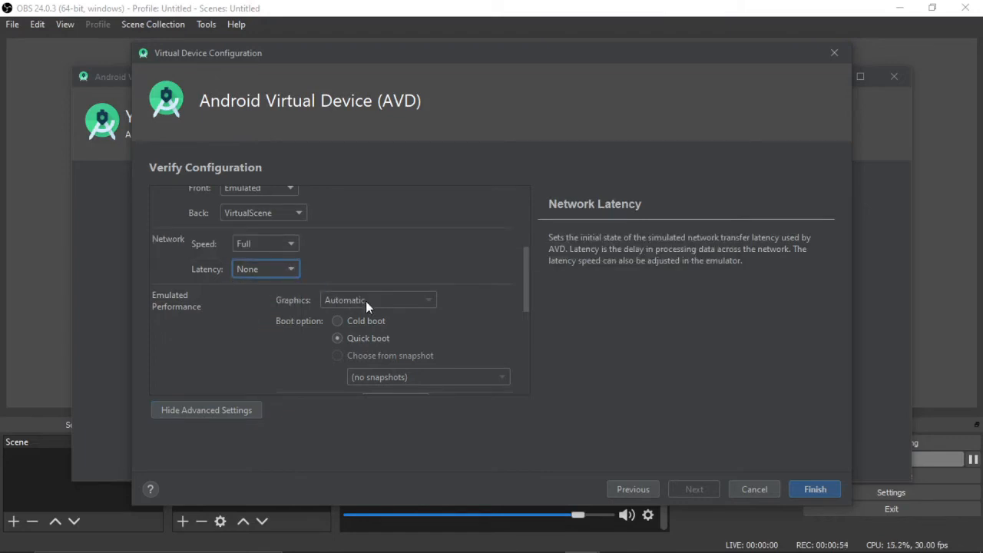
Compare the Cold boot and Quick boot options under emulated performance, leaving Quick boot selected
drag(524, 286, 531, 328)
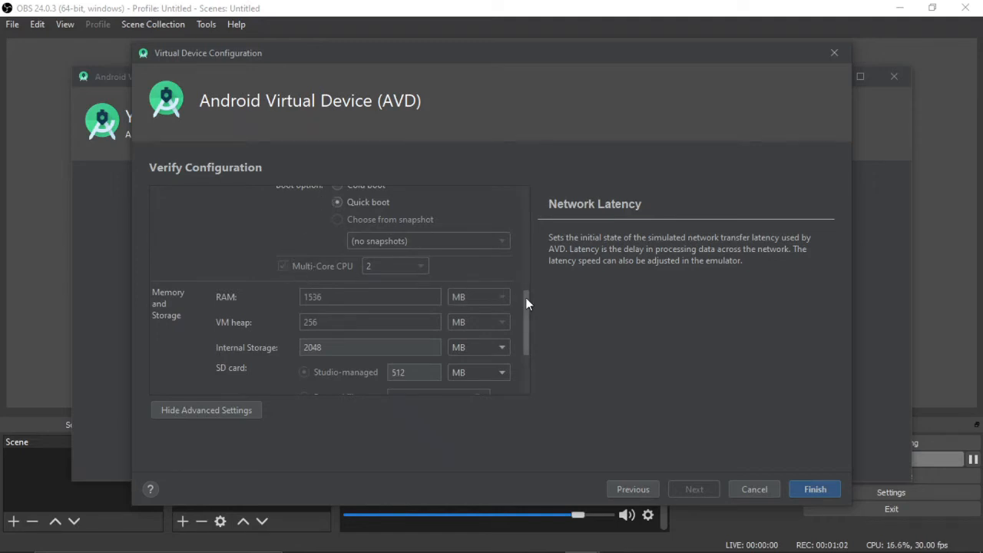
drag(526, 297, 522, 268)
click(337, 272)
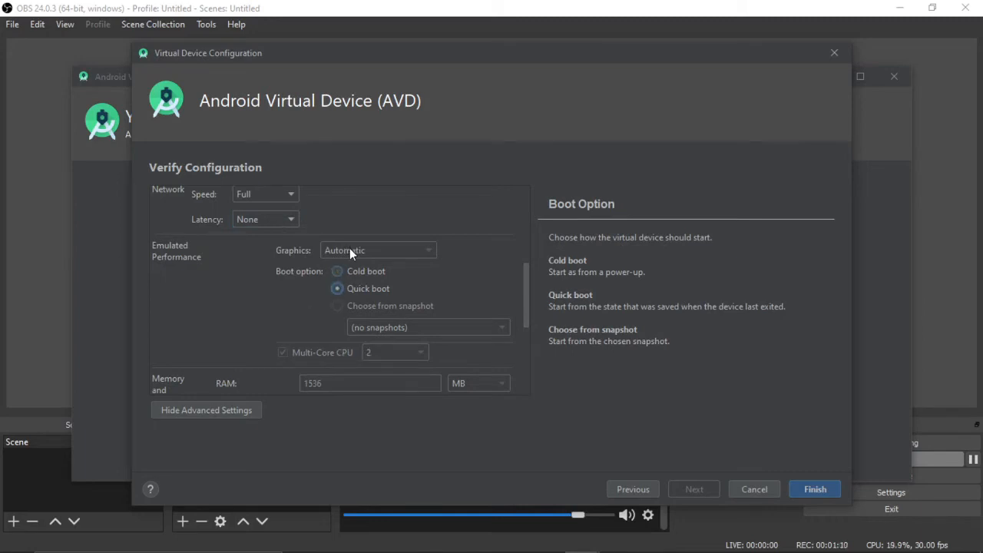
click(343, 270)
click(338, 289)
Review the memory, SD card, device frame and keyboard settings, and finish creating the virtual device named Pixel 2 API R
drag(527, 299, 525, 341)
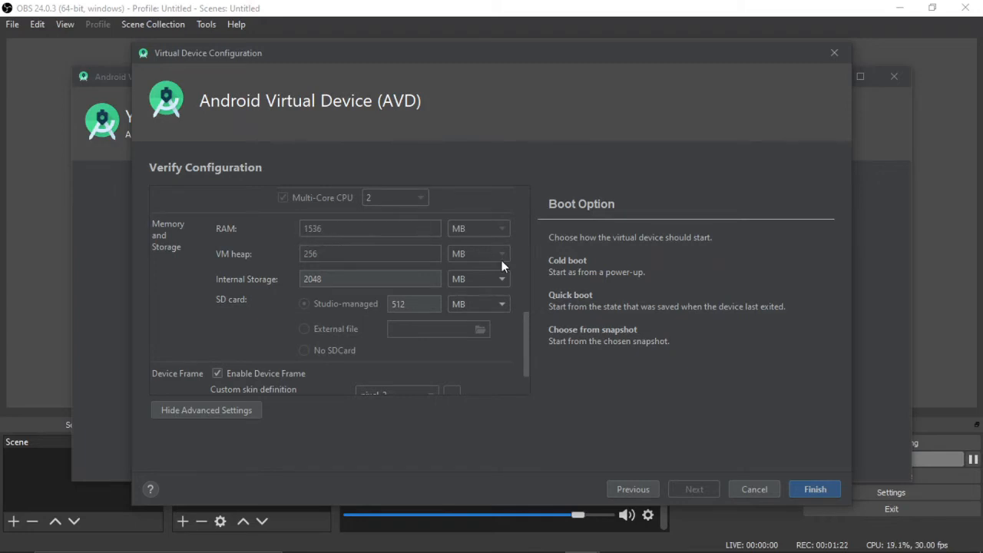
mouse_move(527, 331)
mouse_down()
mouse_move(527, 204)
mouse_move(536, 319)
mouse_move(515, 318)
mouse_up()
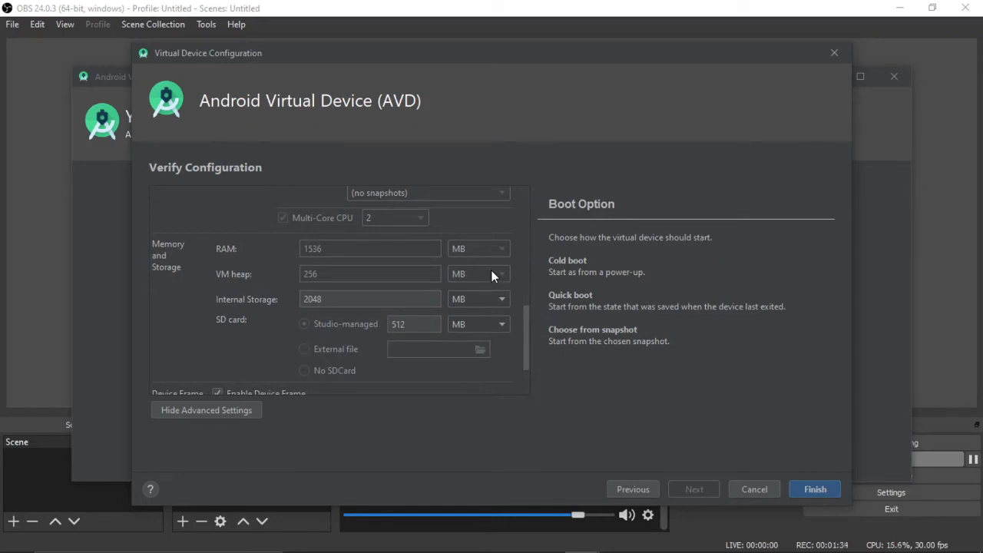
drag(526, 314, 522, 338)
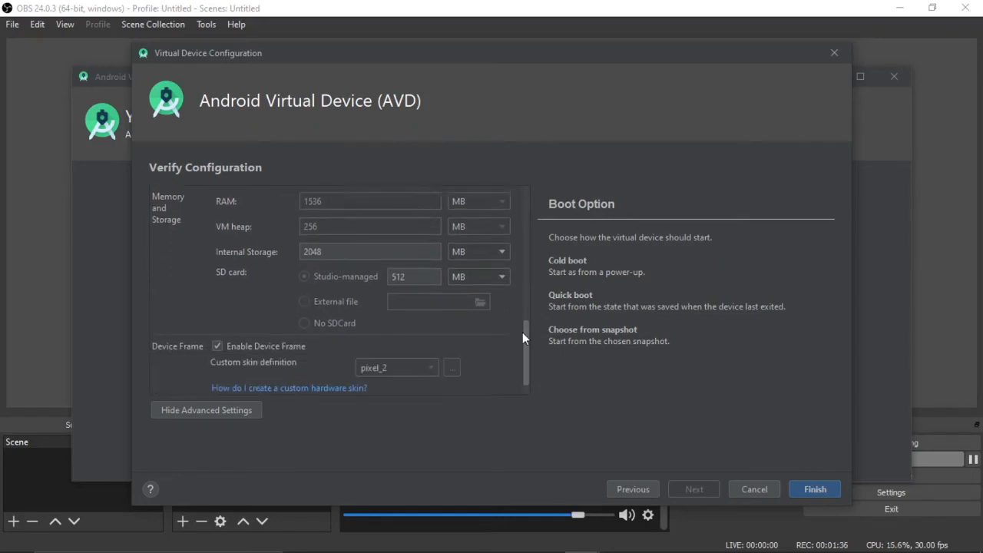
scroll(522, 338, down, 3)
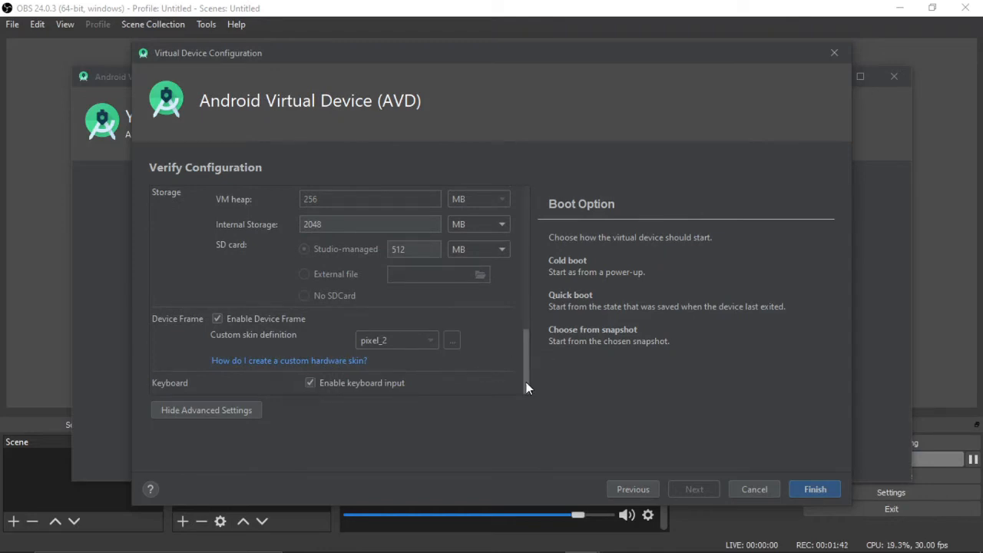
click(813, 489)
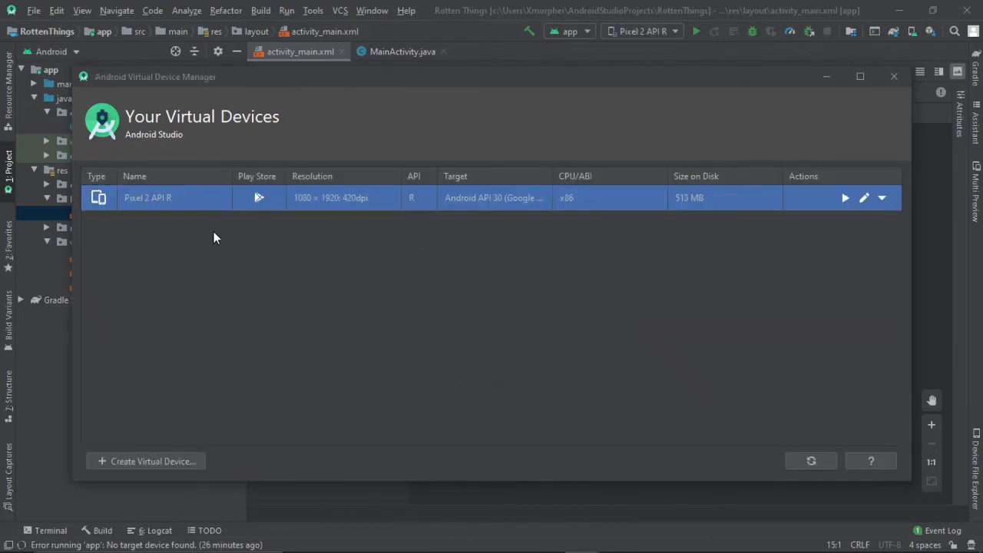
Launch the Pixel 2 API R virtual device, dismiss the AVD Manager message and close the Android Virtual Device Manager
click(844, 198)
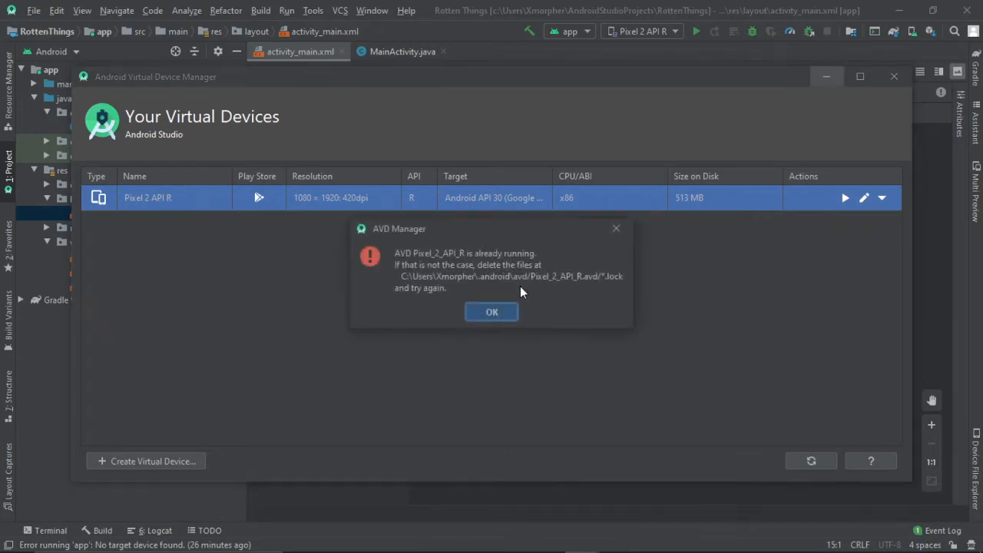
click(491, 313)
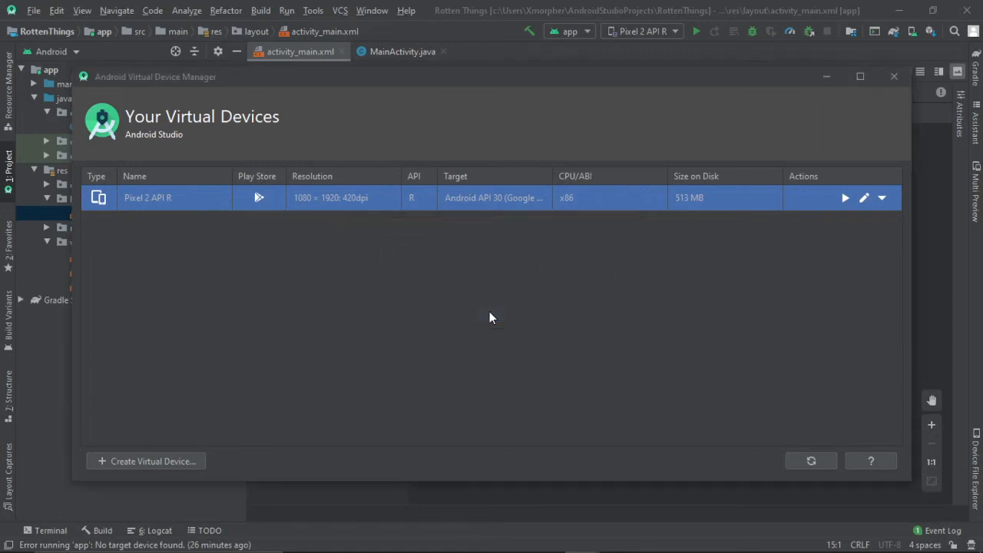
click(821, 74)
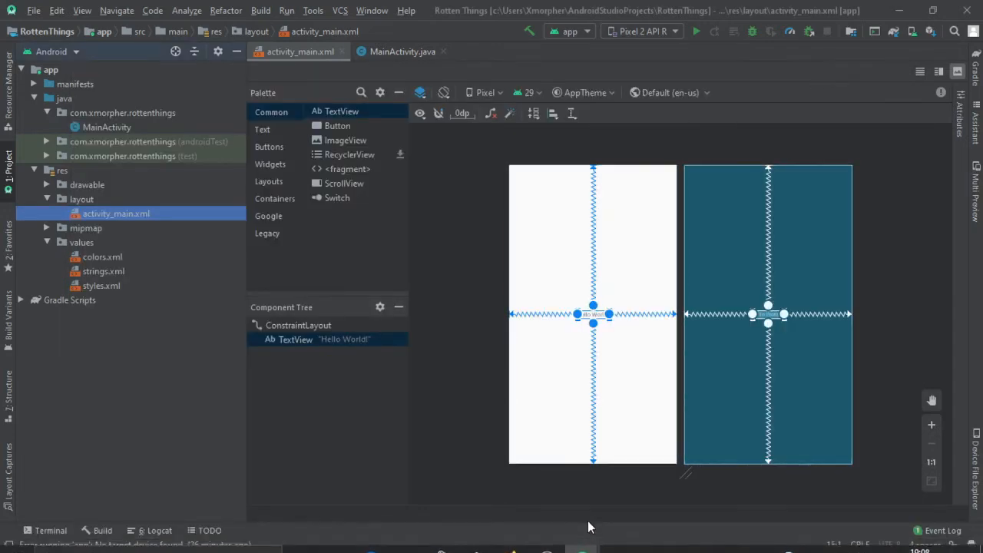
mouse_move(584, 542)
click(619, 480)
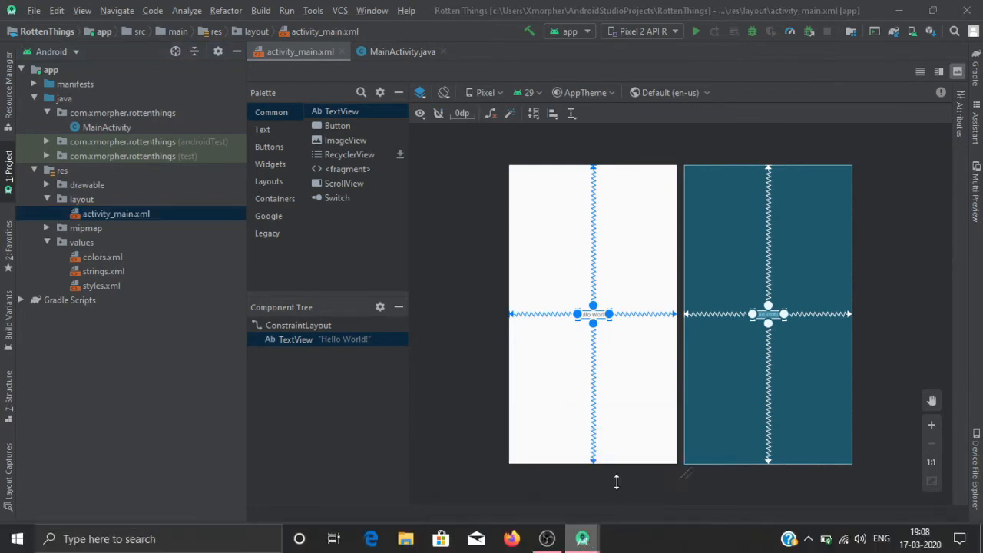
click(895, 76)
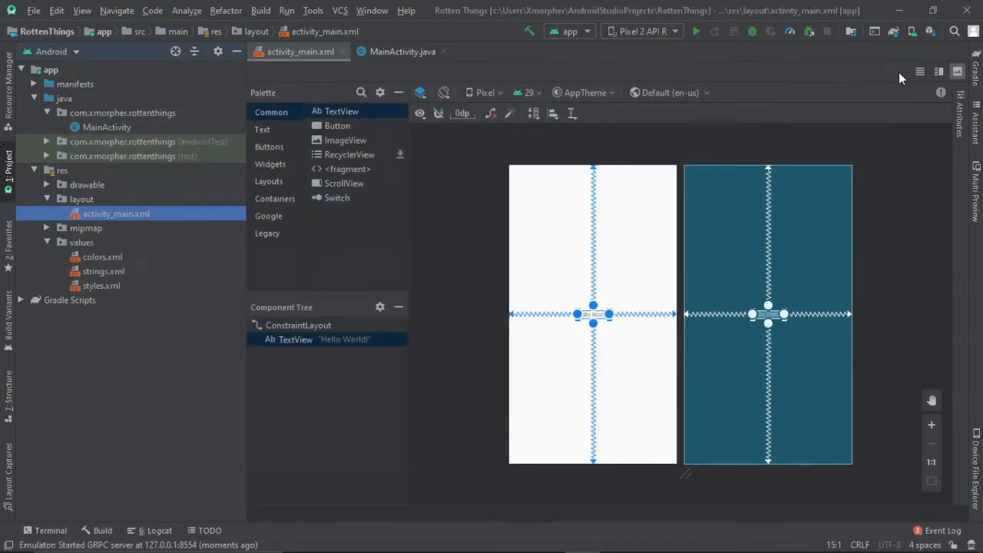
Run the app configuration and choose Pixel 2 API R as the target device
click(697, 31)
click(505, 309)
click(652, 31)
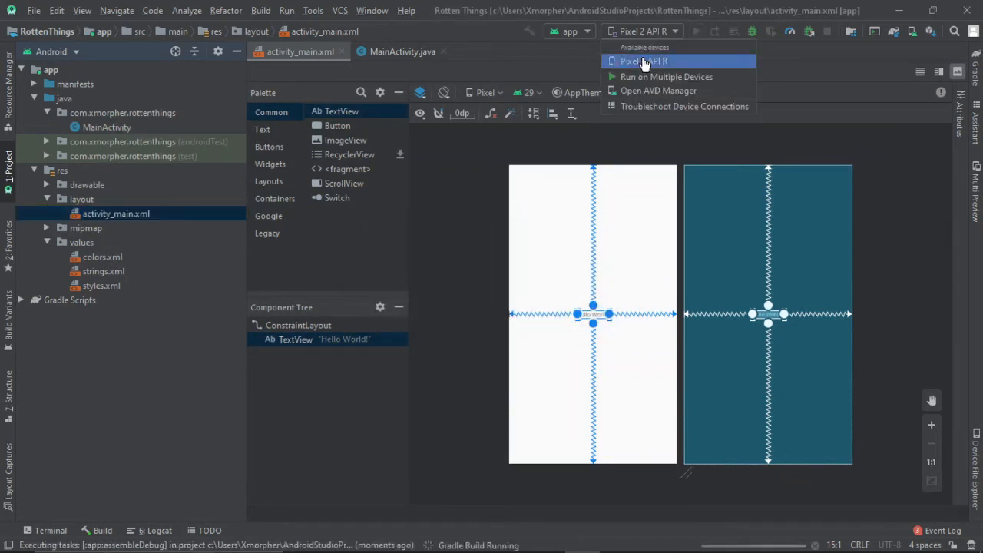
click(644, 62)
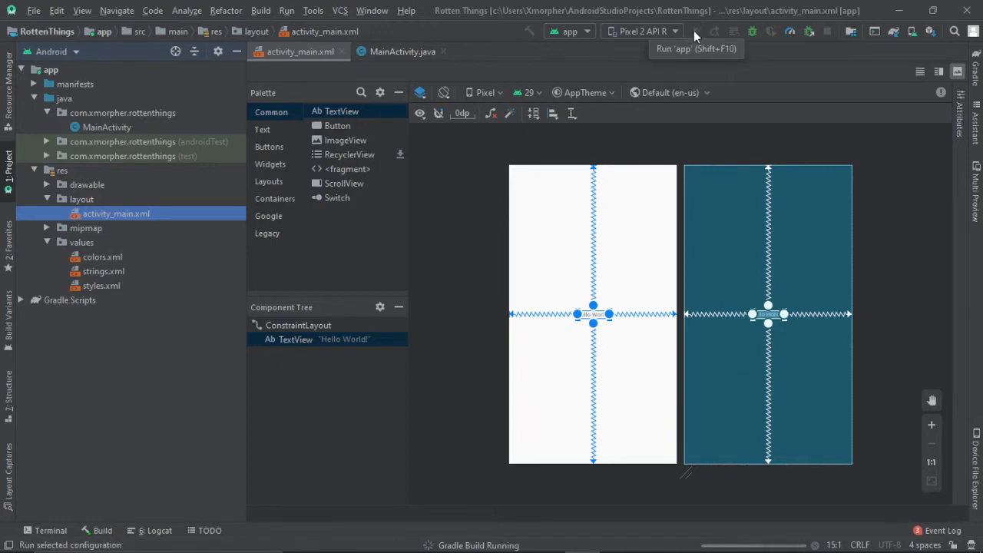
click(666, 30)
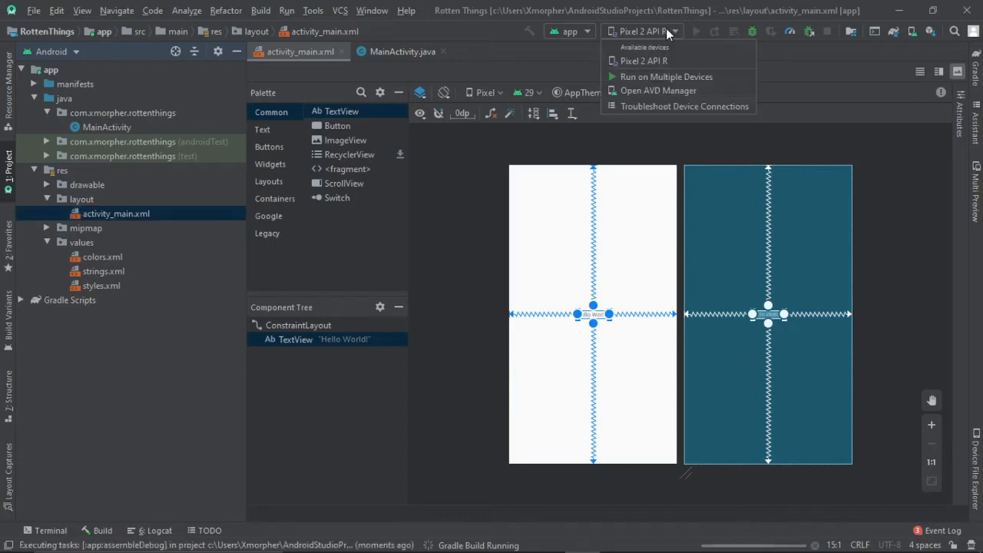
click(650, 65)
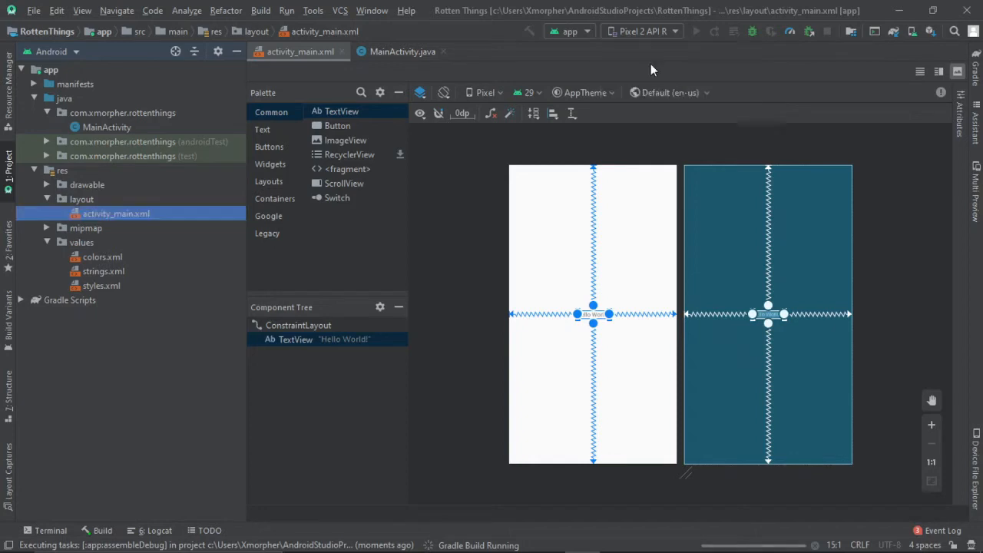
Request another run of the app configuration from the list of run configurations
click(284, 11)
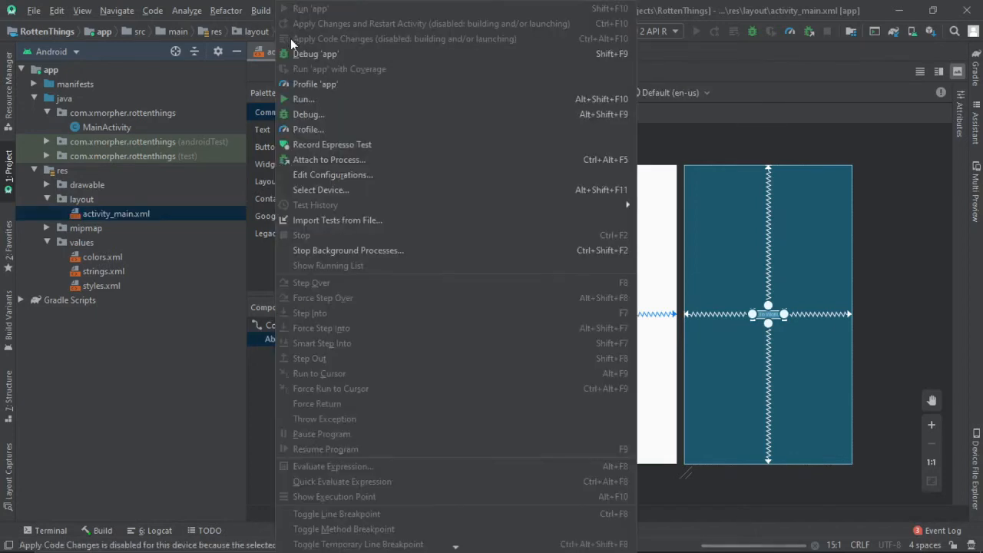
key(Escape)
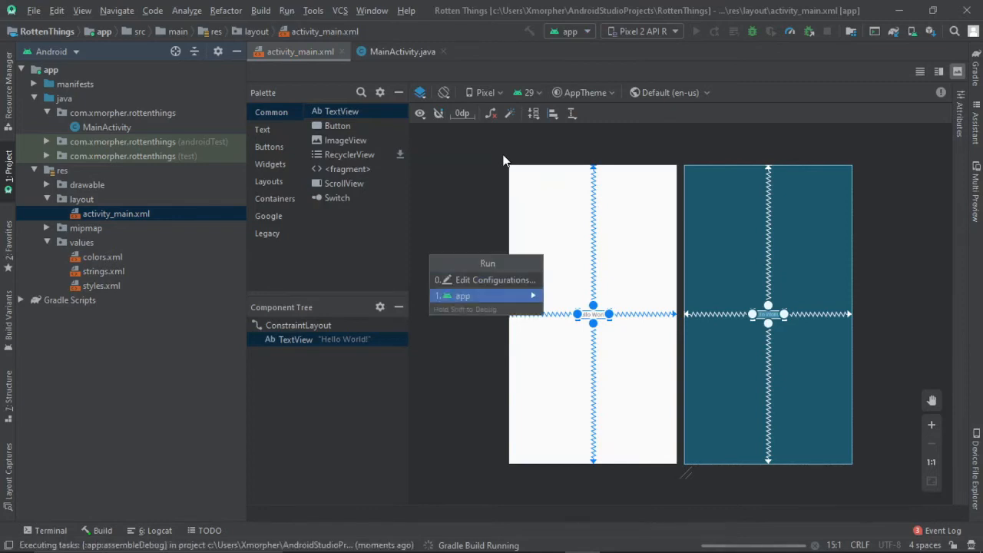
click(474, 299)
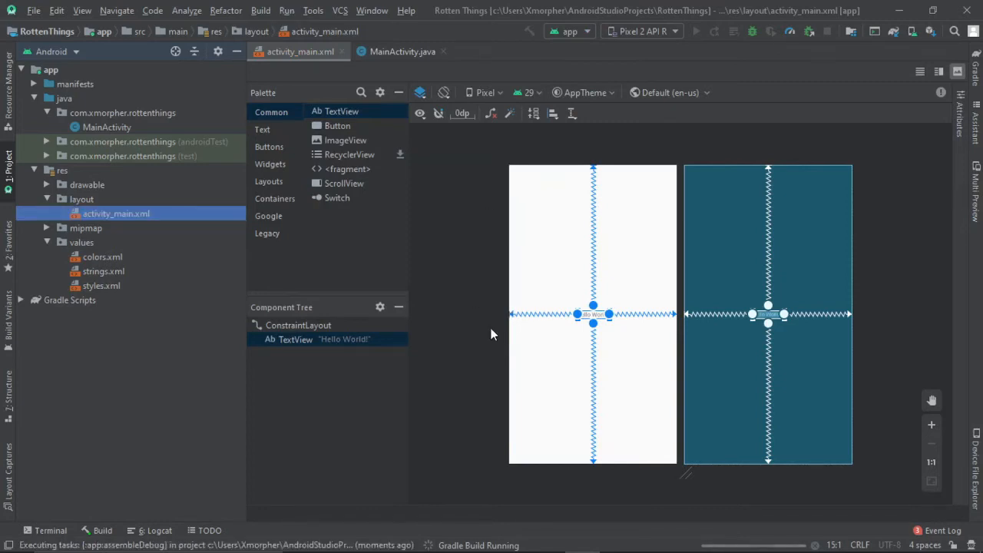
Check the running background tasks and display the build output of the Gradle build
click(451, 545)
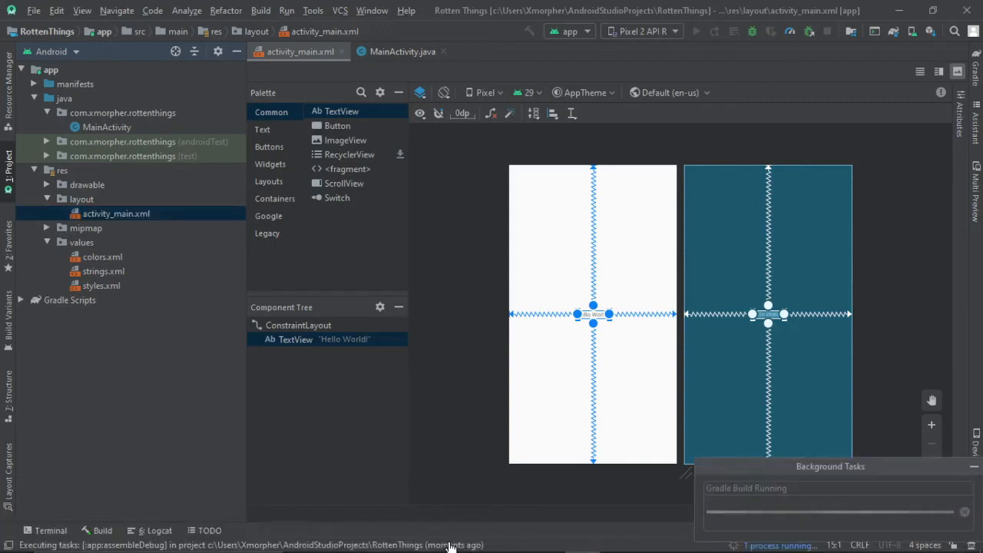
click(101, 533)
click(101, 533)
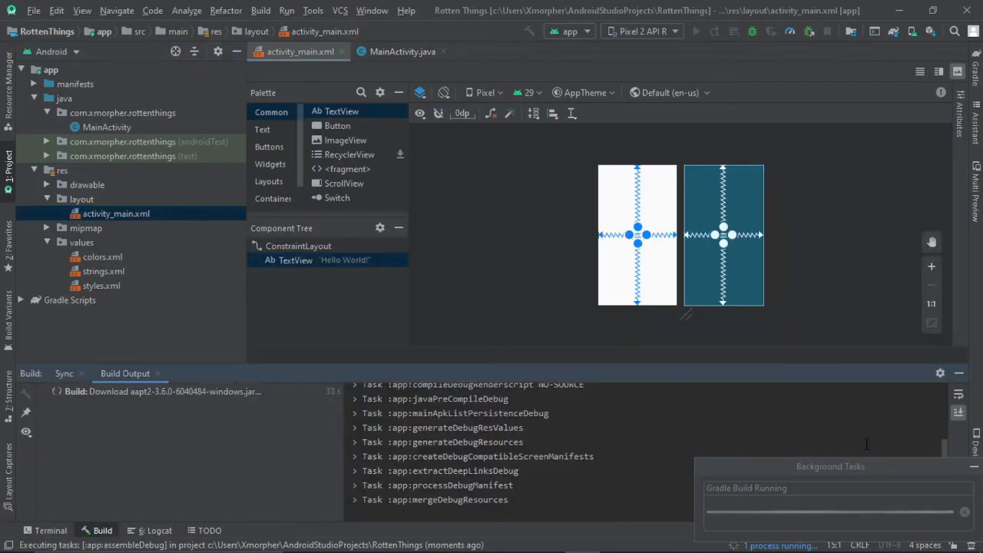
click(973, 471)
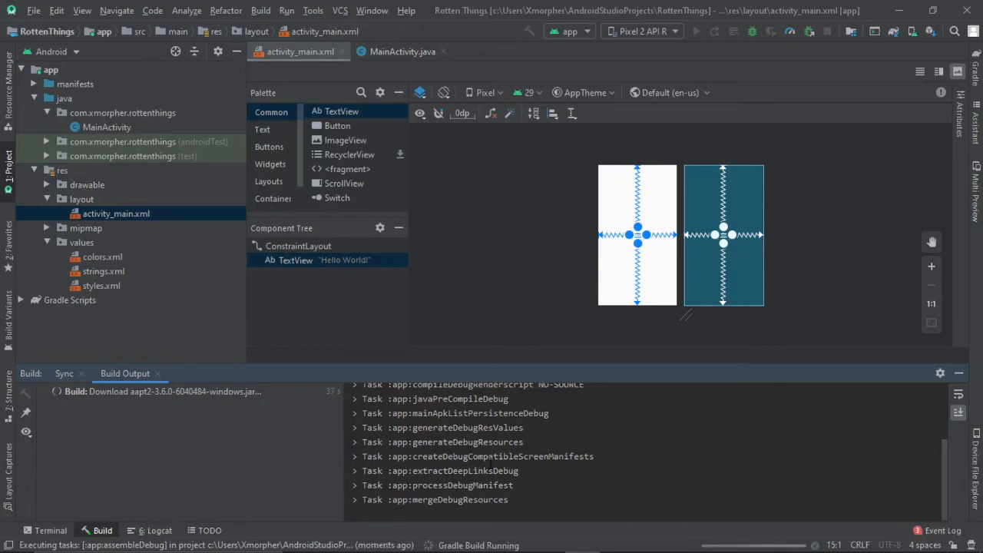
Switch to the Pixel 2 emulator, dismiss the Detected ADB warning and move the emulator window over the layout editor
mouse_move(519, 551)
click(624, 541)
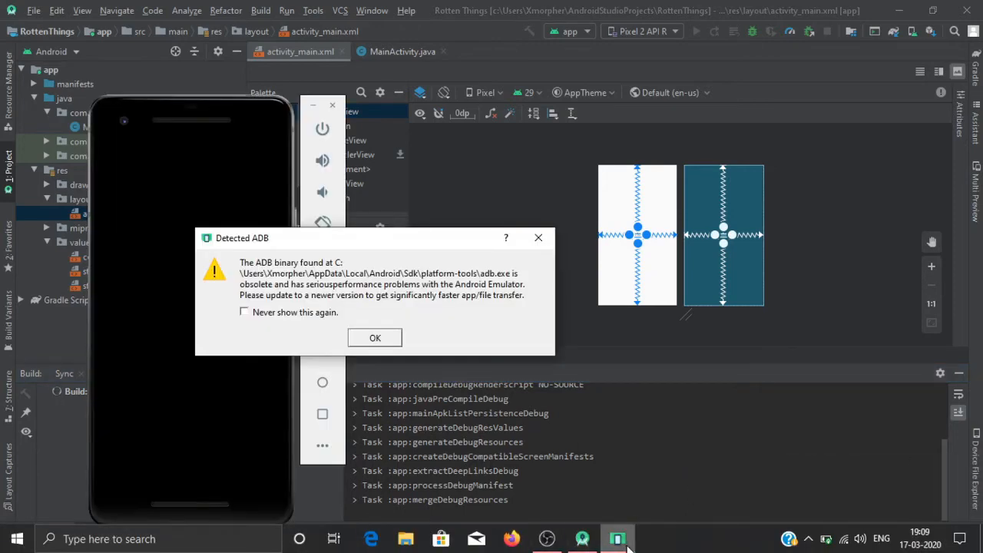
click(374, 339)
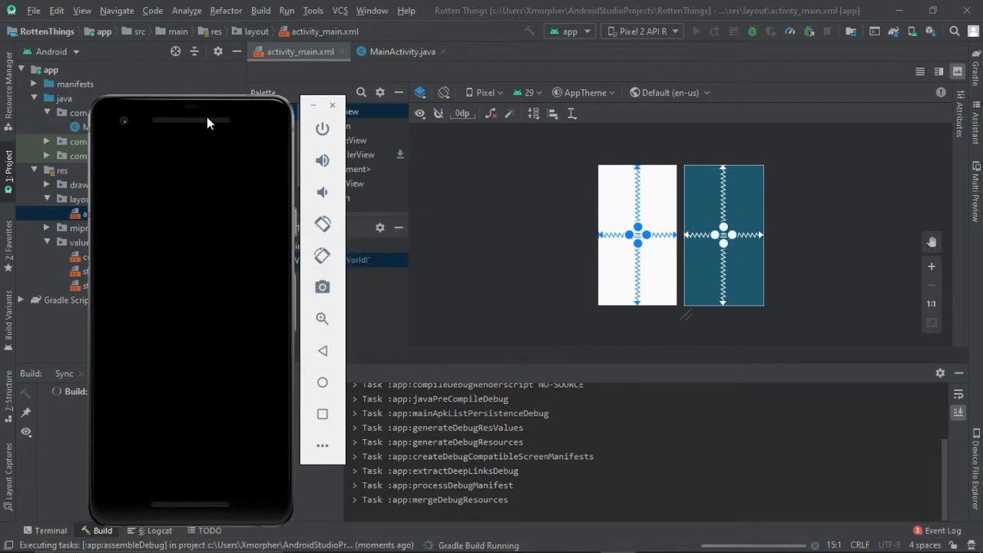
drag(217, 117, 666, 92)
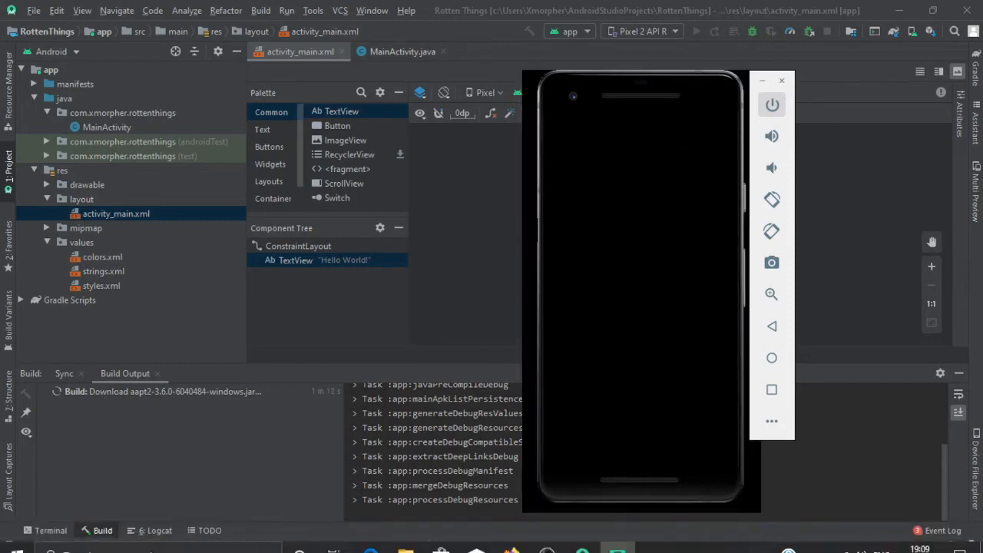
click(545, 545)
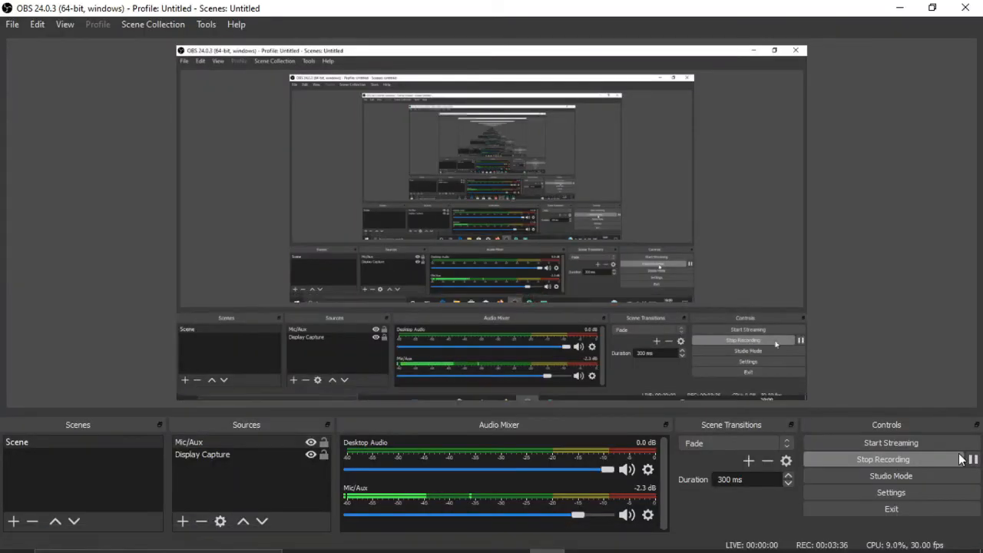
click(972, 459)
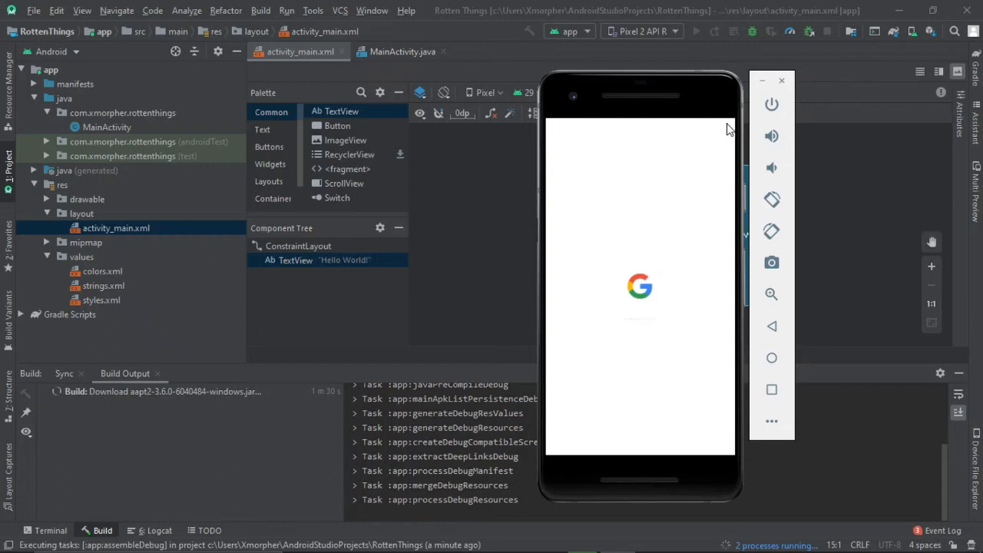
Close the Pixel 2 emulator and cancel the saving of its state
drag(701, 97, 659, 110)
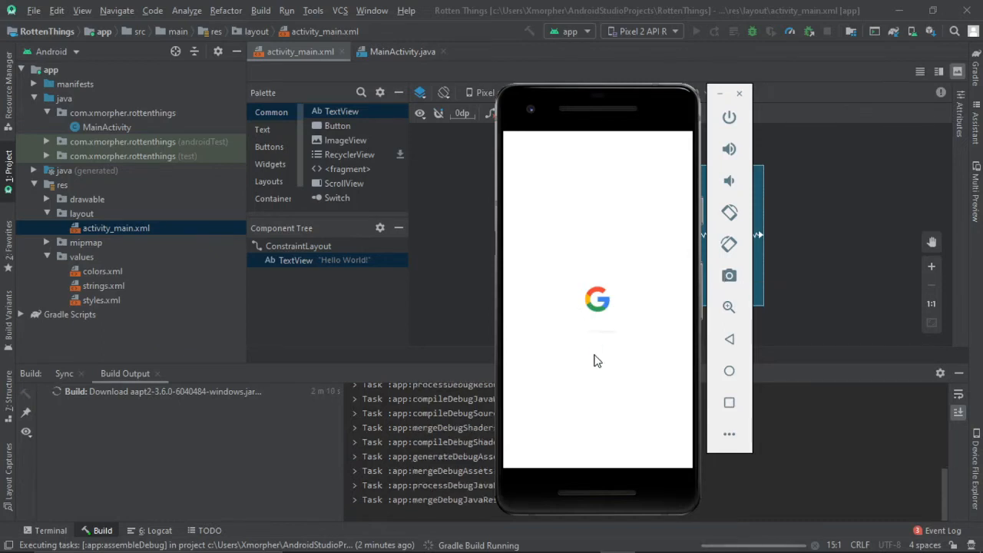
click(162, 392)
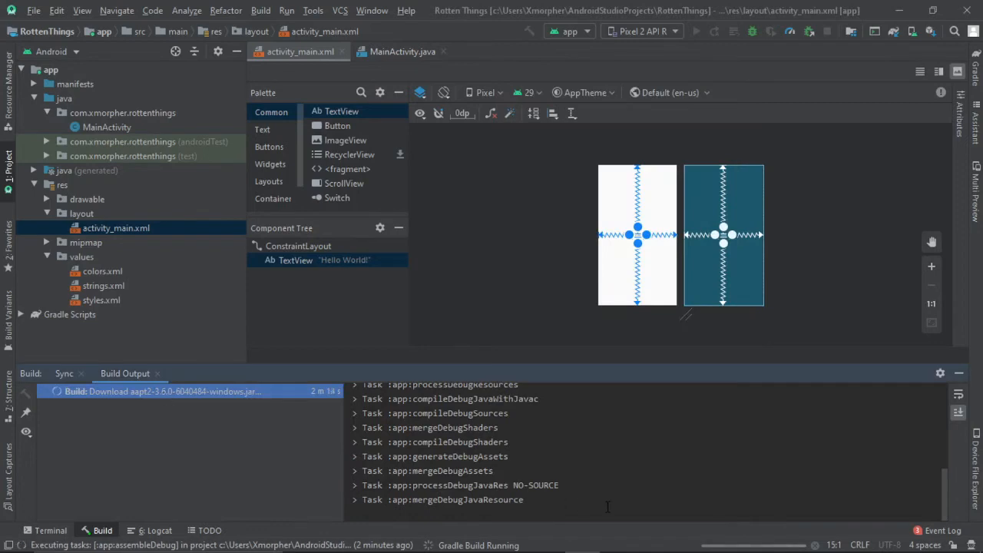
mouse_move(645, 549)
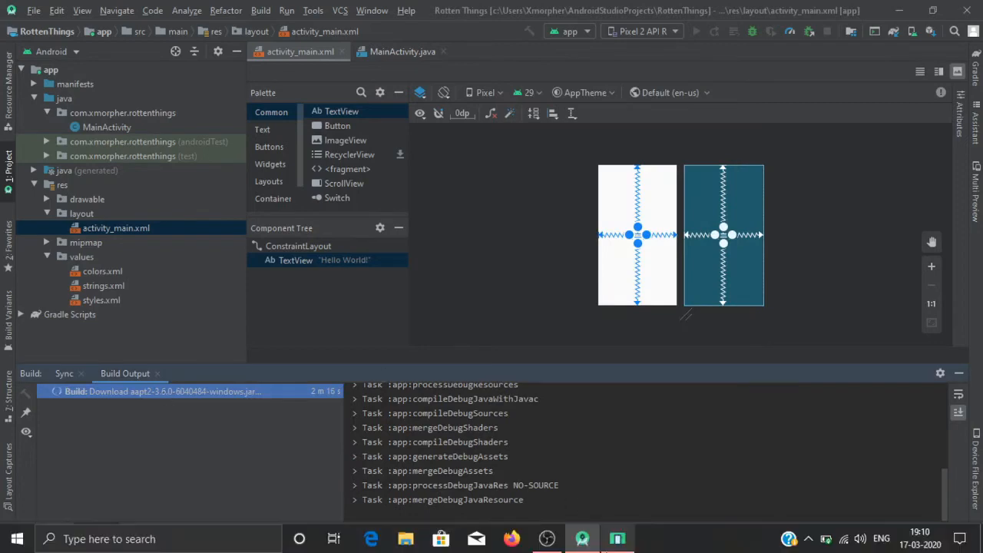
click(618, 540)
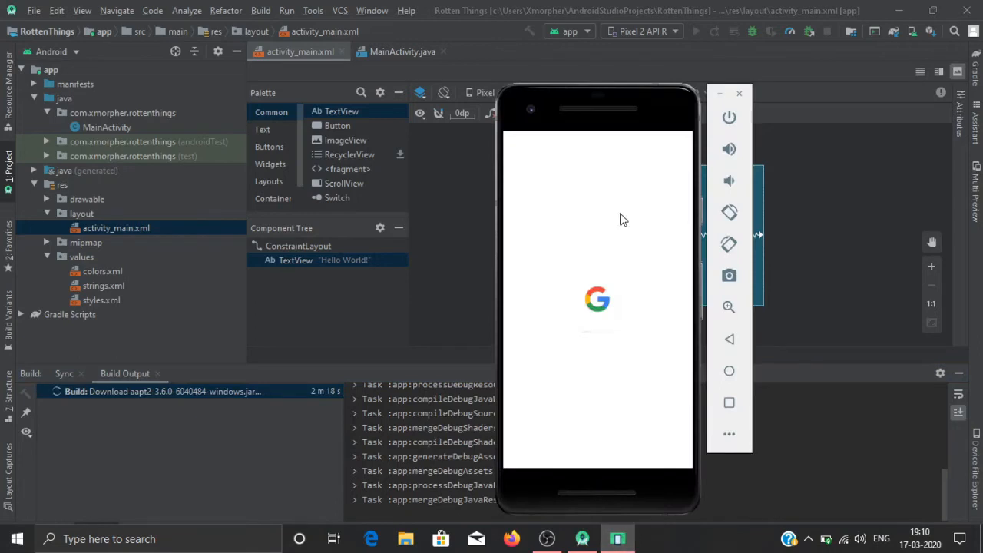
click(740, 95)
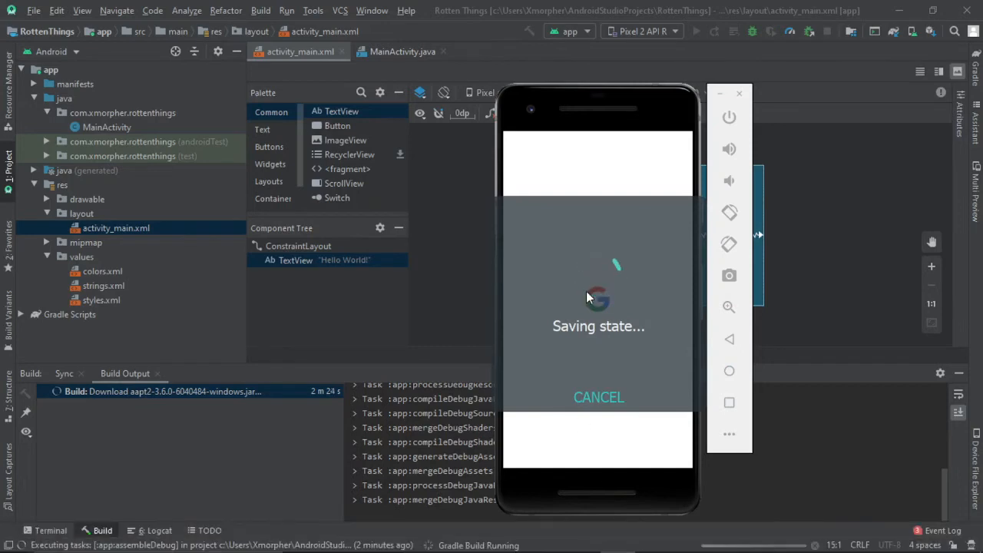
click(607, 399)
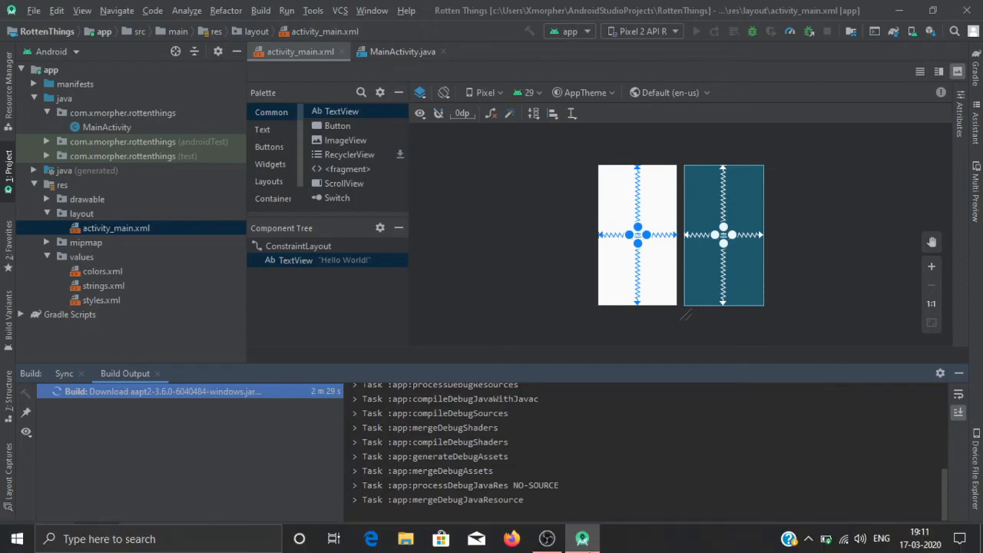
mouse_move(592, 547)
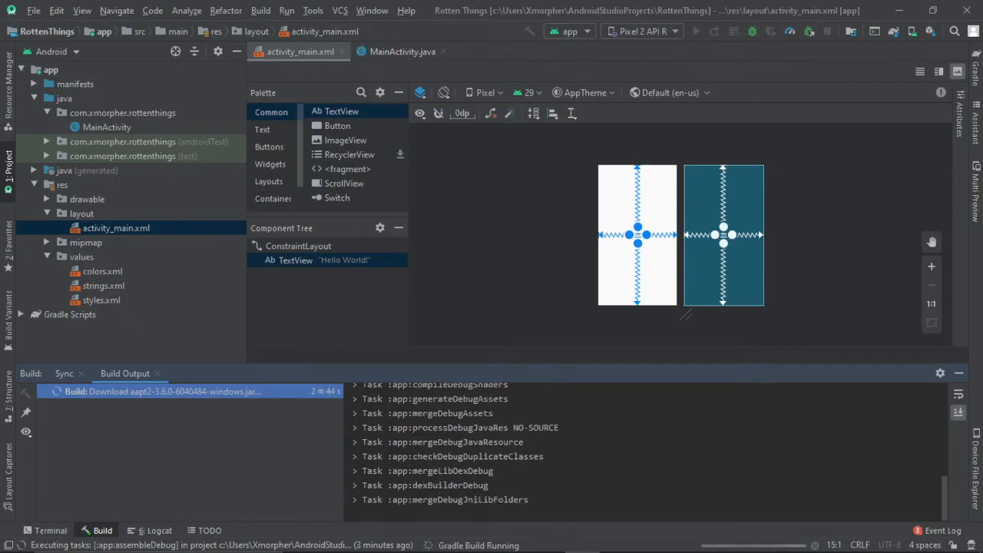
click(547, 539)
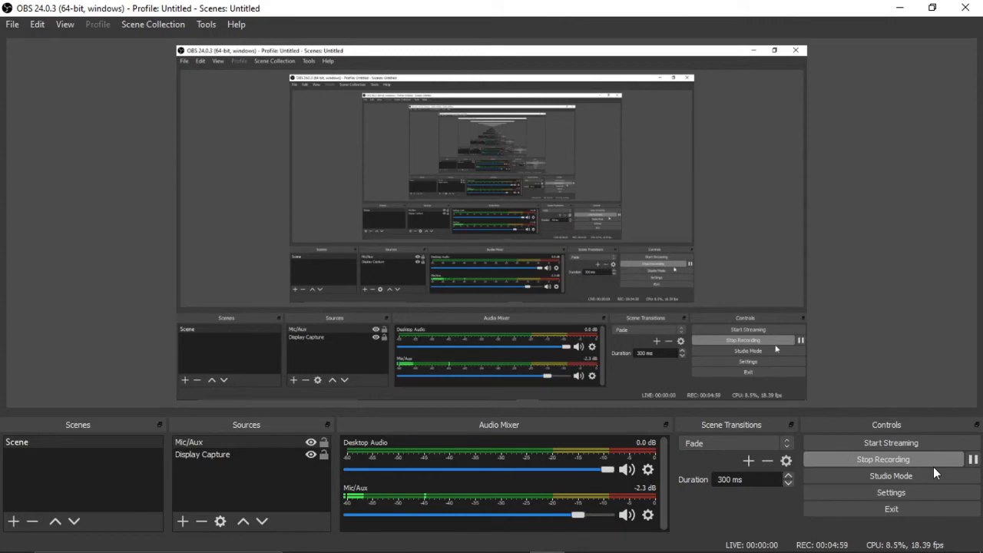
click(974, 461)
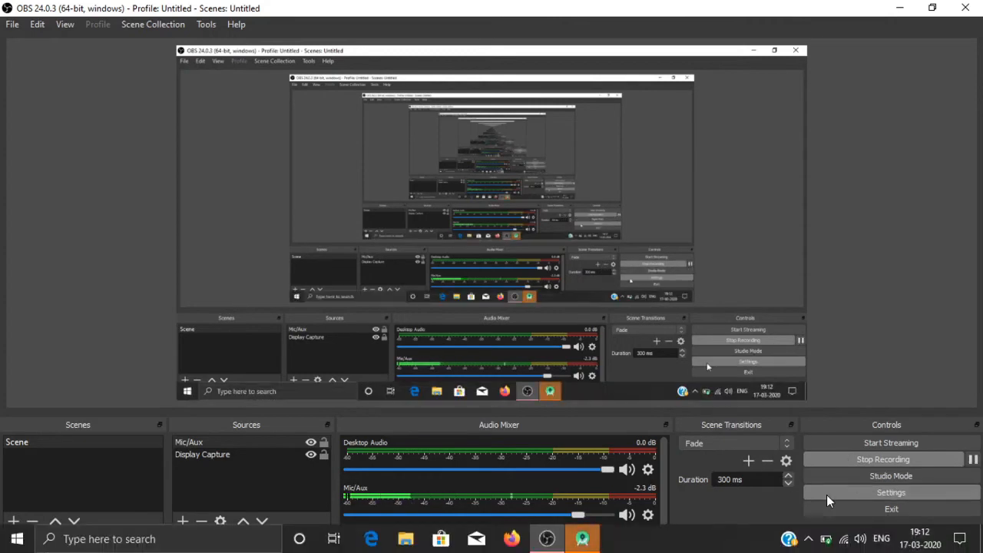
click(583, 539)
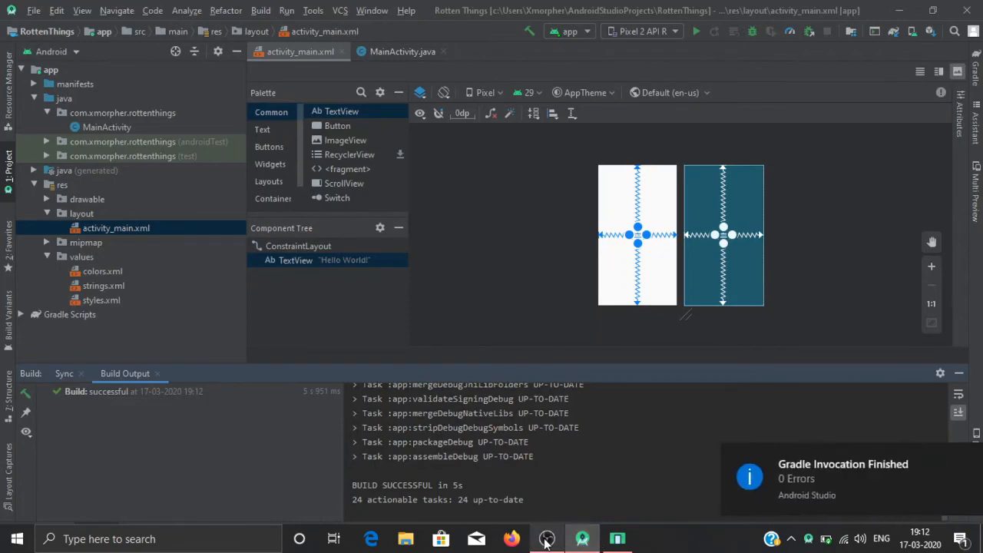
click(546, 539)
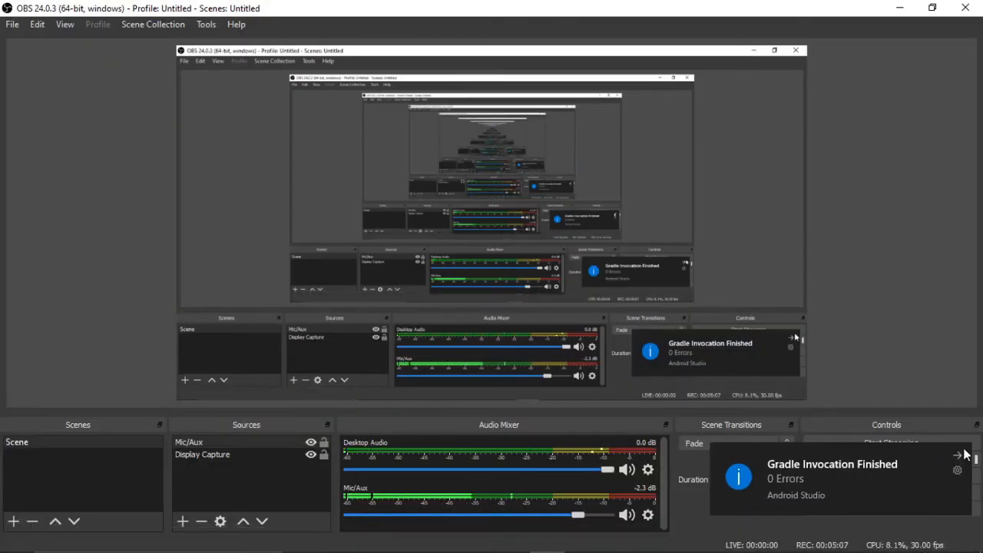
click(582, 540)
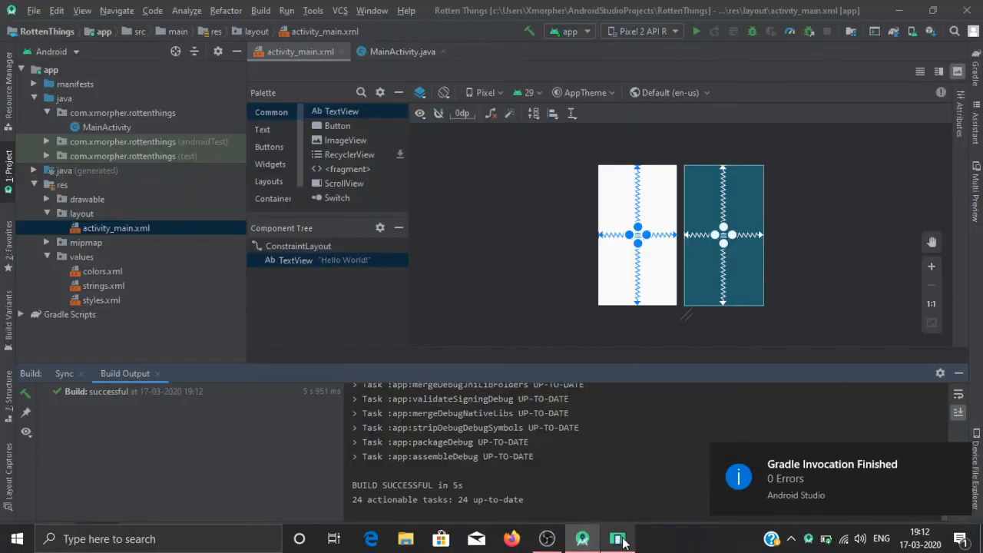
Dismiss the emulator's cold boot notice, then run the app configuration and dismiss the AVD Manager message
click(622, 540)
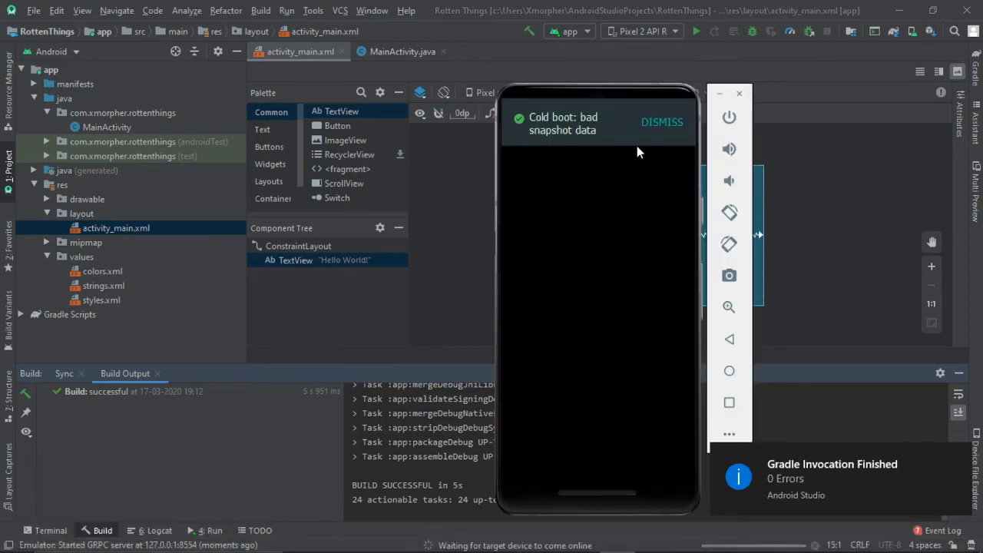
click(651, 123)
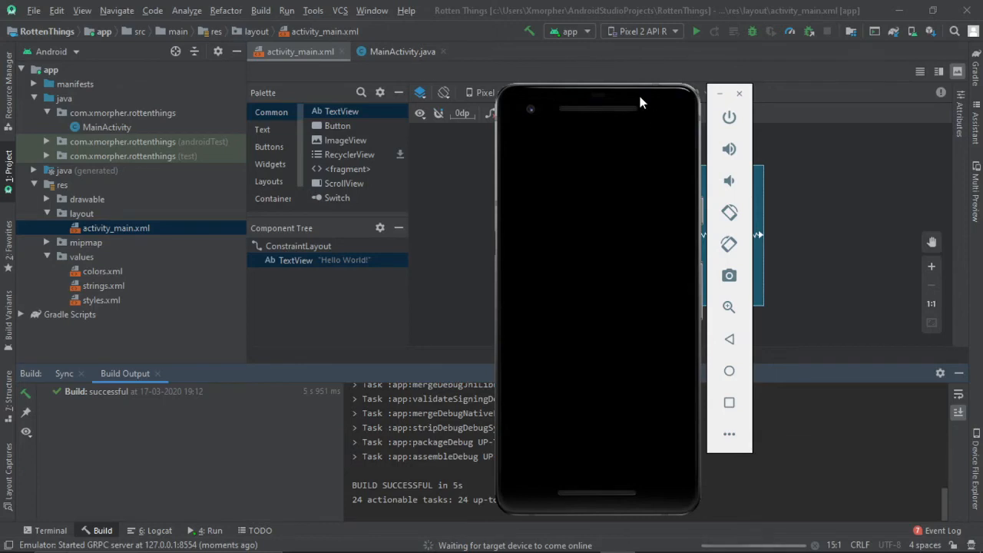
click(695, 31)
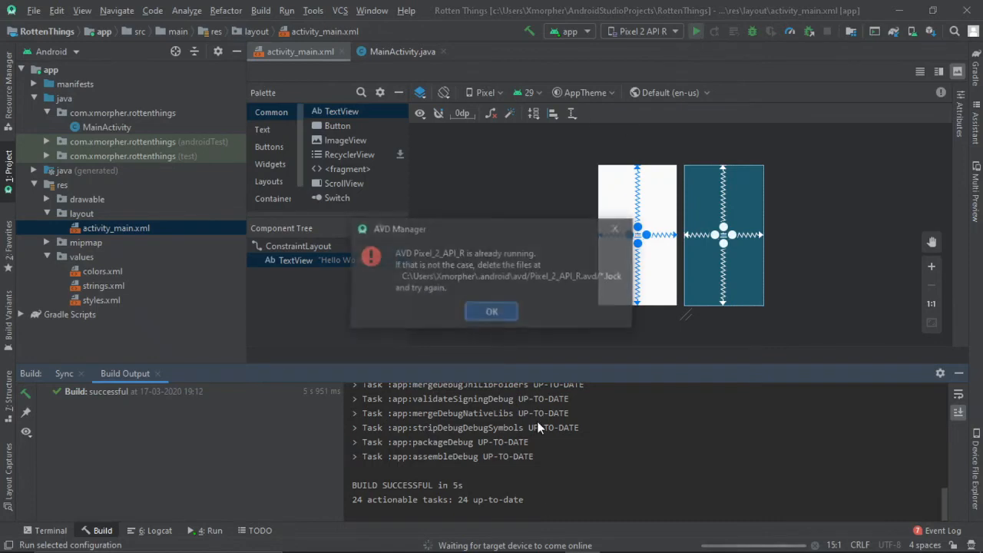
click(485, 314)
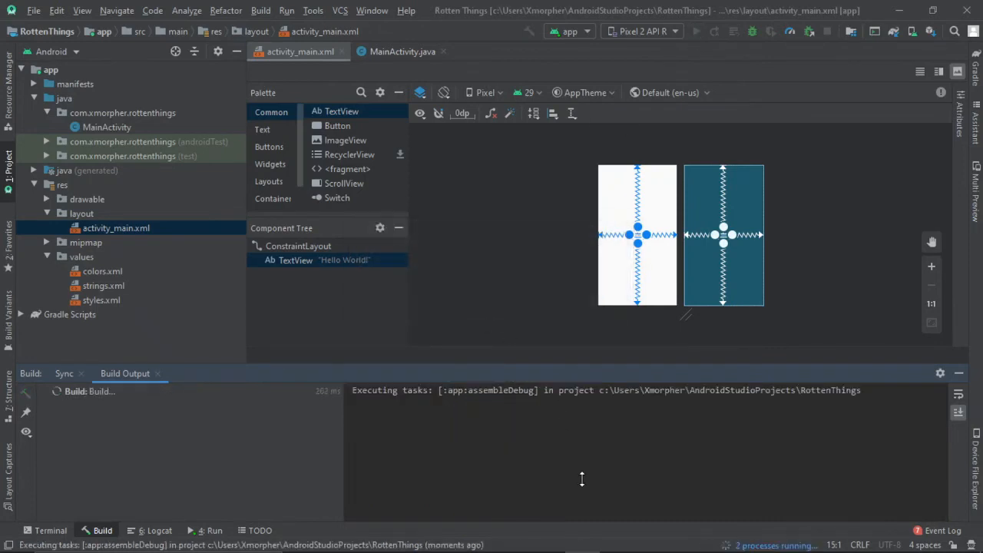
Bring the emulator to the front and move its window over the project tree, beside the layout preview
click(618, 539)
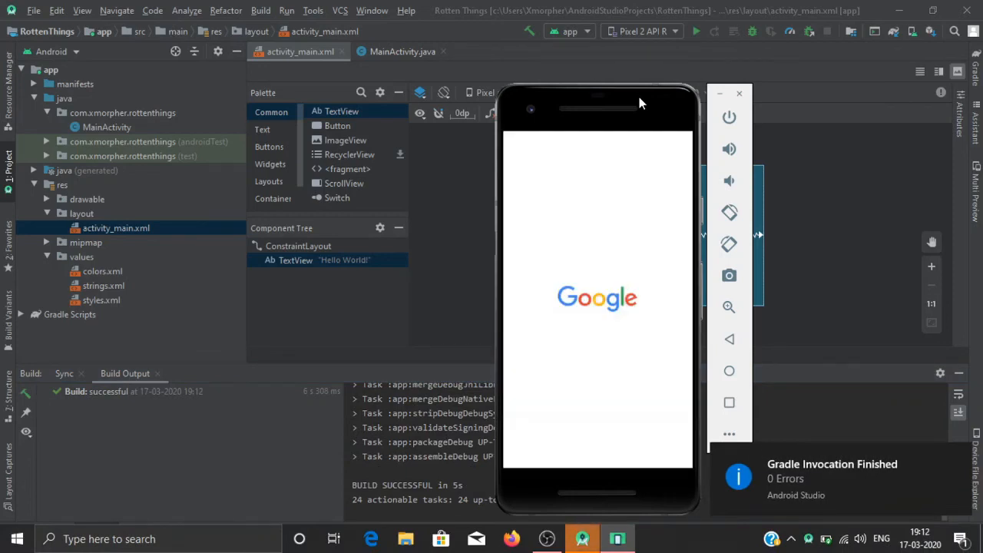
drag(639, 97, 239, 103)
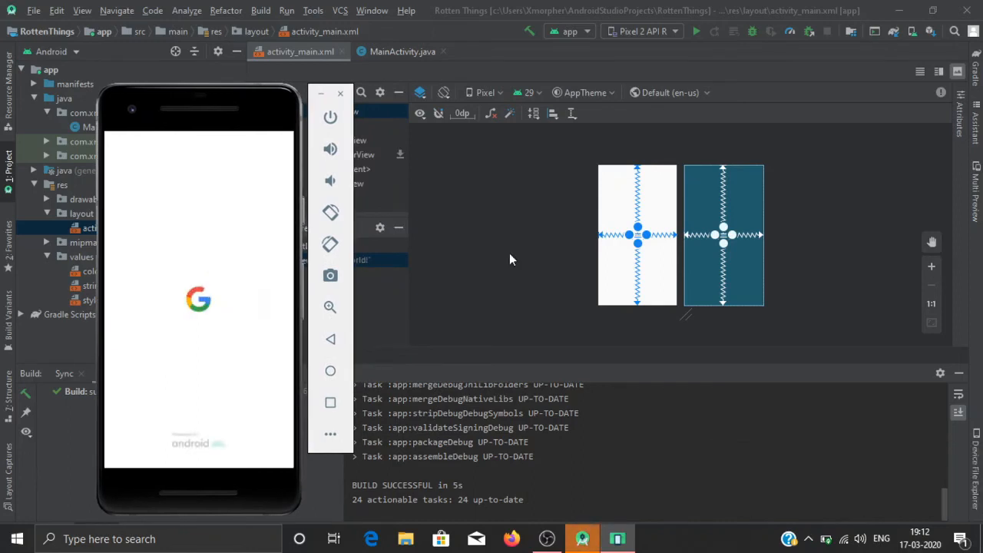
click(582, 537)
click(617, 540)
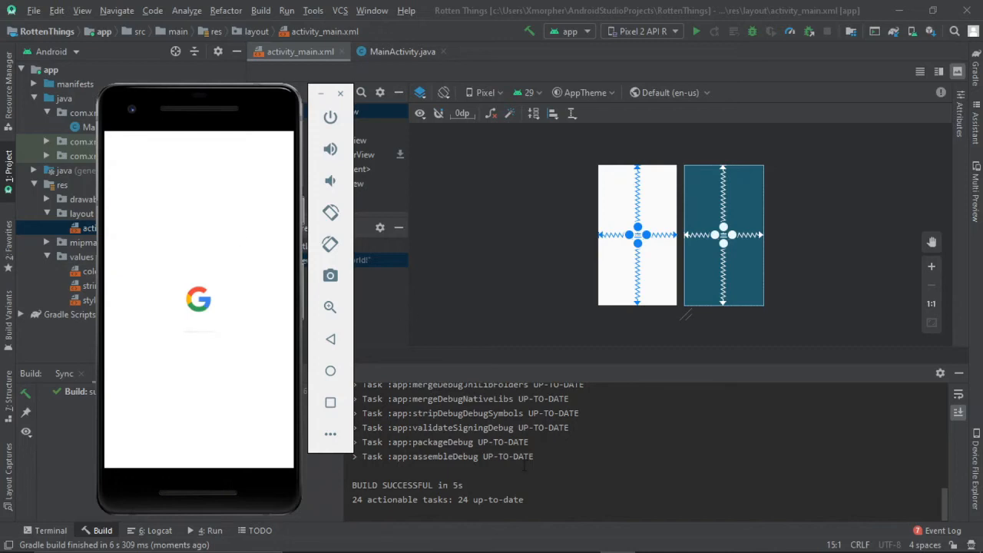
mouse_move(582, 540)
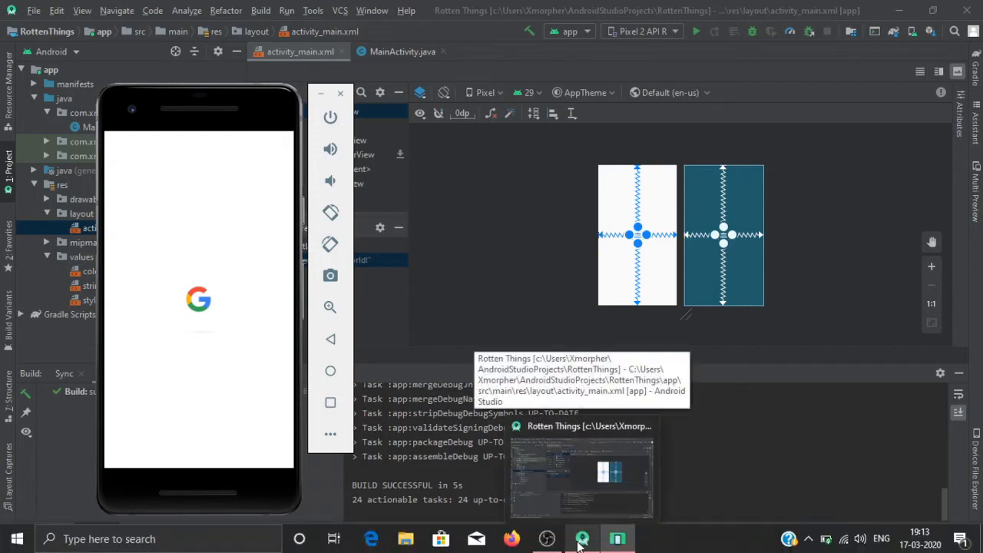
click(547, 539)
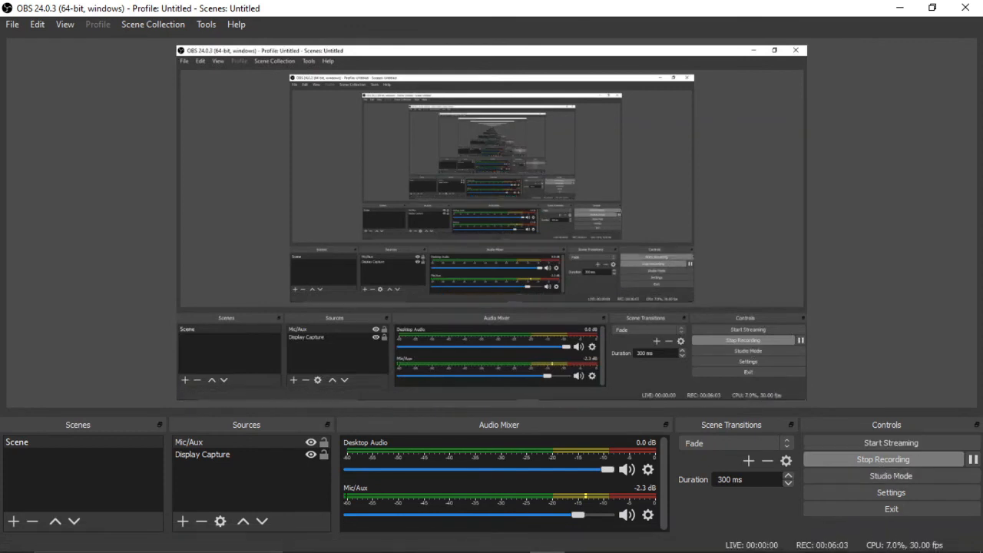
click(973, 459)
click(973, 460)
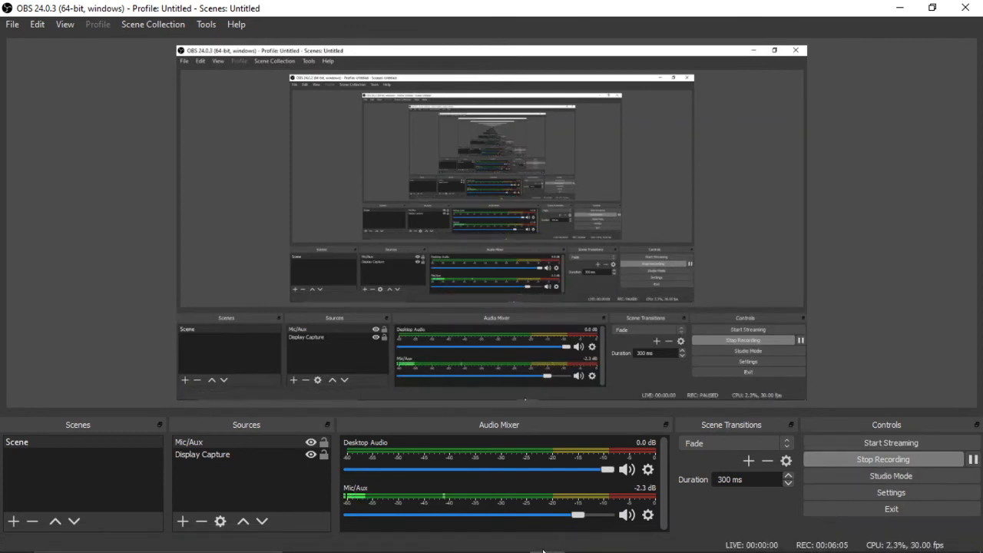
Close the emulator's extended controls window and run the app configuration again on Pixel 2 API R
click(583, 539)
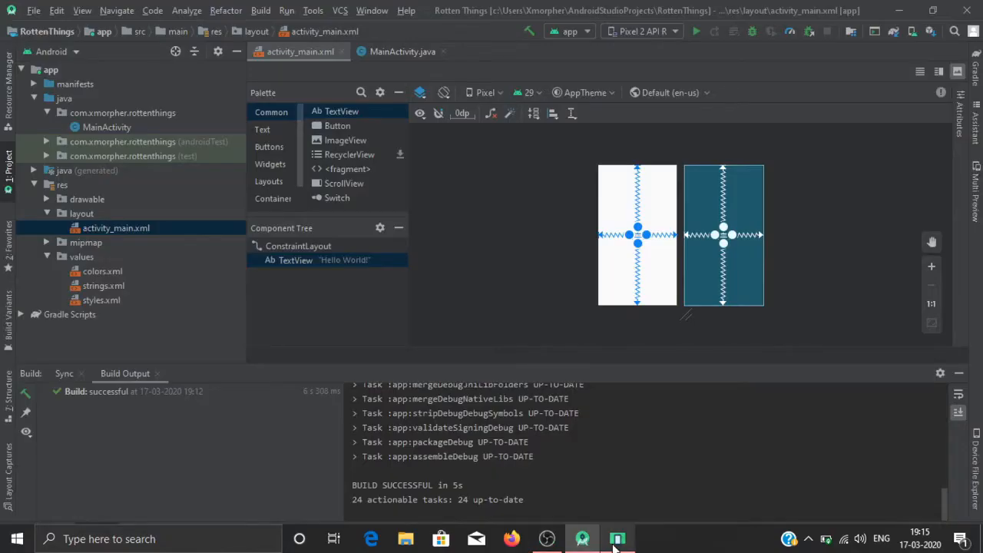
click(615, 543)
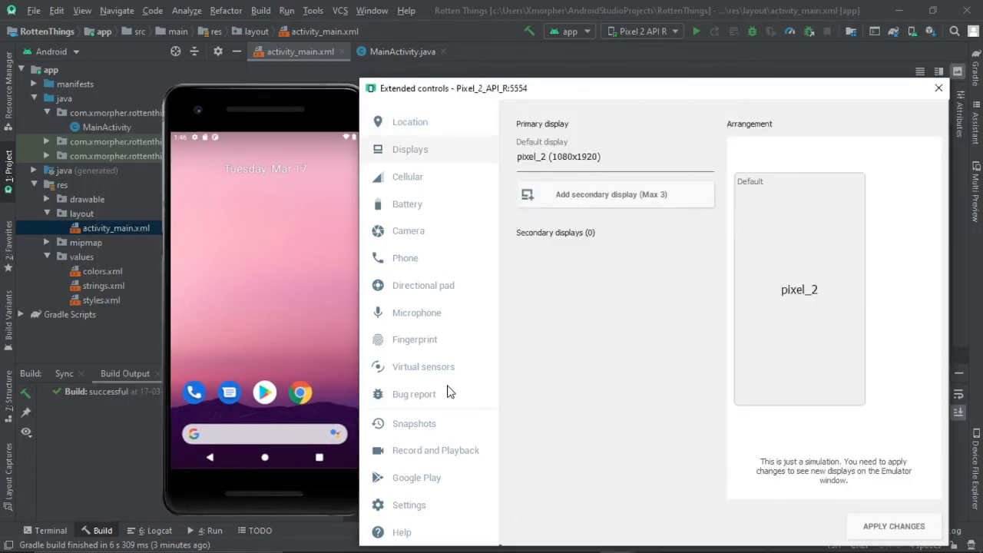
click(938, 89)
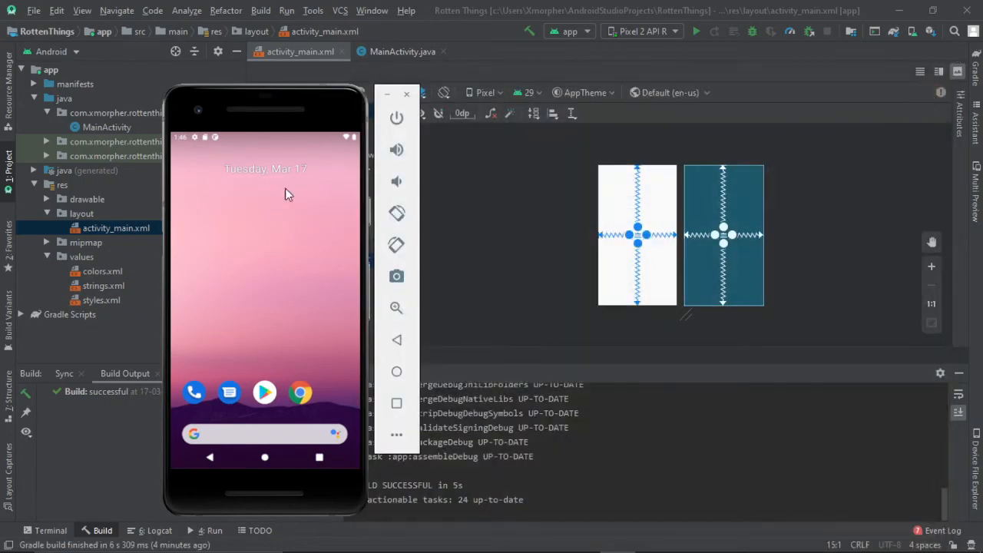
click(696, 31)
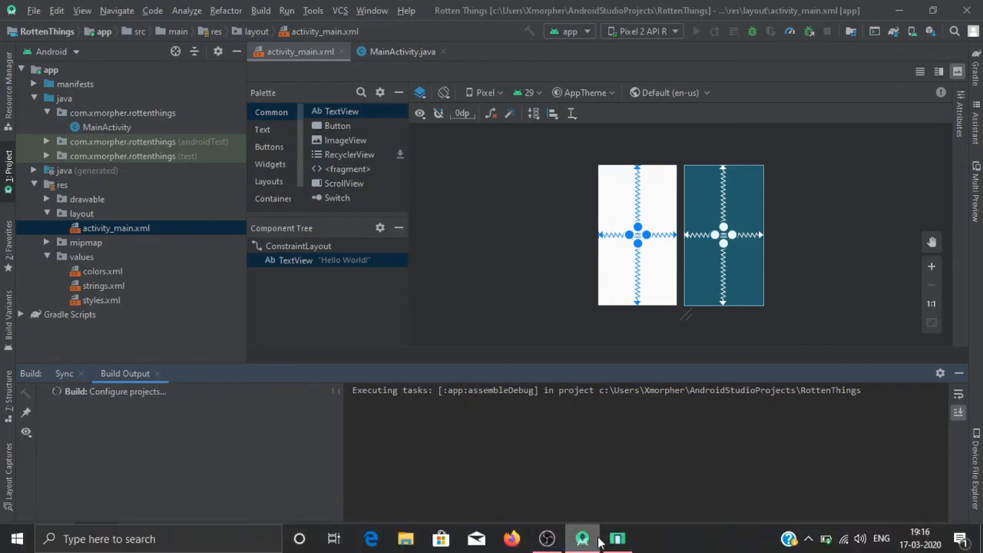
Return to the emulator and expand the virtual device's notification shade to check its notifications
click(618, 539)
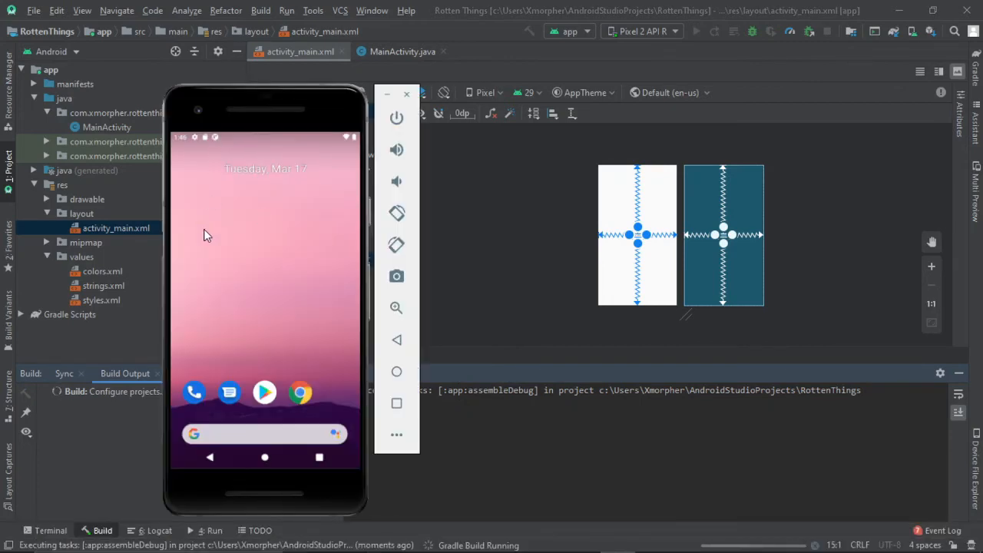
click(214, 139)
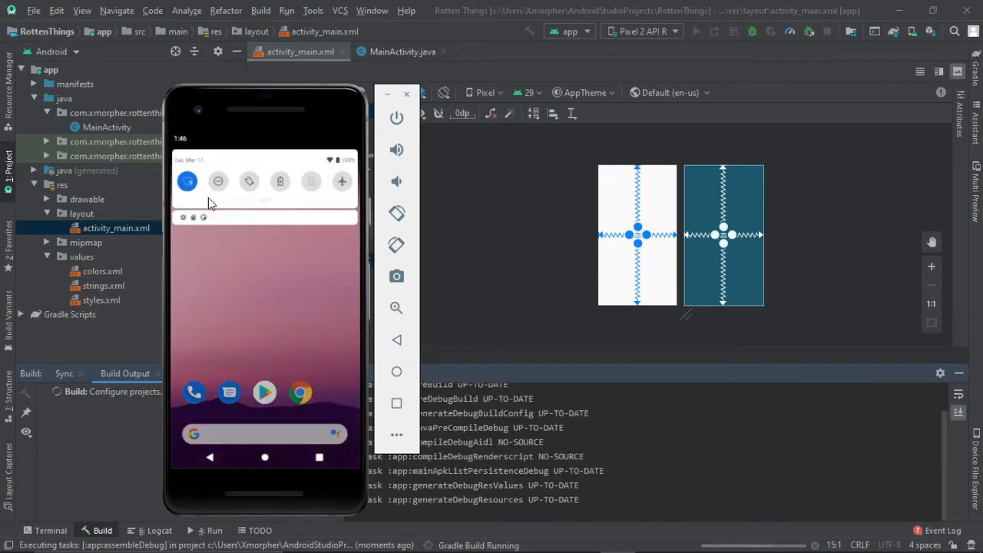
click(213, 246)
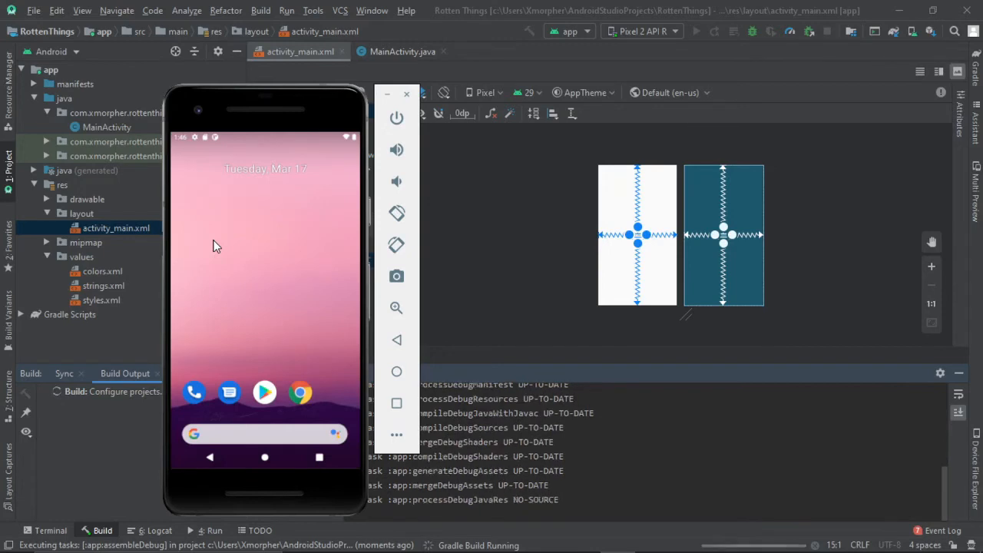
drag(209, 138, 208, 262)
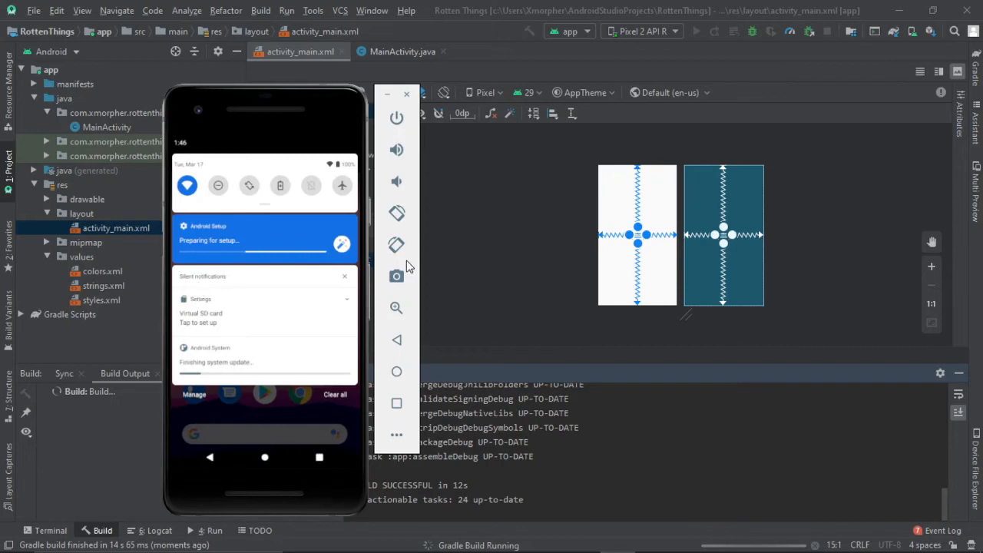
Close the notification shade, look through the virtual device's app drawer and return to its home screen
click(345, 278)
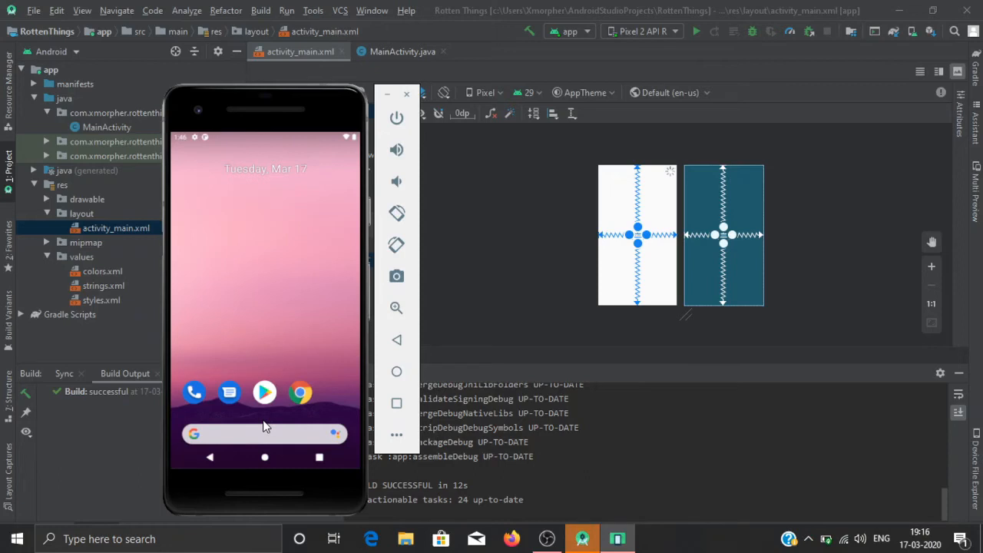
drag(264, 427, 258, 177)
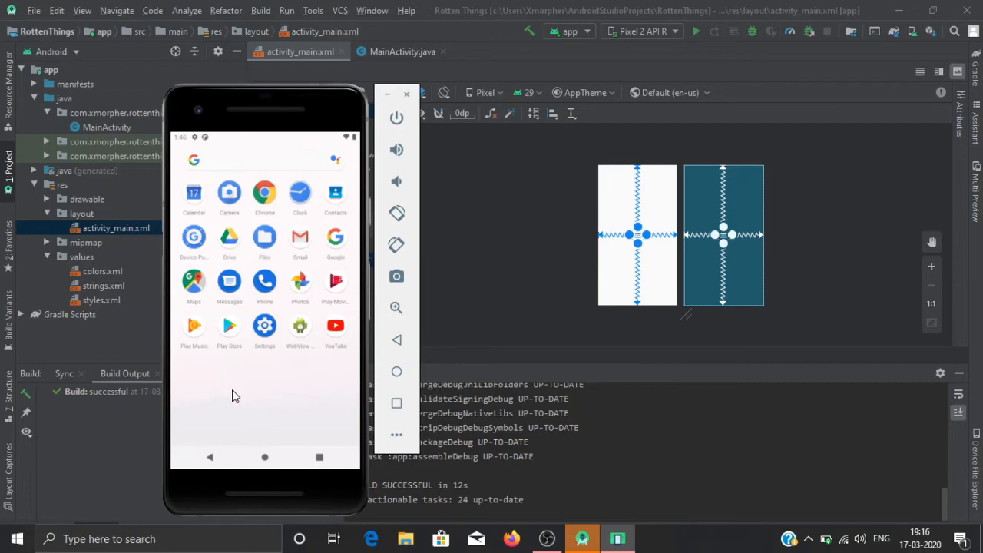
click(211, 460)
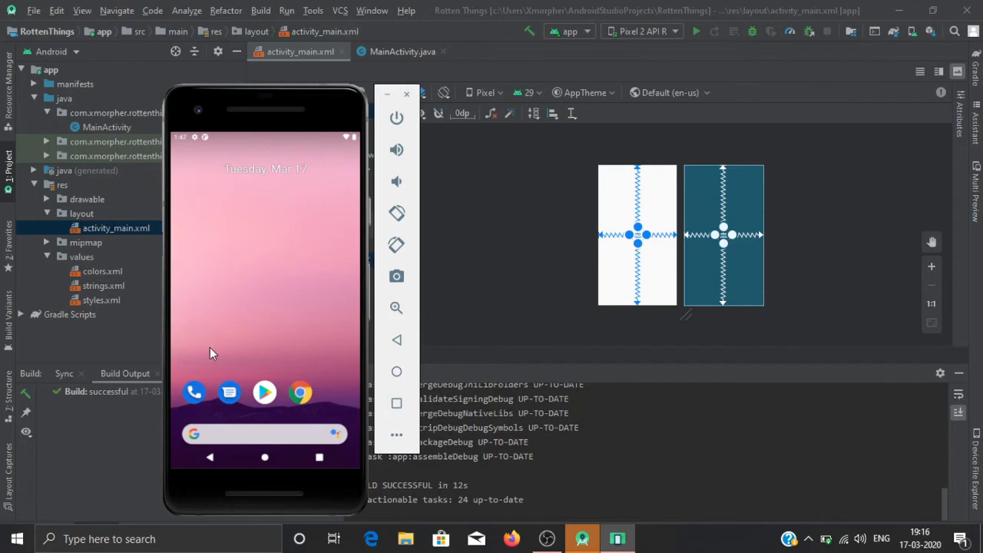
Move the emulator window clear of the project tree and show the Gradle sync output of the project
drag(213, 105, 395, 88)
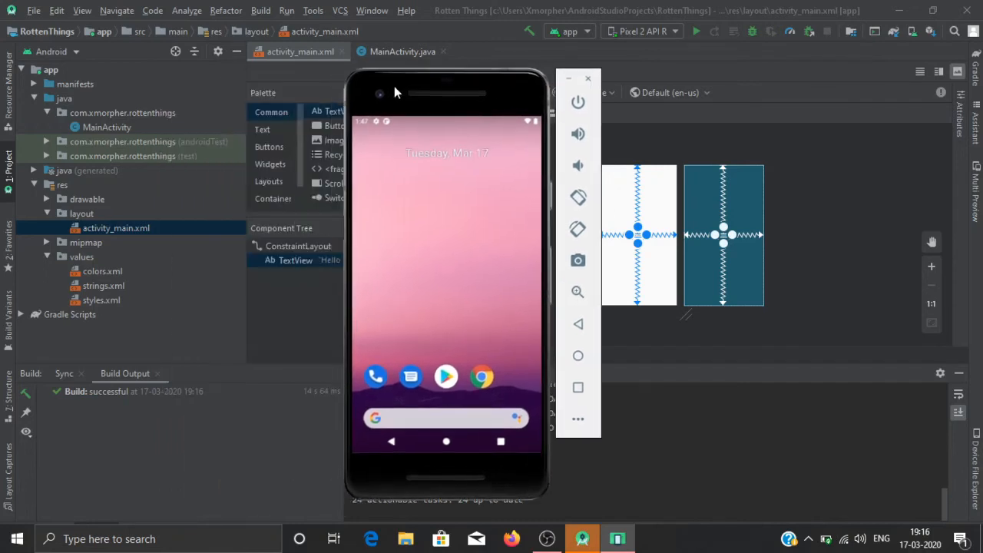
click(64, 373)
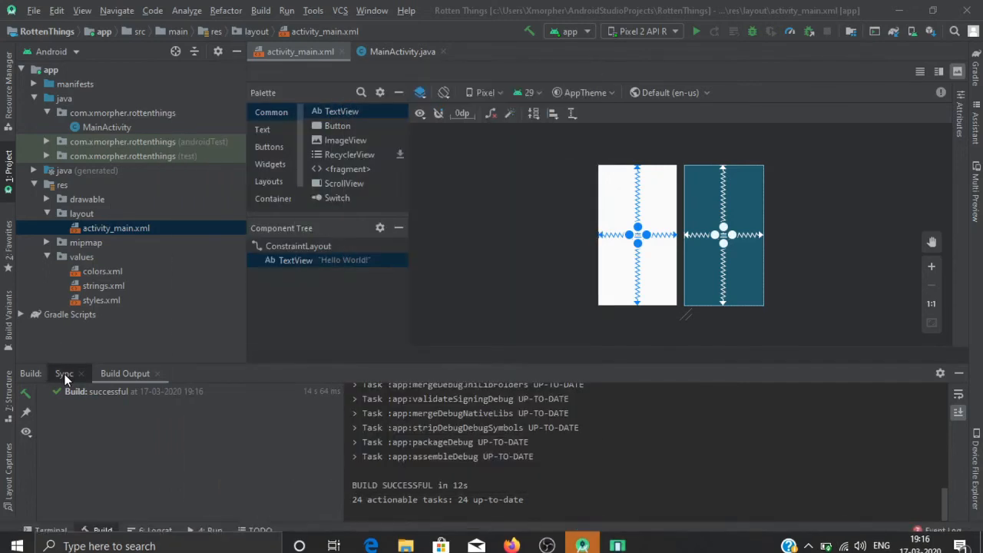
click(65, 375)
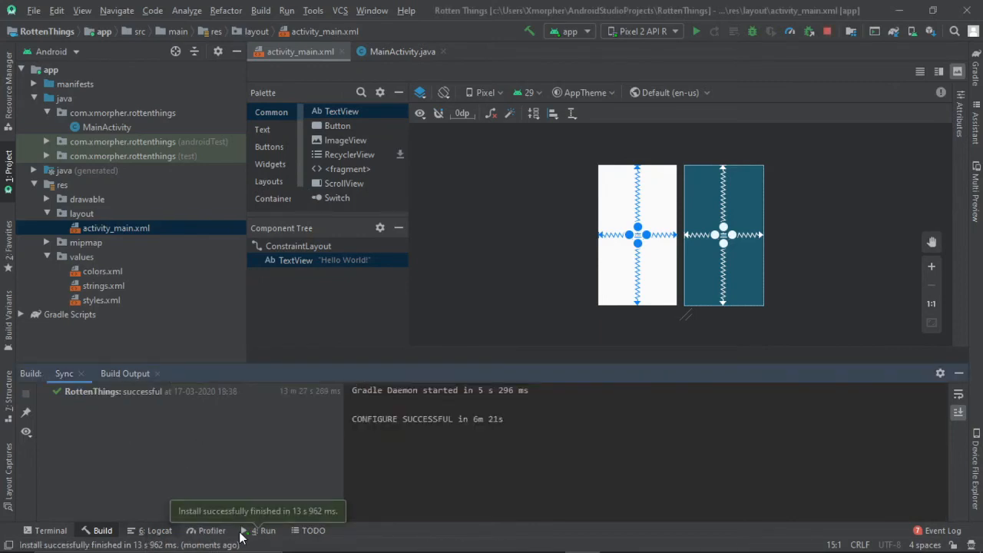
Look for the Rotten Things app in the emulator's app drawer, and return to the layout editor
click(617, 539)
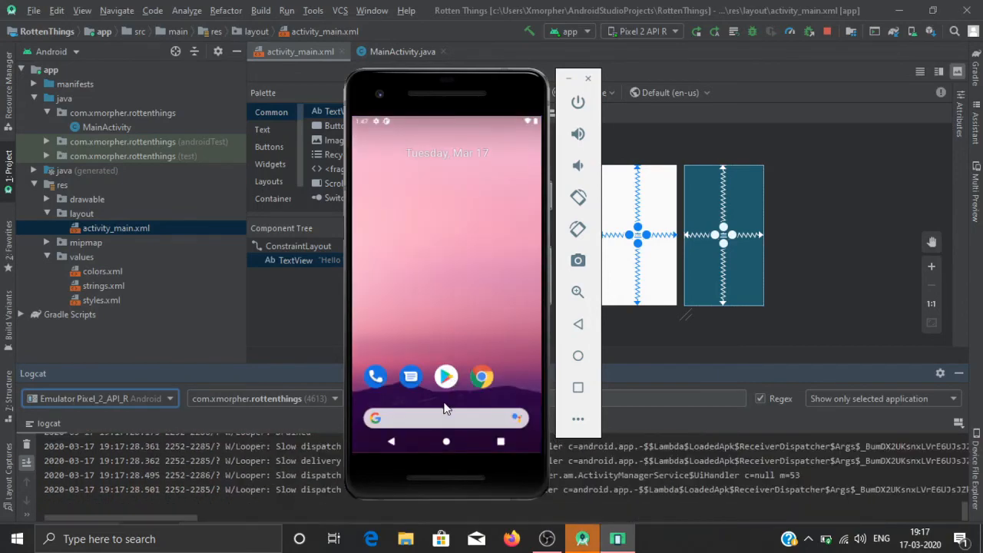
drag(444, 404, 435, 244)
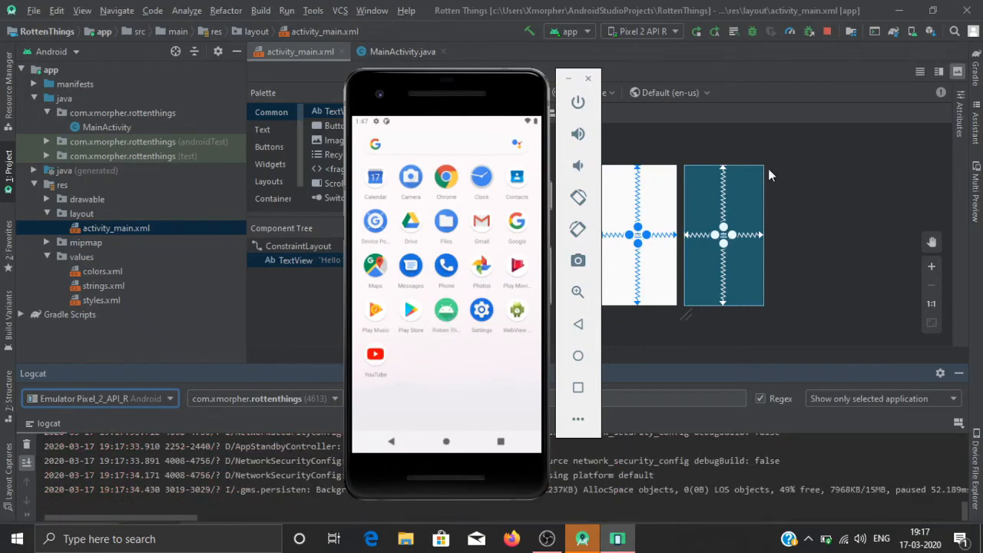
click(757, 84)
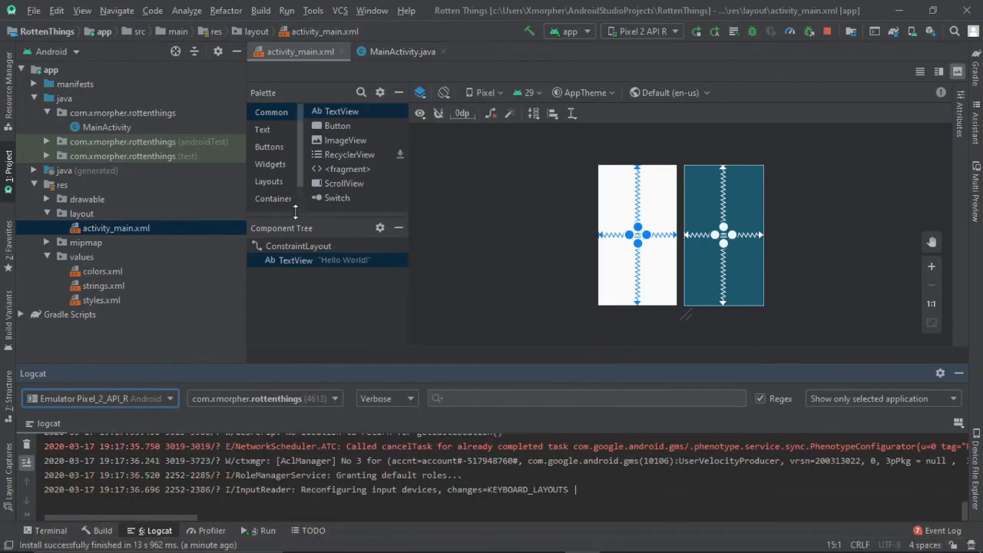
click(341, 260)
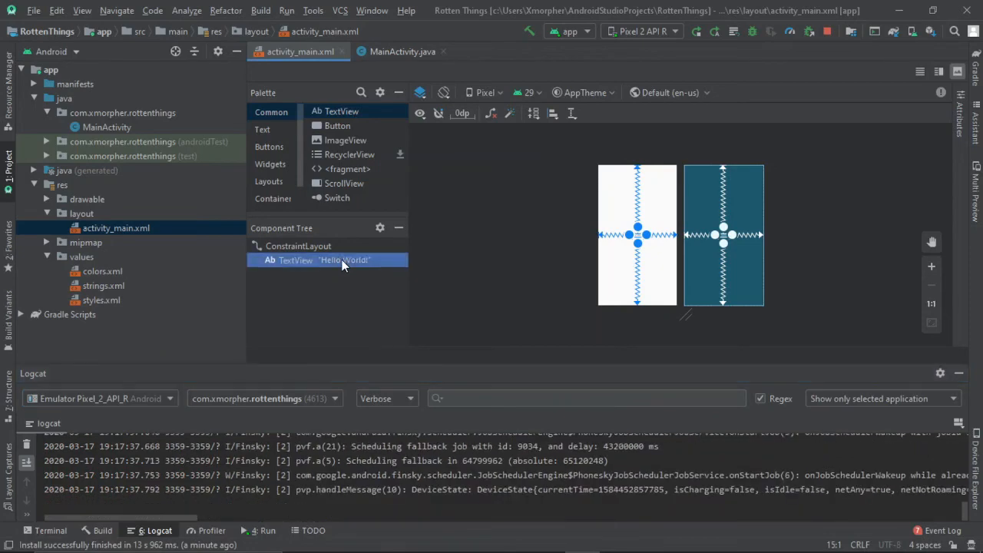
right_click(342, 259)
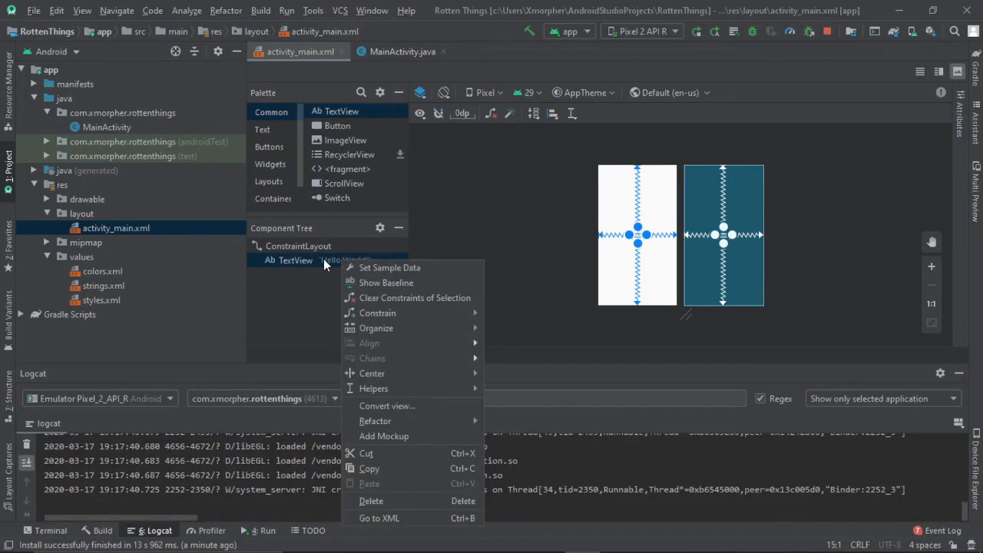
key(Escape)
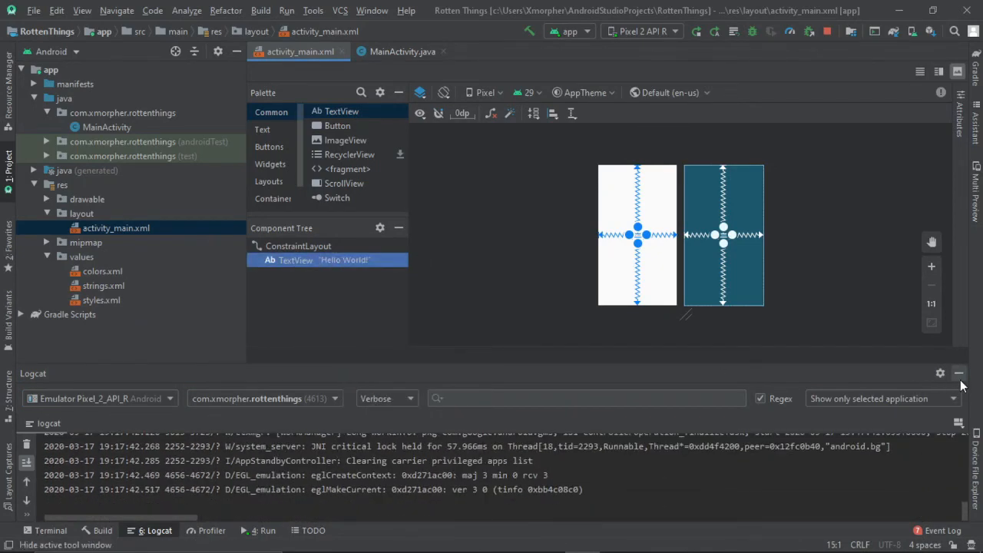
Hide Logcat and go to the XML source of the Hello World TextView in activity_main.xml
click(959, 373)
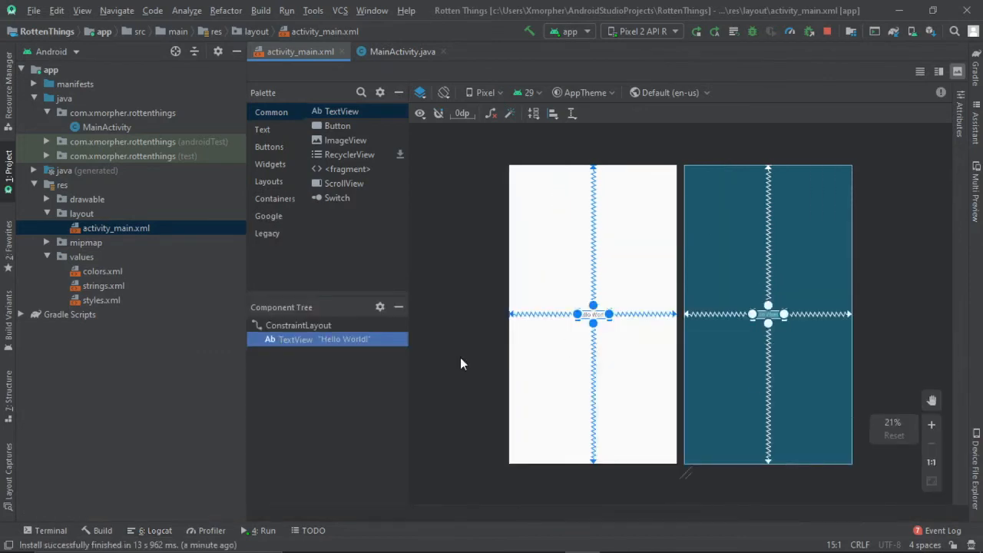
right_click(323, 339)
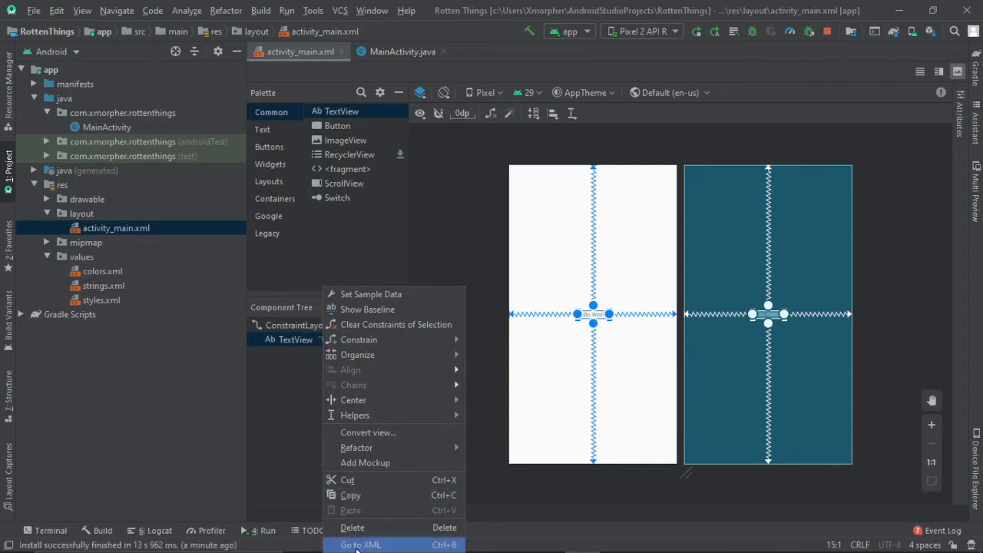
click(357, 545)
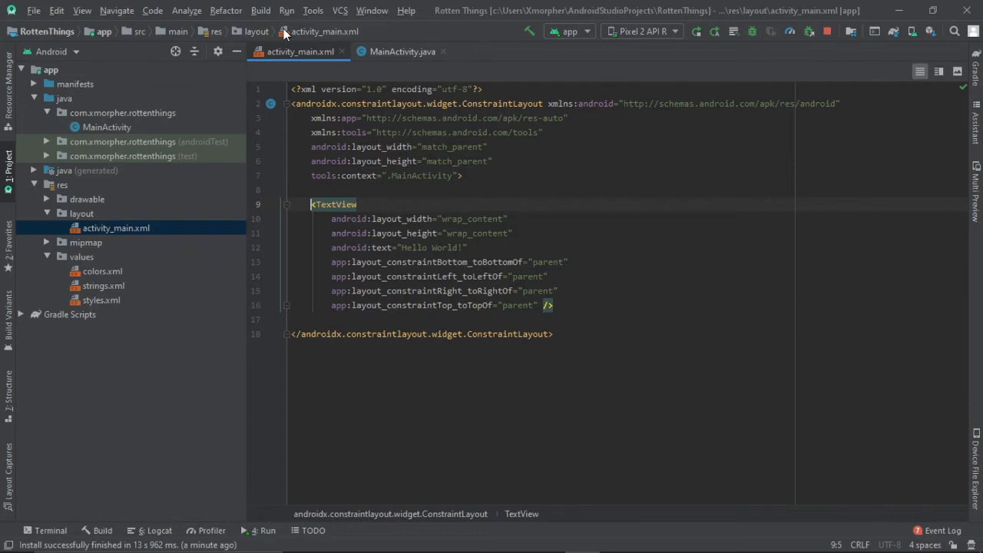
right_click(298, 52)
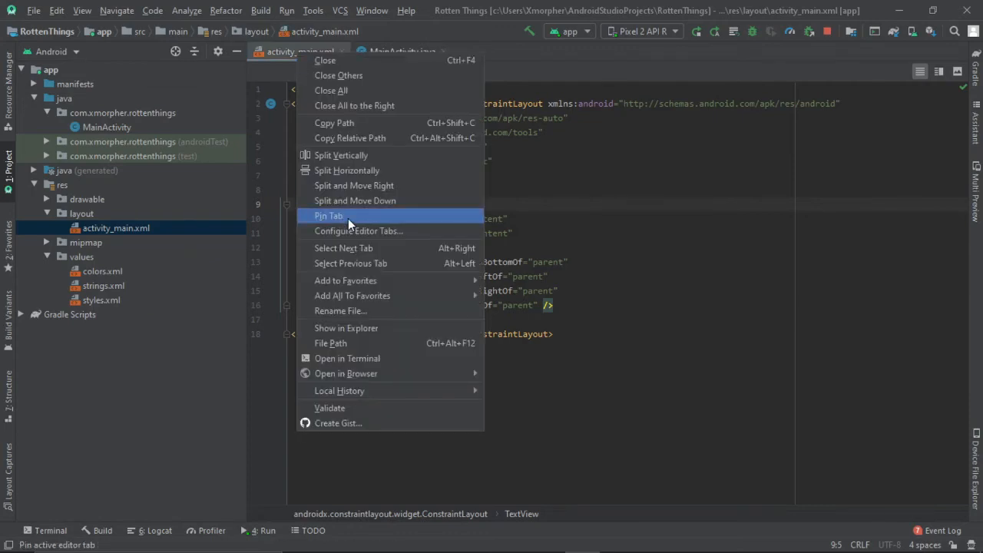
mouse_move(395, 285)
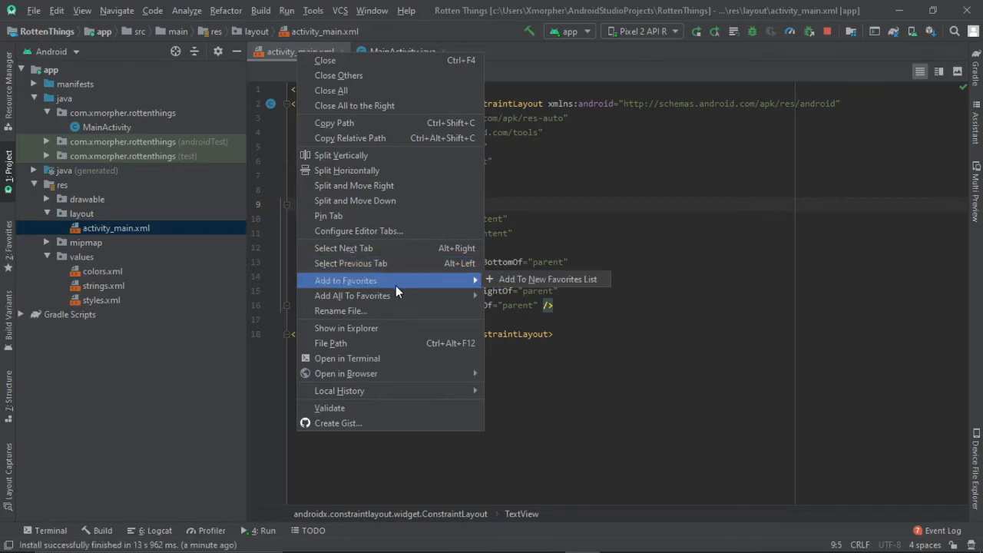
click(675, 286)
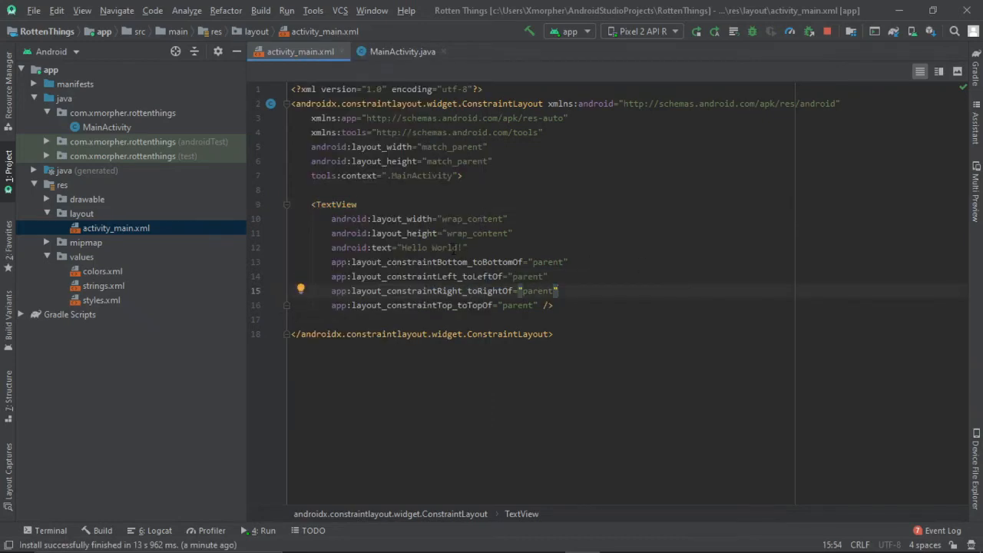
Replace the TextView's android:text value with "Rotten Thingss" in activity_main.xml
drag(463, 247, 401, 248)
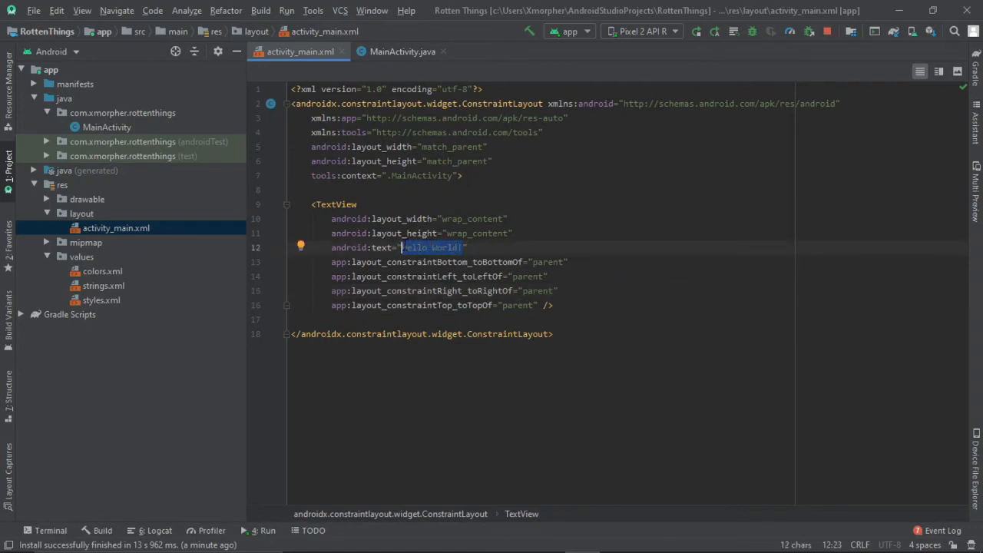
key(BackSpace)
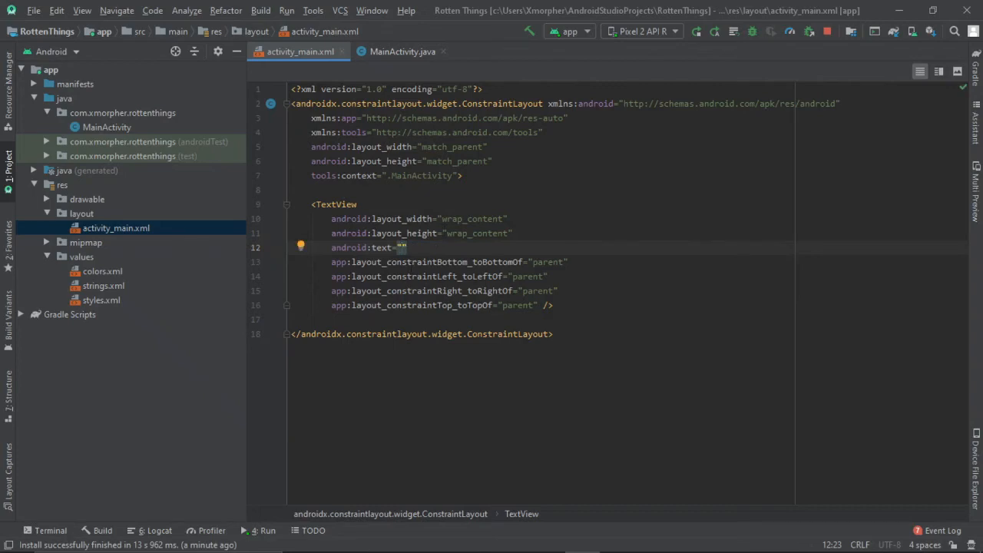
text(Rotten Things)
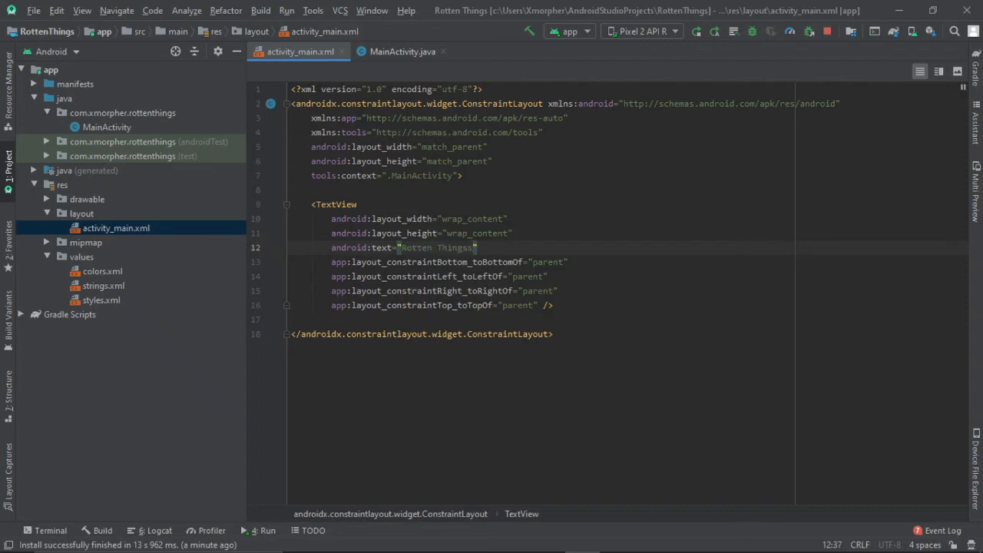
Open styles.xml and strings.xml from the values folder, and change the app_name string to "Rotten Things v1"
click(104, 301)
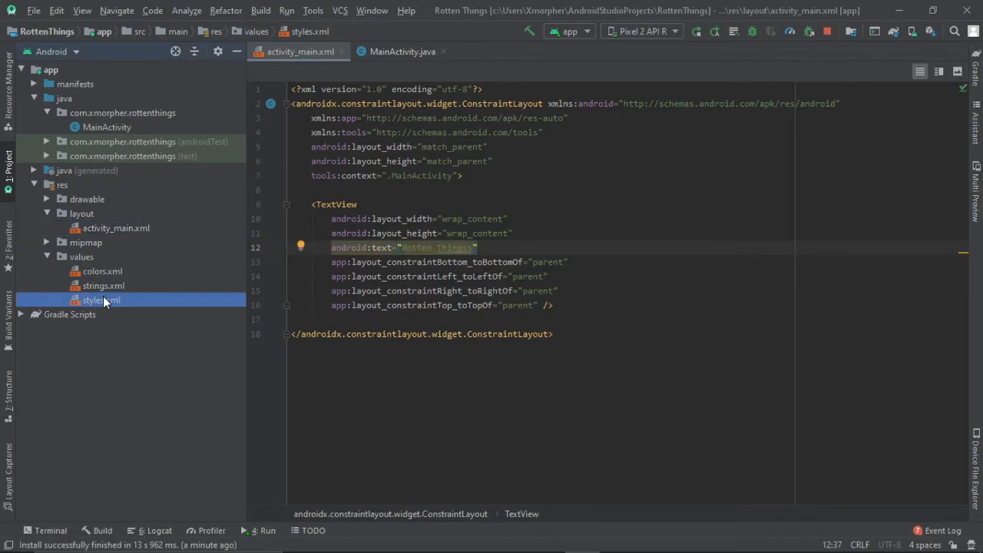
double_click(104, 300)
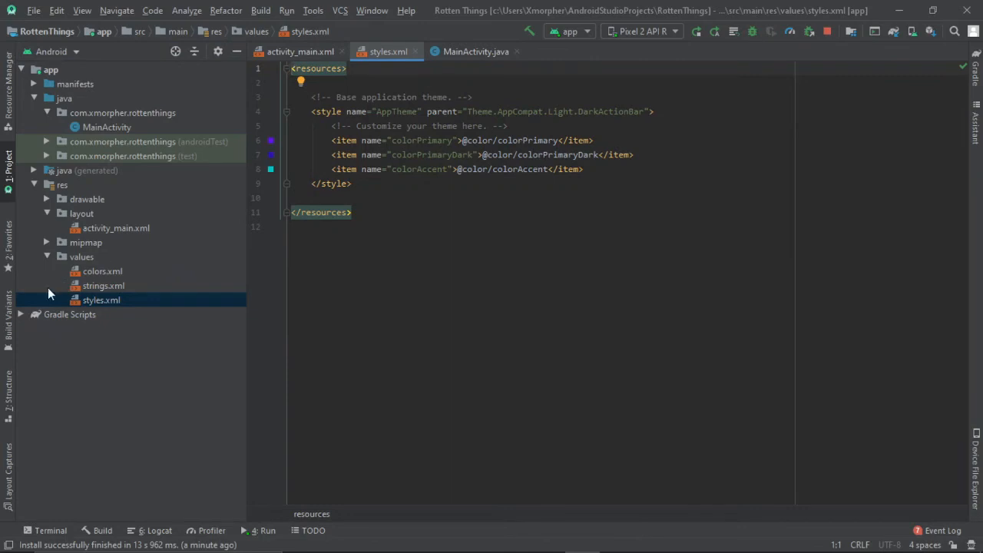
double_click(108, 286)
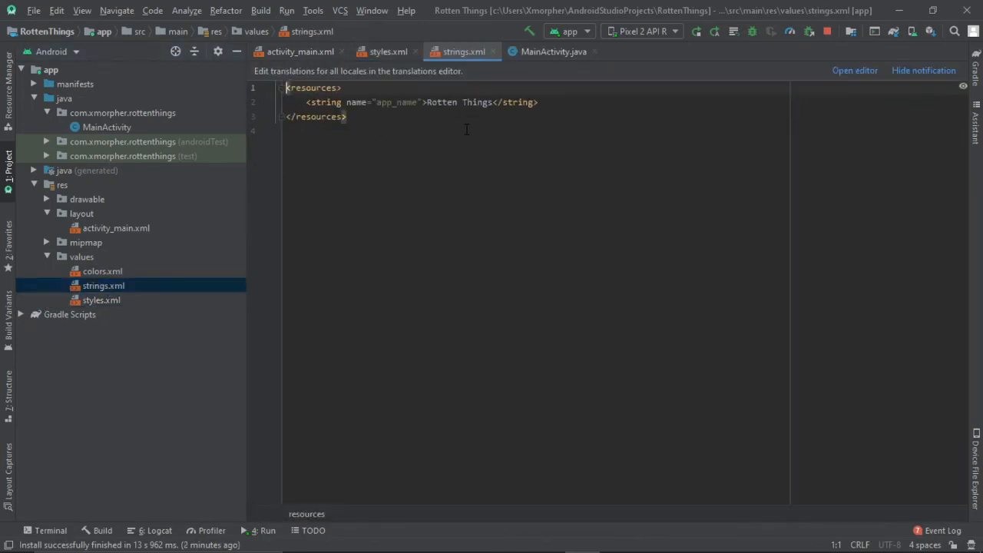
click(492, 103)
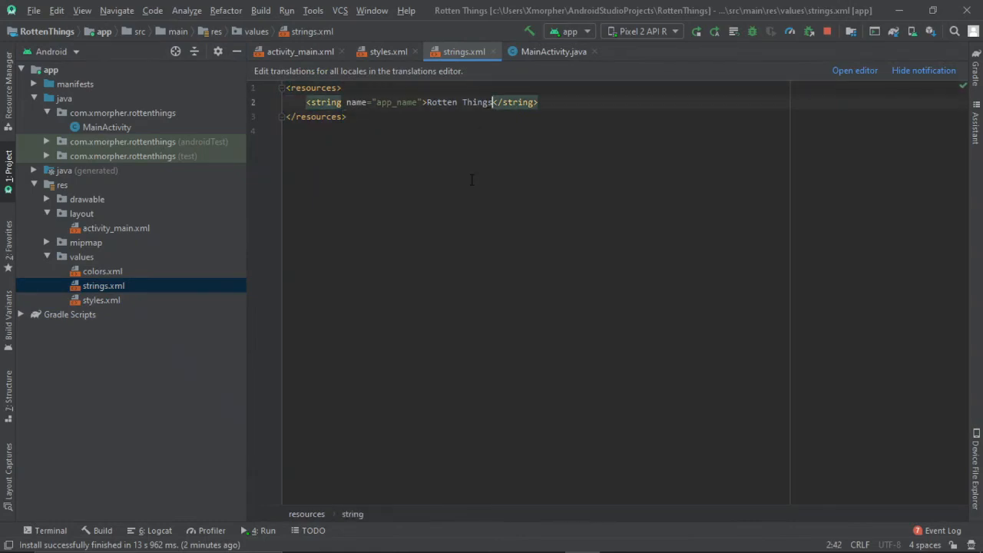
text(v1)
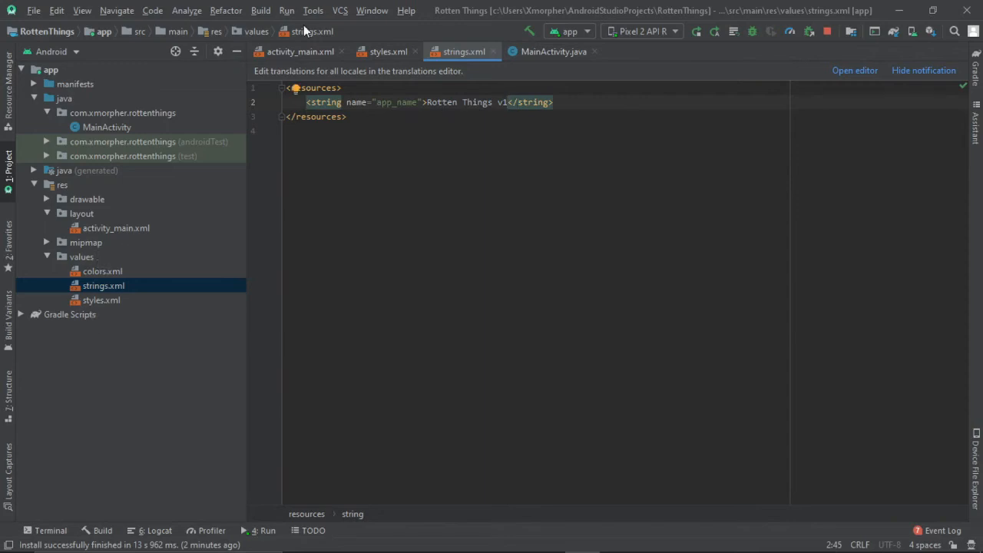
Return to activity_main.xml, bring up the emulator and launch the installed Rotten Things app from its app drawer
click(304, 51)
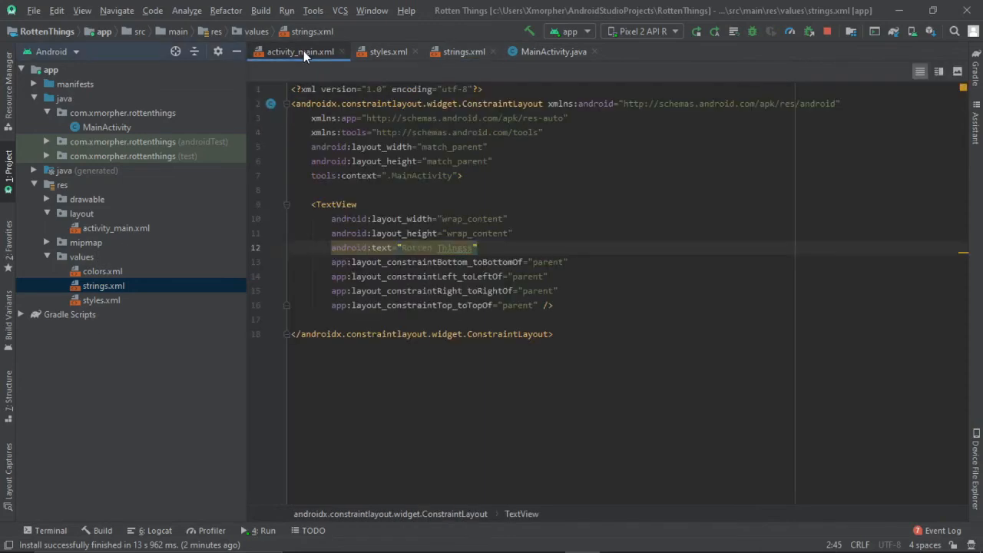
click(432, 247)
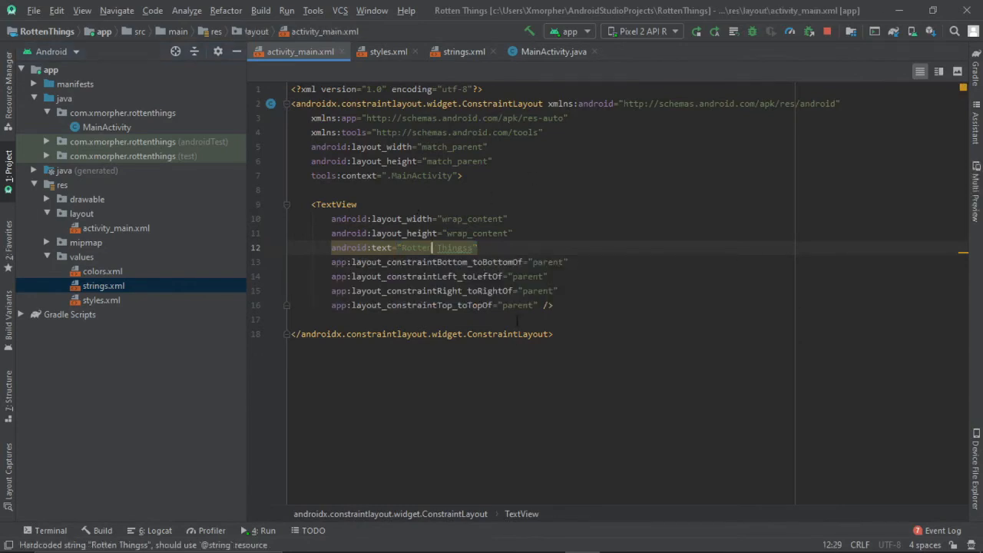
click(621, 538)
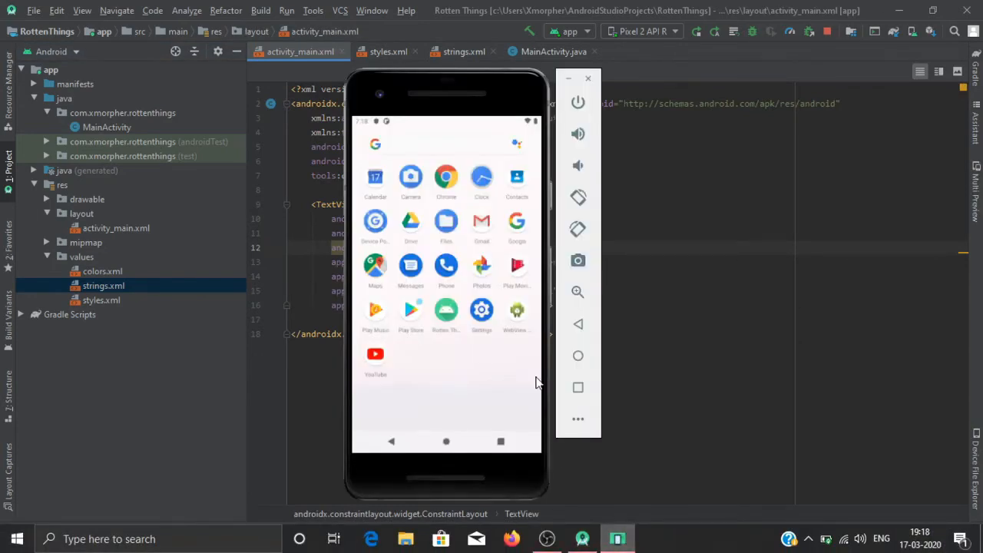
click(450, 321)
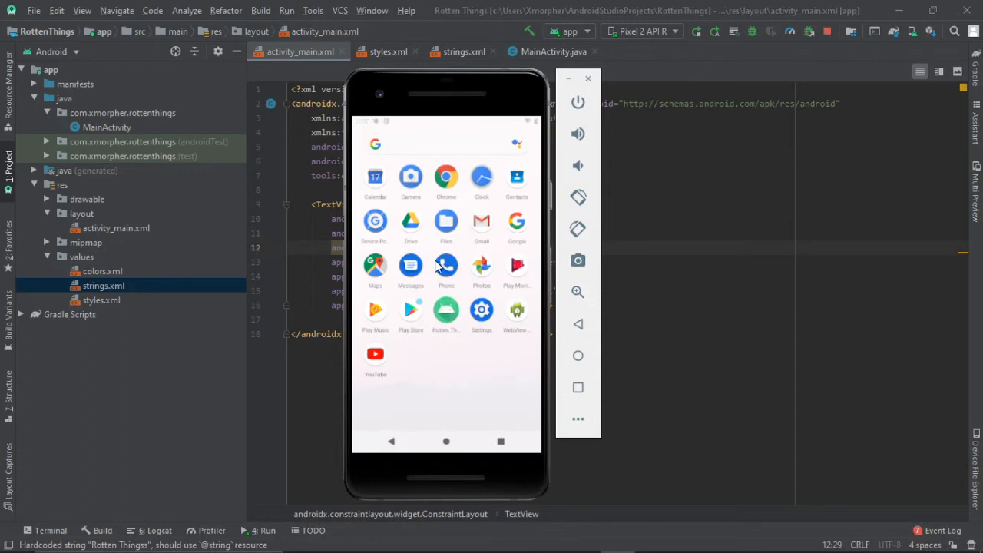
click(449, 321)
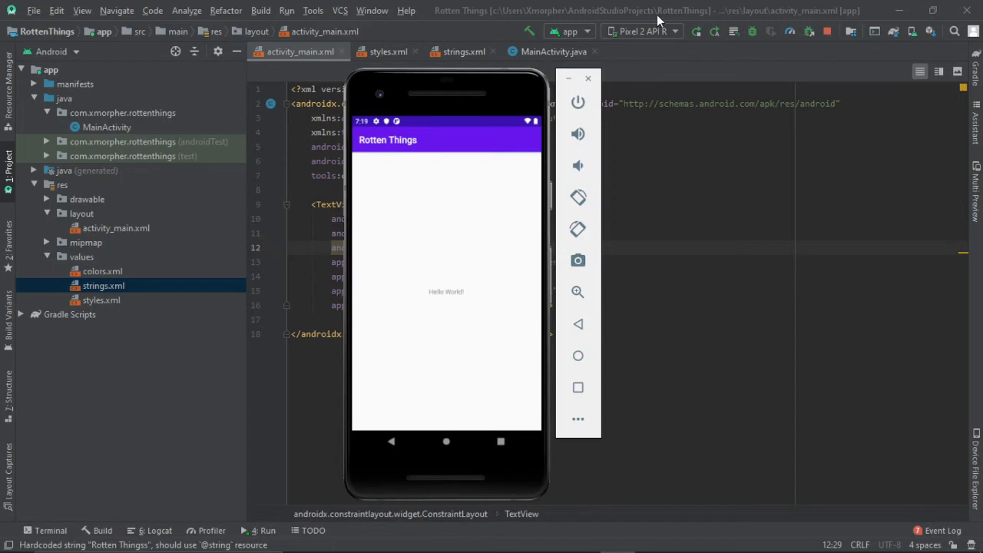
Apply the text and app name changes to the running app, and move the emulator window beside the XML code
click(717, 31)
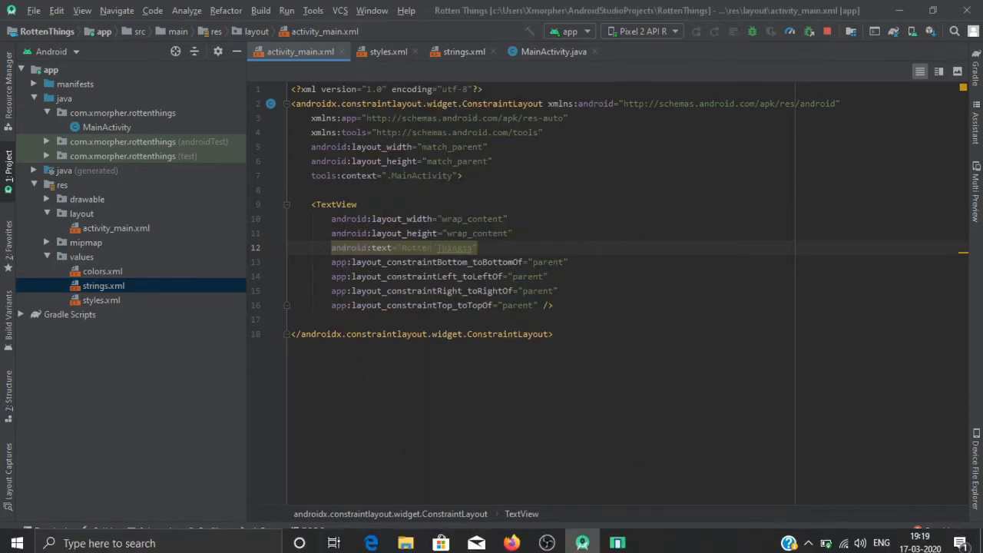
click(618, 539)
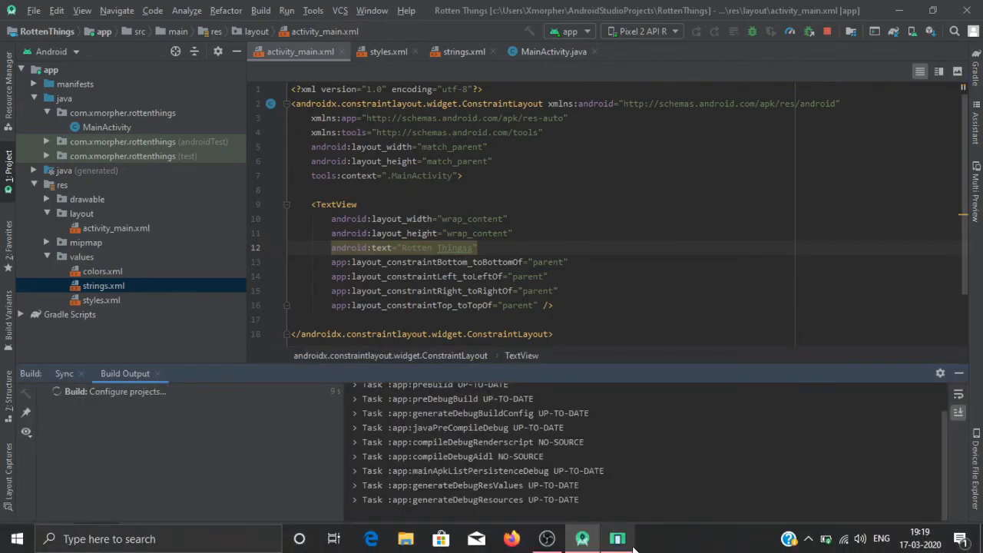
click(626, 541)
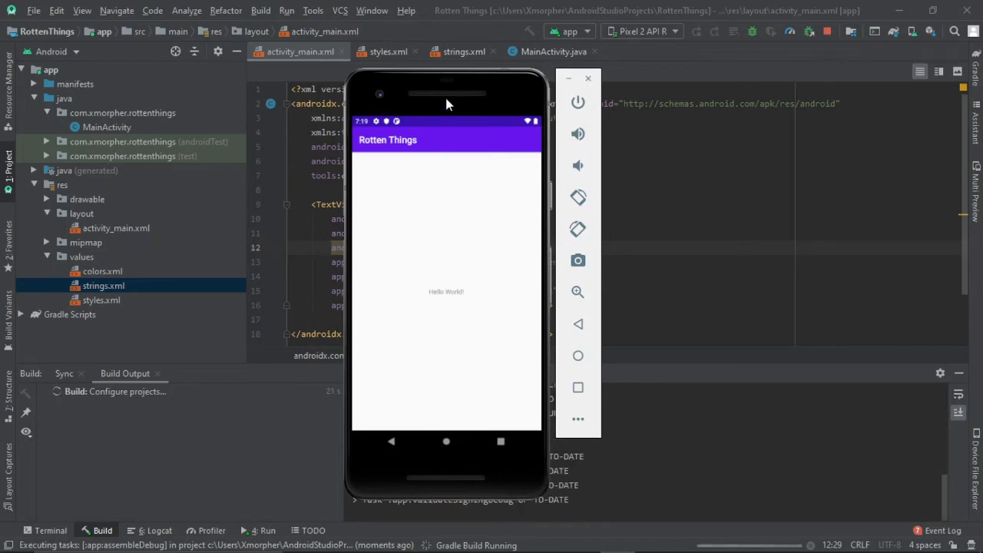
drag(445, 94, 743, 105)
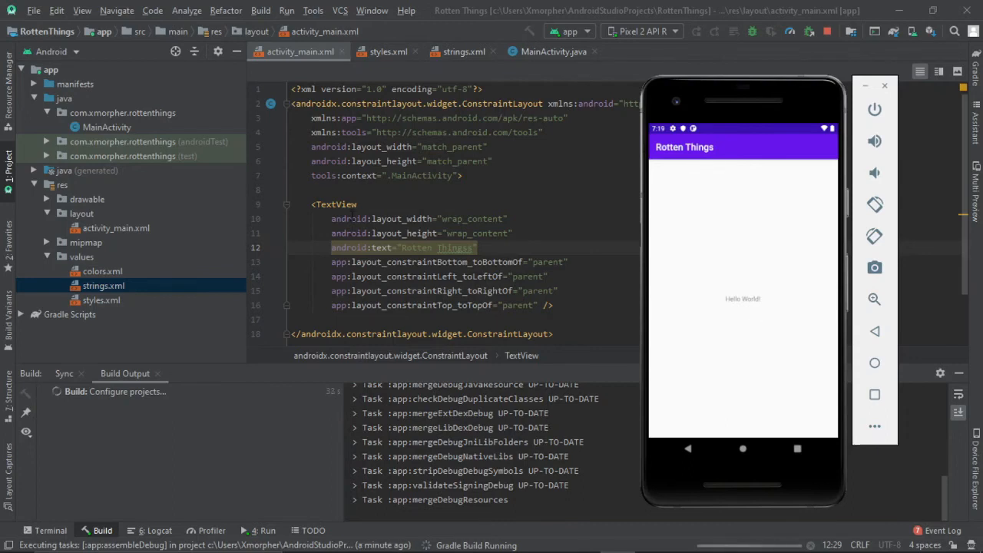
Close the styles.xml, strings.xml and MainActivity.java files, keeping only activity_main.xml open in the editor
click(383, 50)
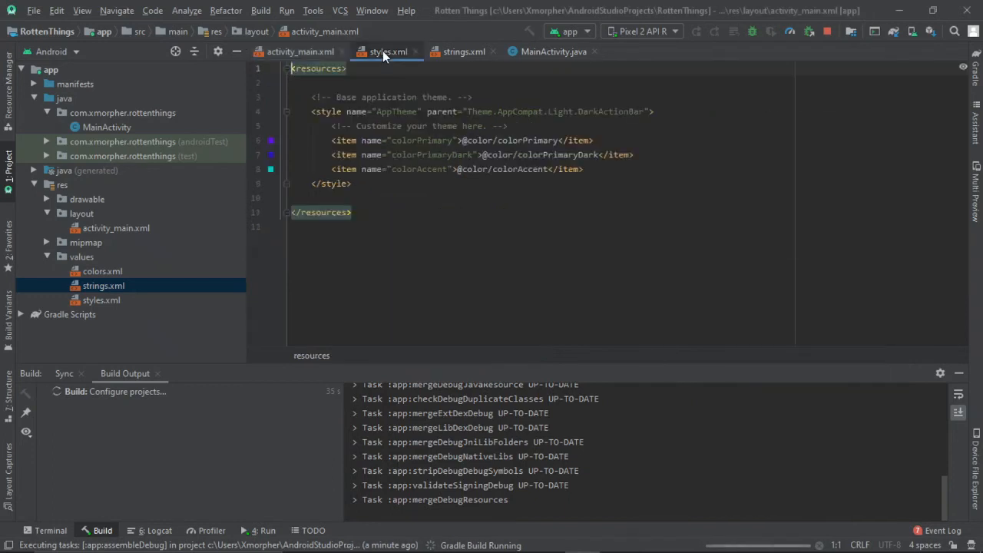
click(414, 52)
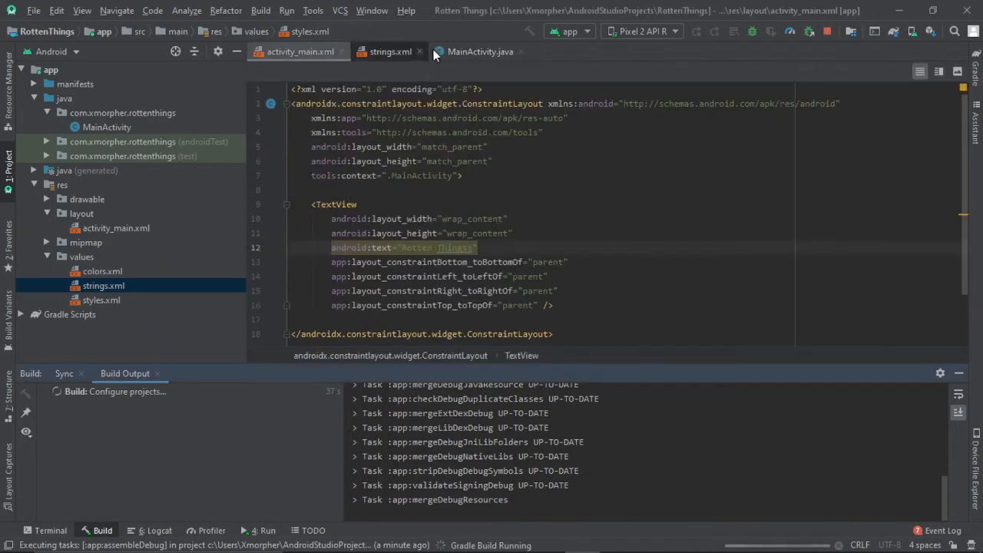
click(420, 51)
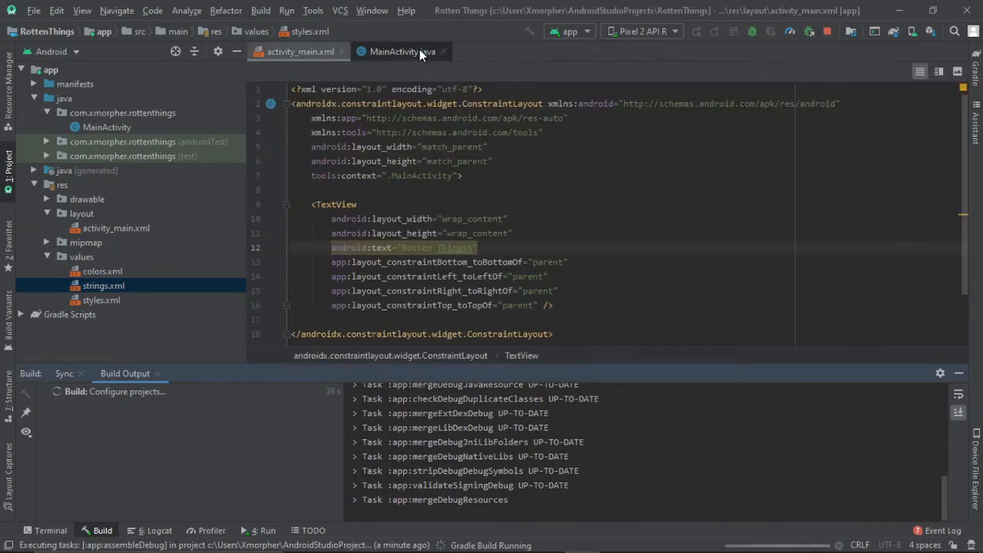
click(443, 50)
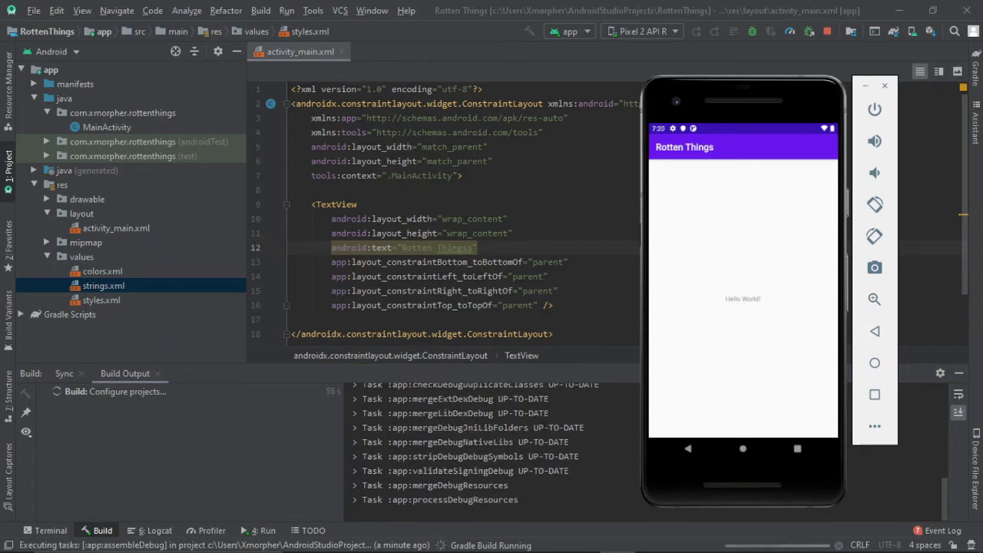
Check the recording in OBS, then return to Android Studio and bring the Pixel 2 API R emulator in front of the code
click(547, 539)
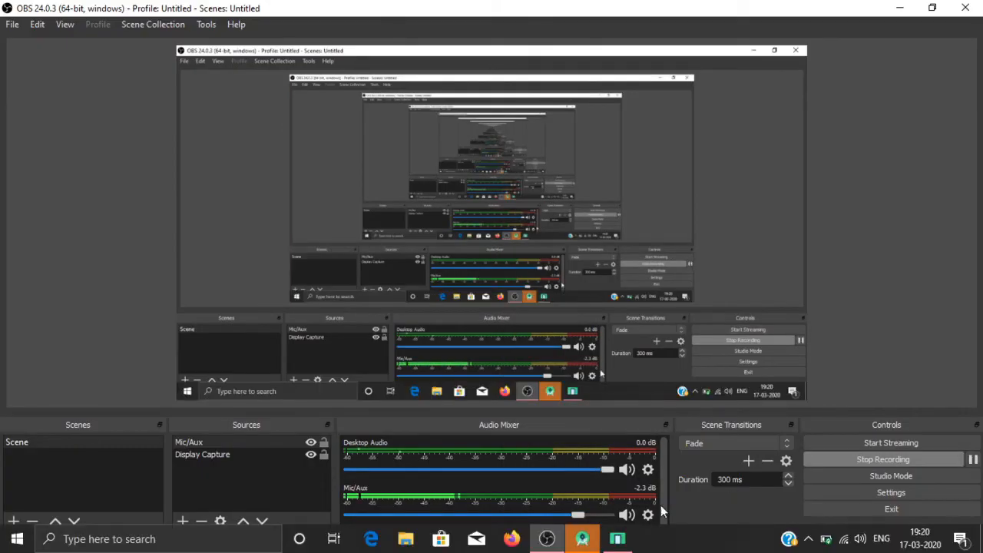
click(583, 539)
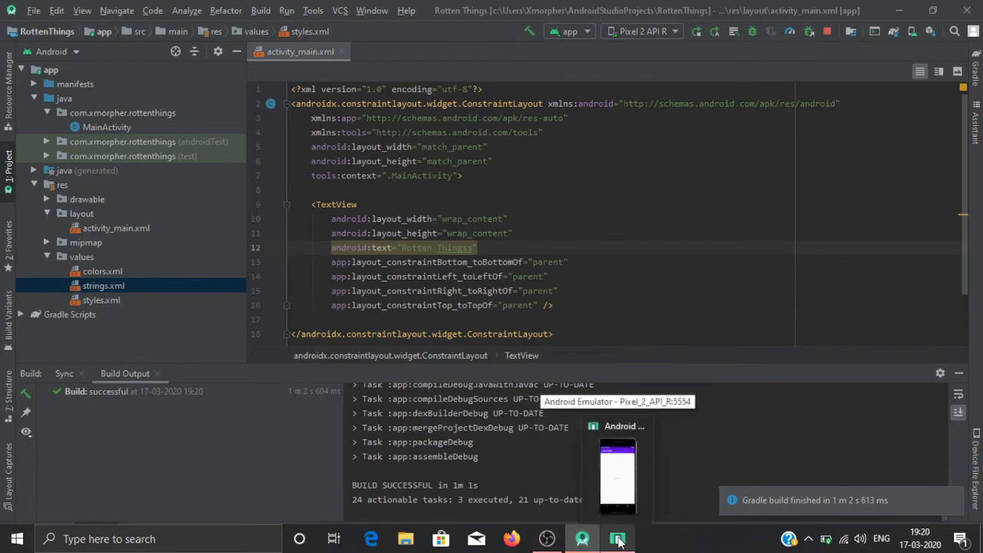
click(618, 540)
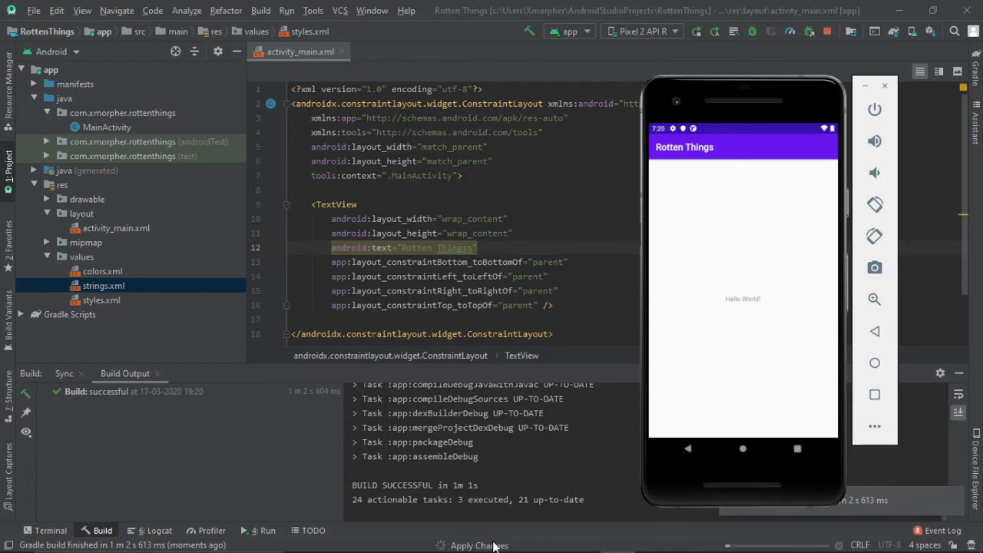
mouse_move(528, 544)
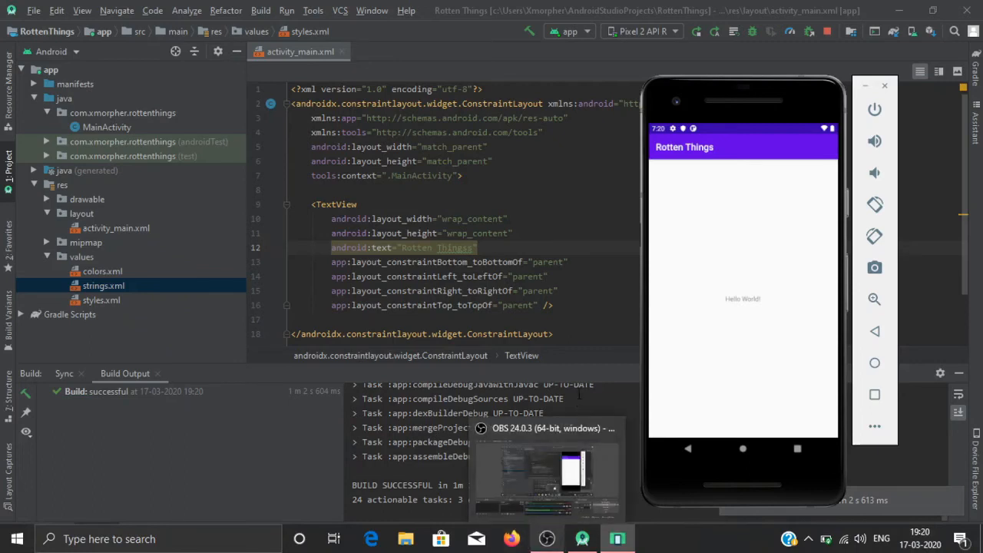